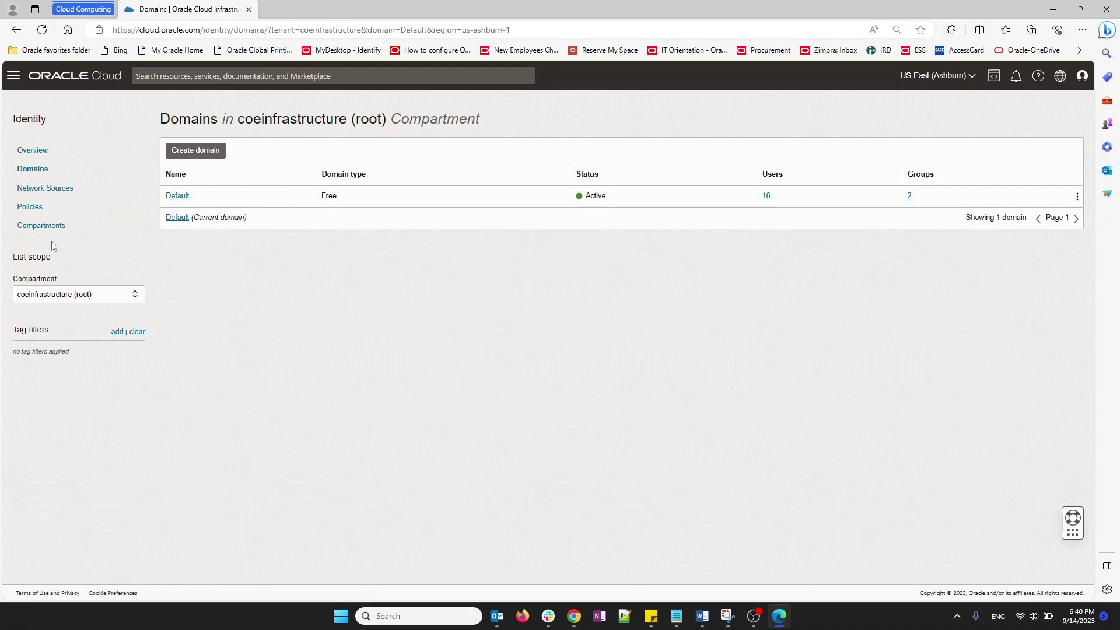
Step: Review the root compartment's policies and the compartment list, and open the km compartment's details
{"action": "left_click", "coordinate": [31, 207]}
{"action": "left_click_drag", "start_coordinate": [287, 214], "coordinate": [202, 196]}
{"action": "left_click", "coordinate": [218, 235]}
{"action": "left_click", "coordinate": [42, 225]}
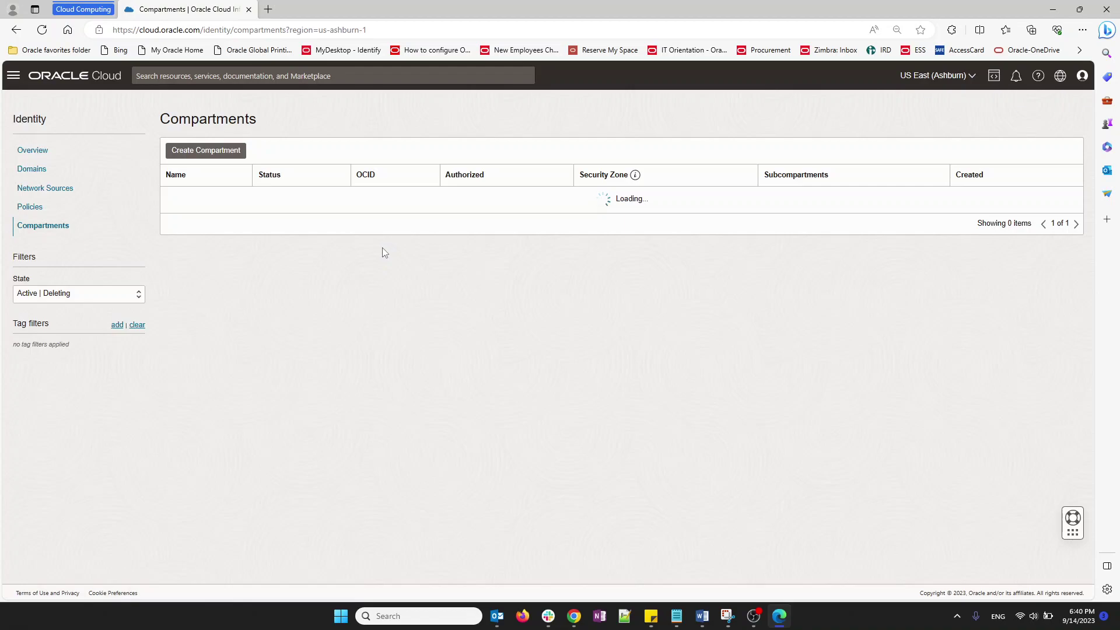
{"action": "left_click_drag", "start_coordinate": [186, 224], "coordinate": [171, 221]}
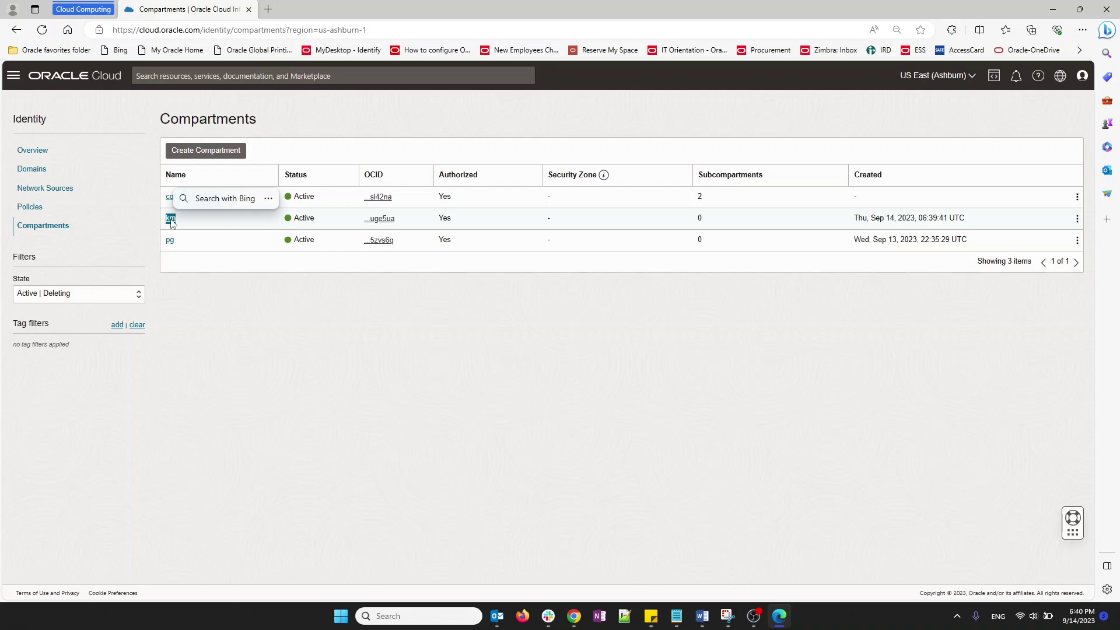
{"action": "left_click", "coordinate": [170, 220]}
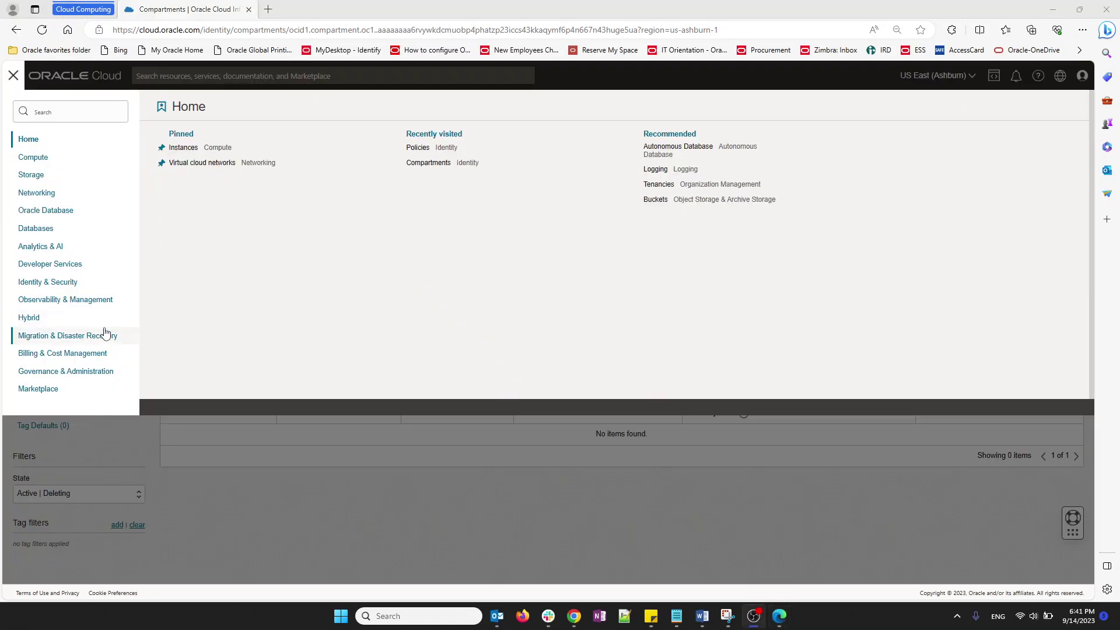
Step: Find the Resource Manager Stacks page by searching the navigation for "stack" and open it
{"action": "left_click", "coordinate": [81, 110]}
{"action": "type", "text": "stack"}
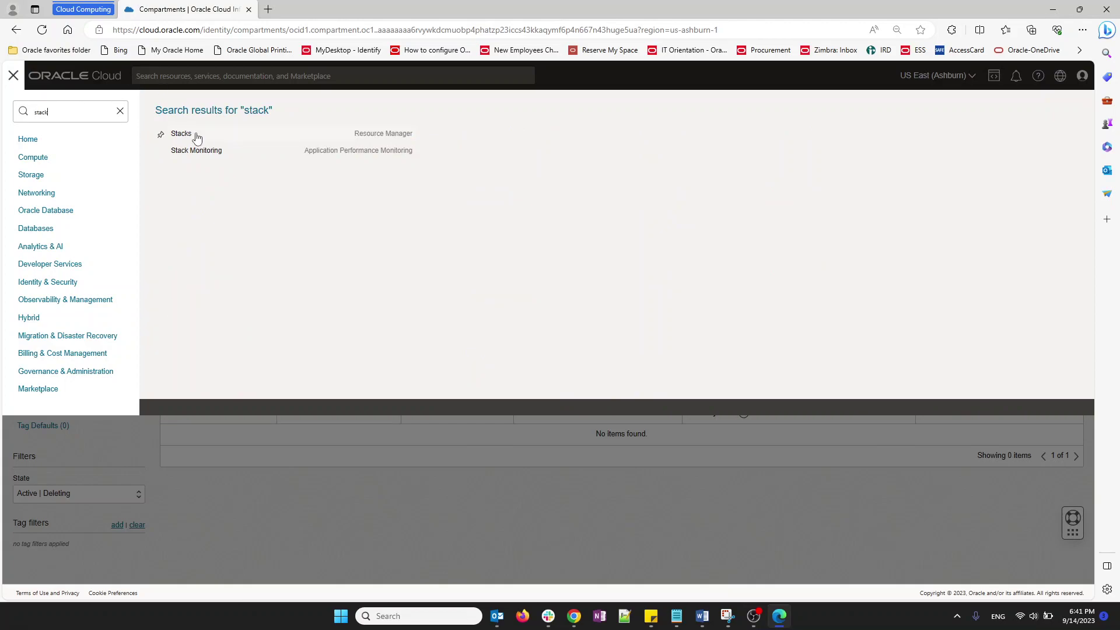
{"action": "left_click", "coordinate": [195, 134]}
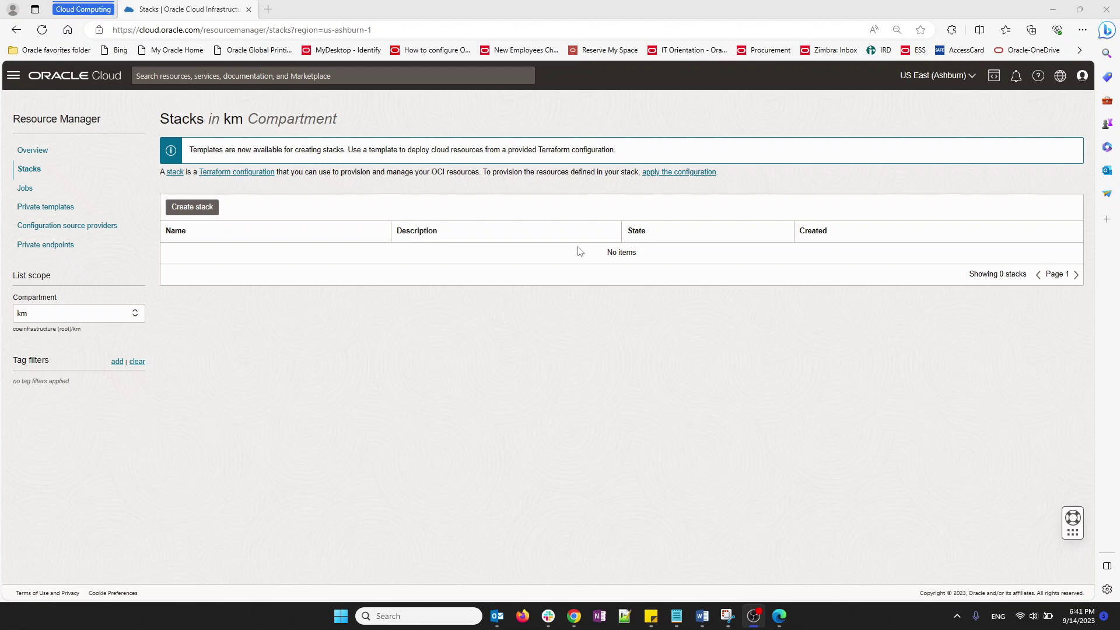
Step: Start a new stack with a zip file as the Terraform configuration source and load SecureDesktopsSetup-0.14.zip
{"action": "left_click", "coordinate": [203, 208]}
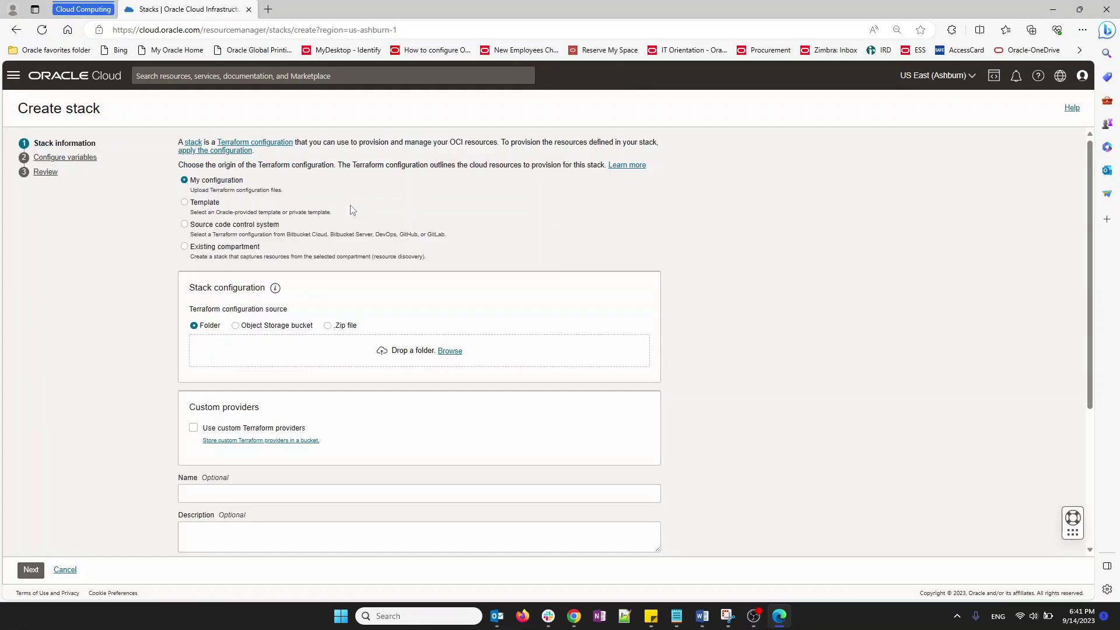
{"action": "left_click", "coordinate": [327, 325]}
{"action": "left_click", "coordinate": [449, 351]}
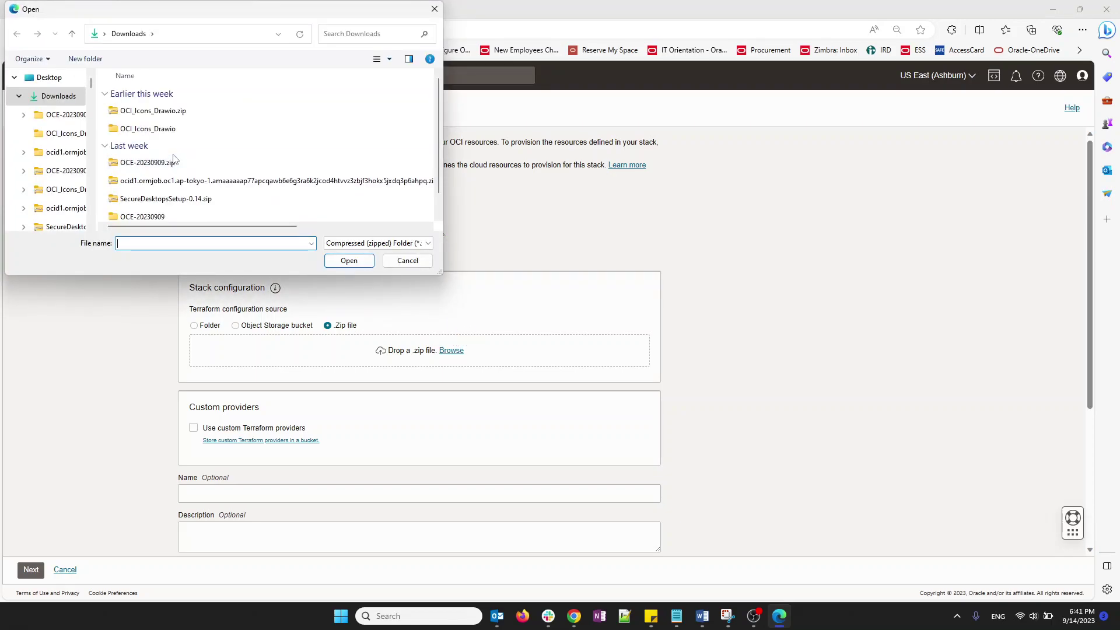
{"action": "left_click", "coordinate": [181, 200]}
{"action": "left_click", "coordinate": [363, 264]}
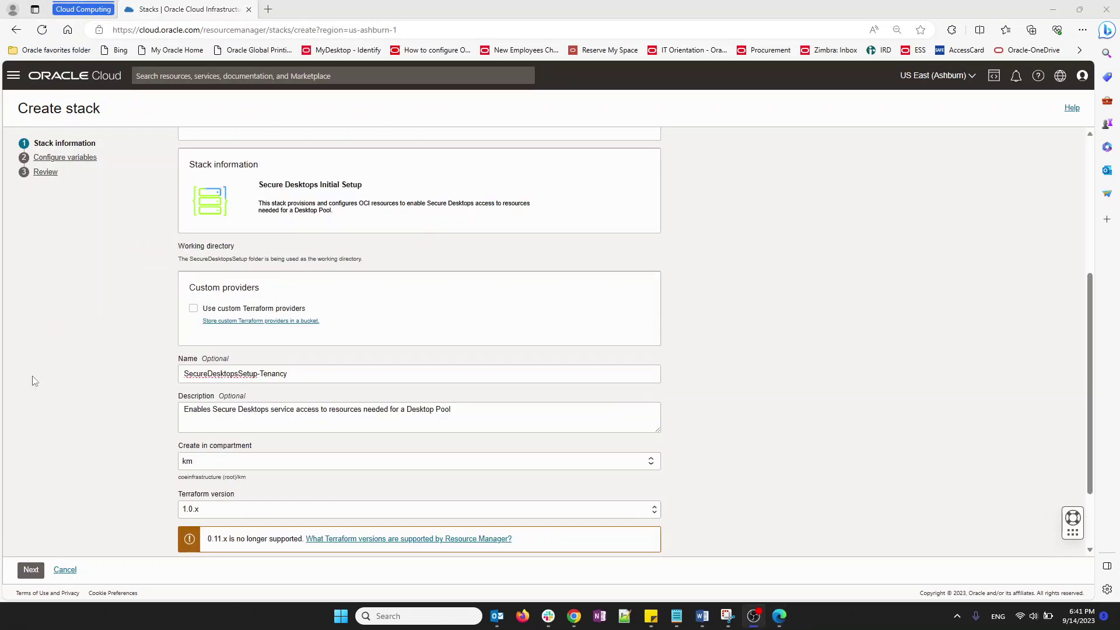
Step: Check the stack name SecureDesktopsSetup-Tenancy and the km compartment, and continue to the stack variables
{"action": "scroll", "coordinate": [415, 369], "scroll_direction": "down", "scroll_amount": 2}
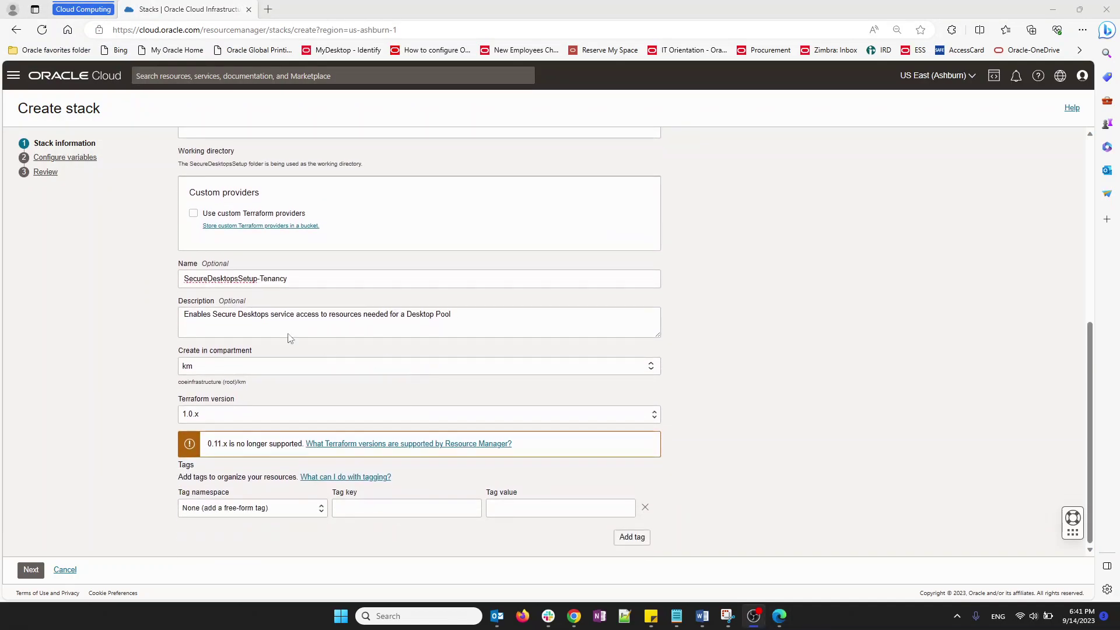
{"action": "left_click", "coordinate": [272, 278]}
{"action": "left_click_drag", "start_coordinate": [271, 279], "coordinate": [290, 278]}
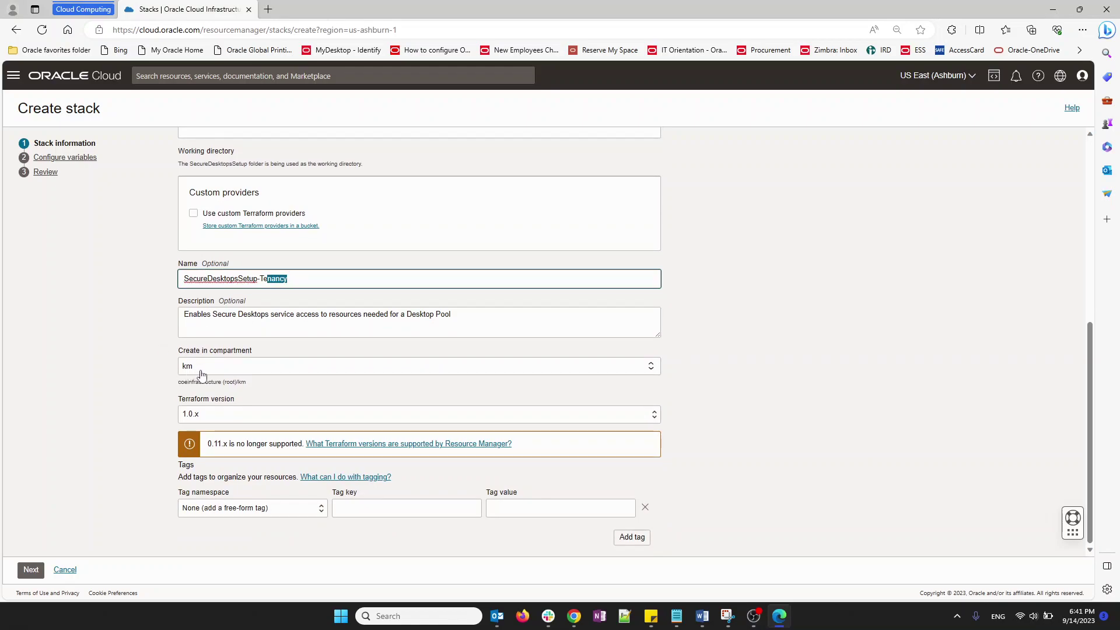
{"action": "left_click", "coordinate": [93, 422]}
{"action": "left_click", "coordinate": [31, 570]}
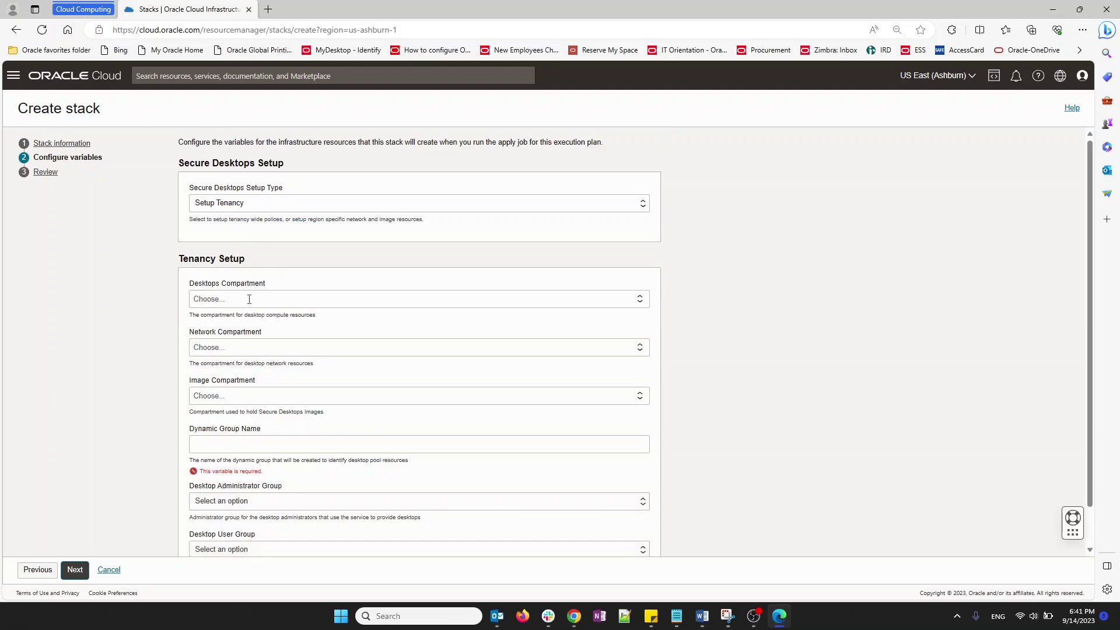
Step: Set the desktops, network and image compartments of the tenancy setup to km
{"action": "left_click", "coordinate": [251, 297]}
{"action": "type", "text": "km"}
{"action": "left_click", "coordinate": [215, 323]}
{"action": "left_click", "coordinate": [225, 346]}
{"action": "type", "text": "km"}
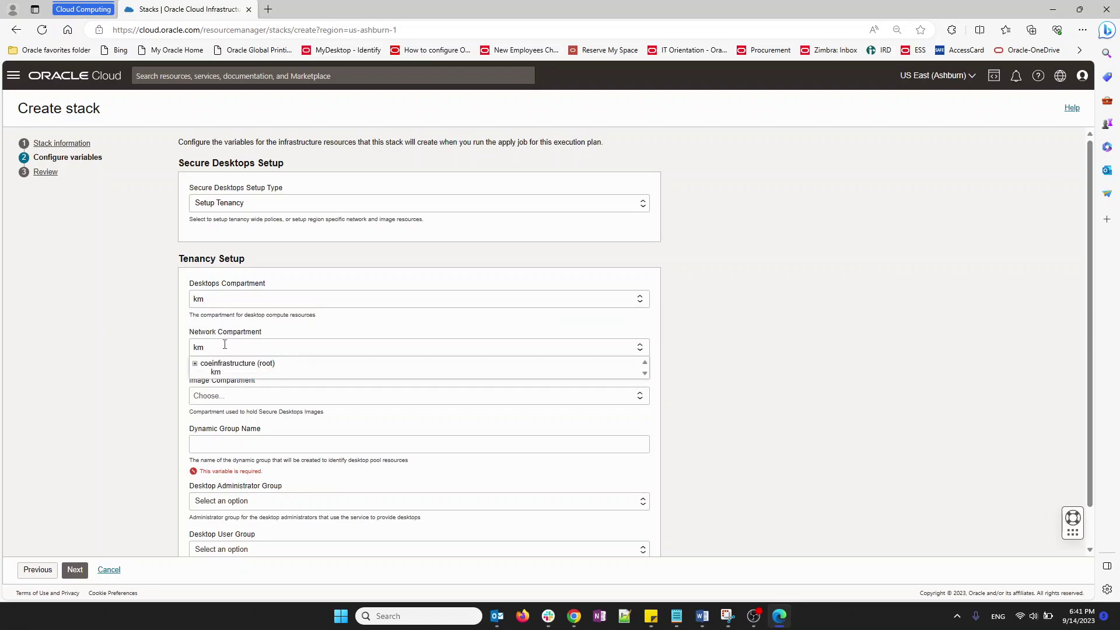
{"action": "left_click", "coordinate": [216, 372]}
{"action": "left_click", "coordinate": [226, 397]}
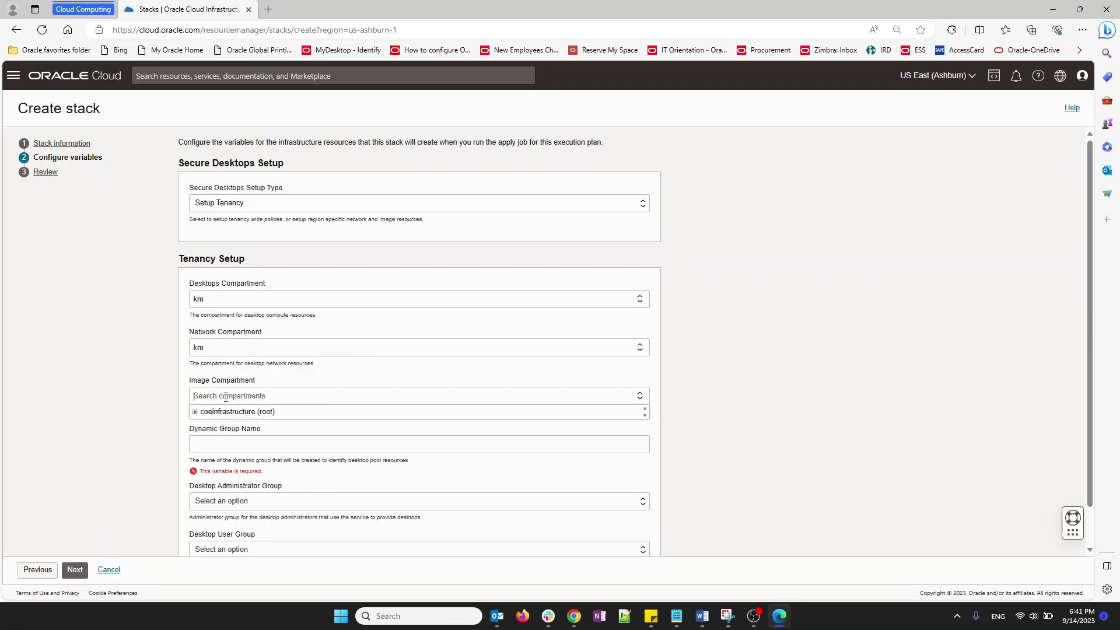
{"action": "type", "text": "km"}
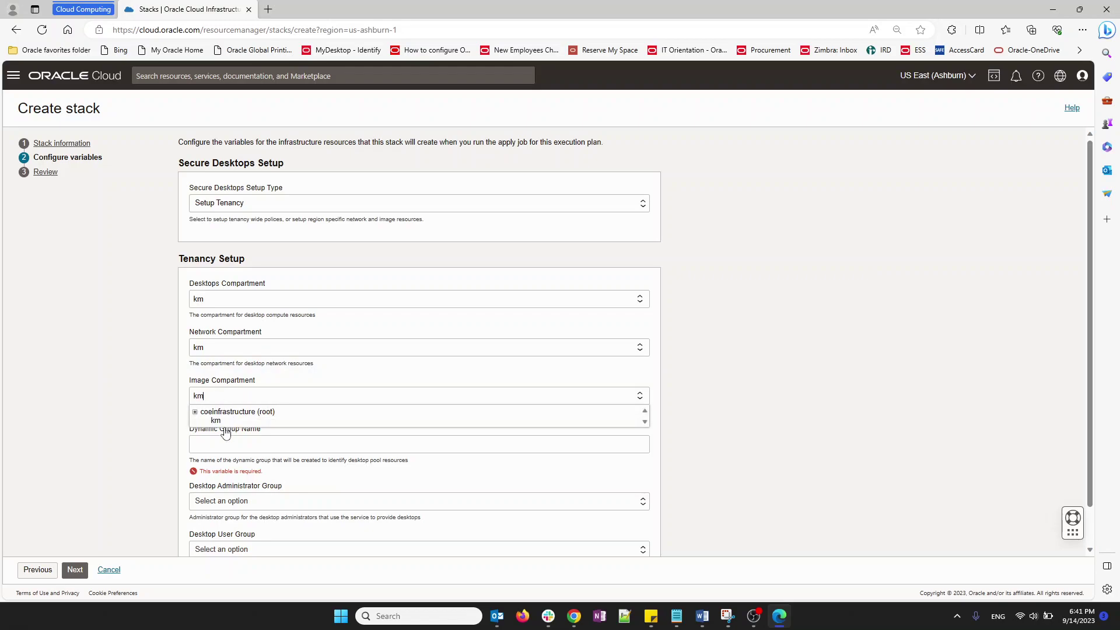
{"action": "left_click", "coordinate": [216, 420]}
Step: Name the dynamic group linux8, assign Administrators as both desktop groups, and create the stack with Run apply enabled
{"action": "left_click", "coordinate": [220, 447]}
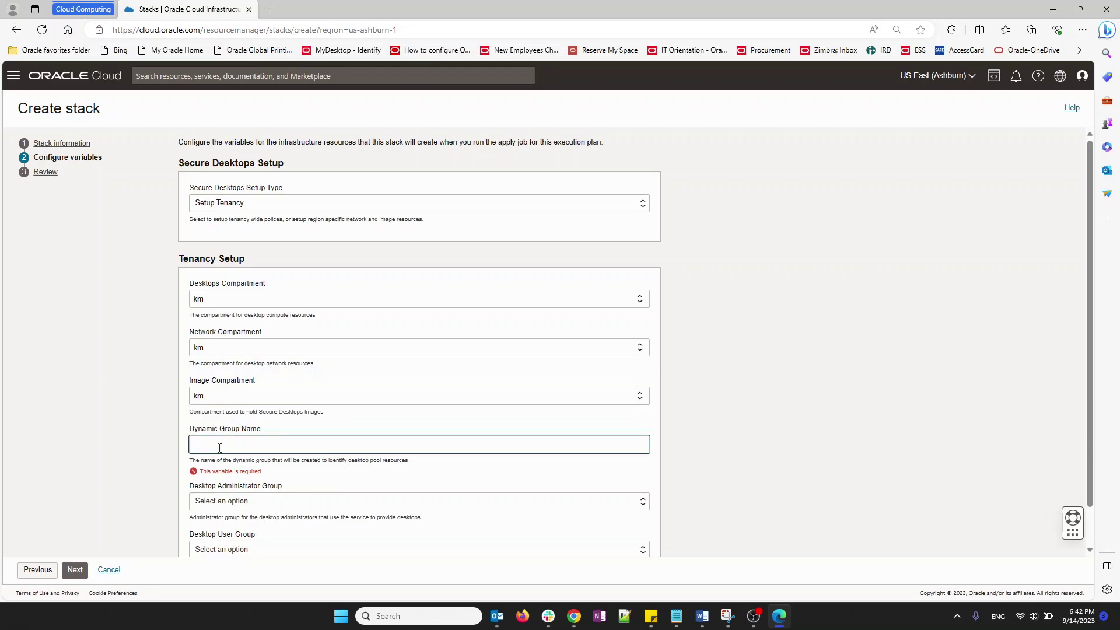
{"action": "type", "text": "linux8"}
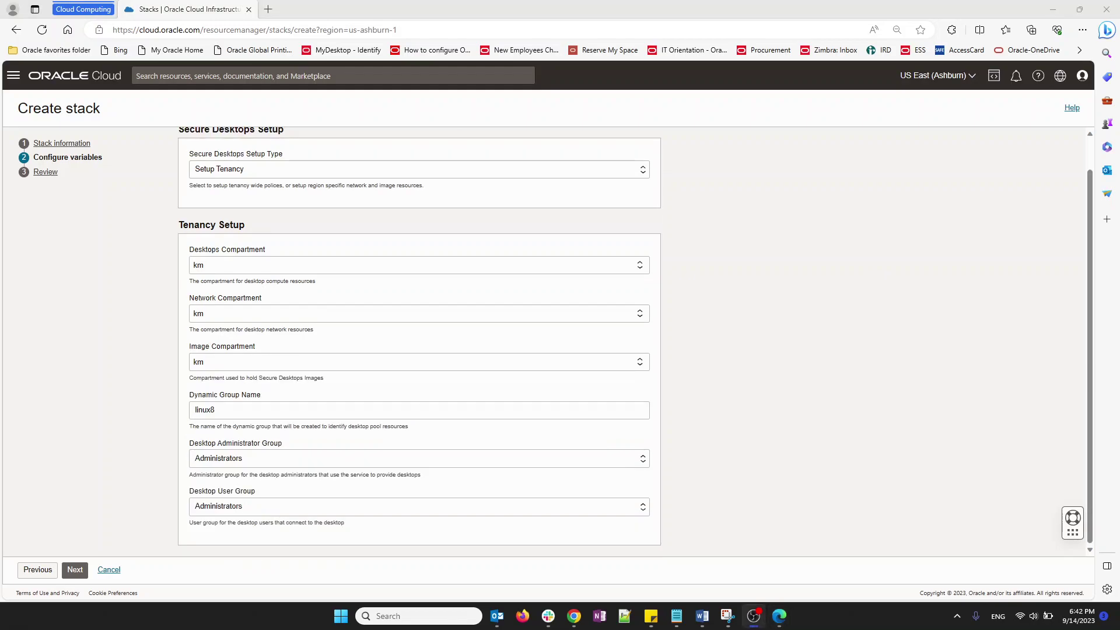
{"action": "left_click", "coordinate": [52, 354]}
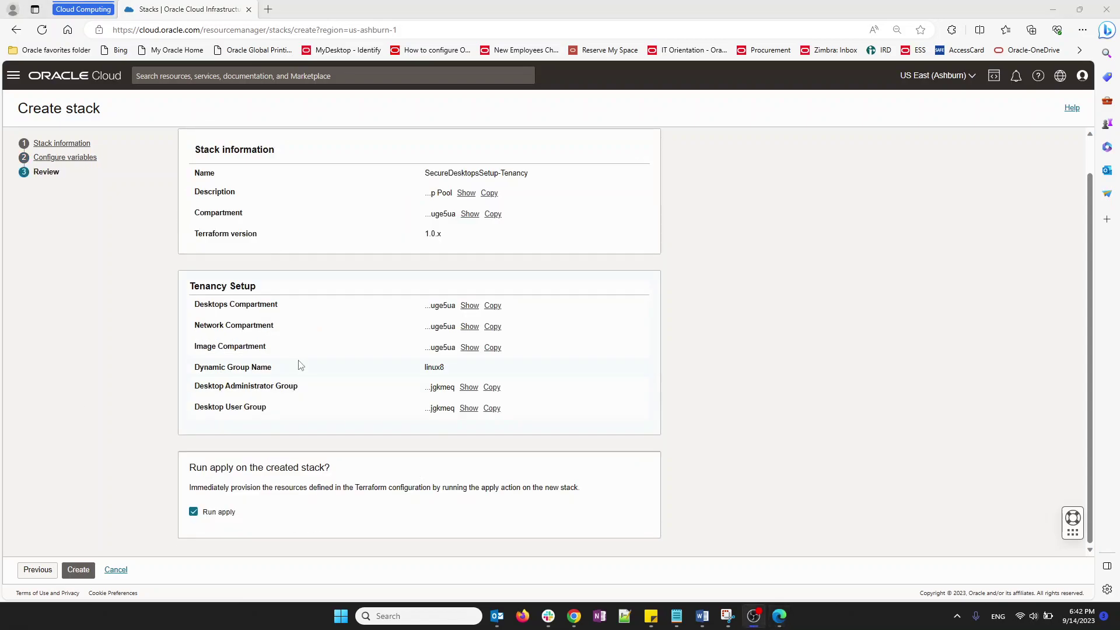
{"action": "left_click", "coordinate": [87, 569]}
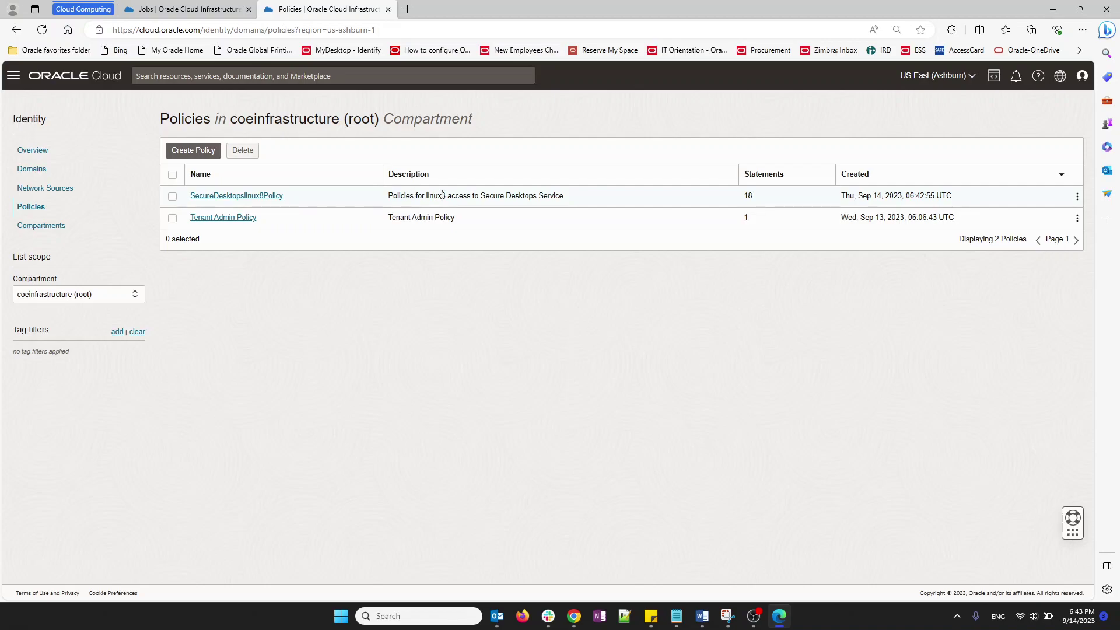
Step: Open SecureDesktopslinux8Policy in the root compartment and examine its policy statements
{"action": "left_click_drag", "start_coordinate": [497, 196], "coordinate": [452, 196]}
{"action": "left_click", "coordinate": [257, 197]}
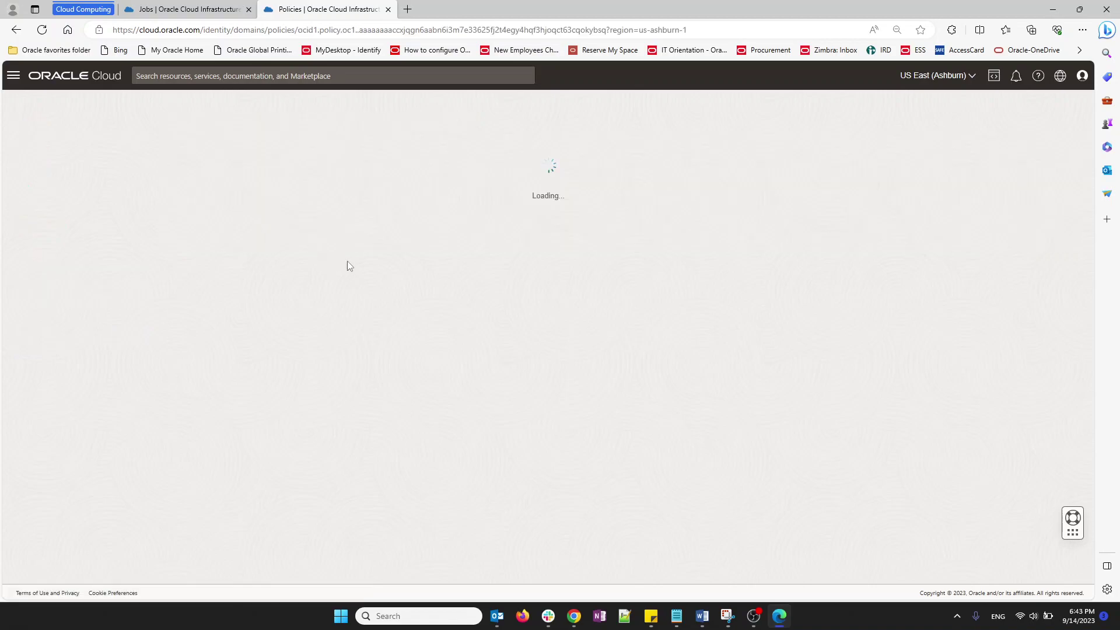
{"action": "scroll", "coordinate": [665, 452], "scroll_direction": "down", "scroll_amount": 3}
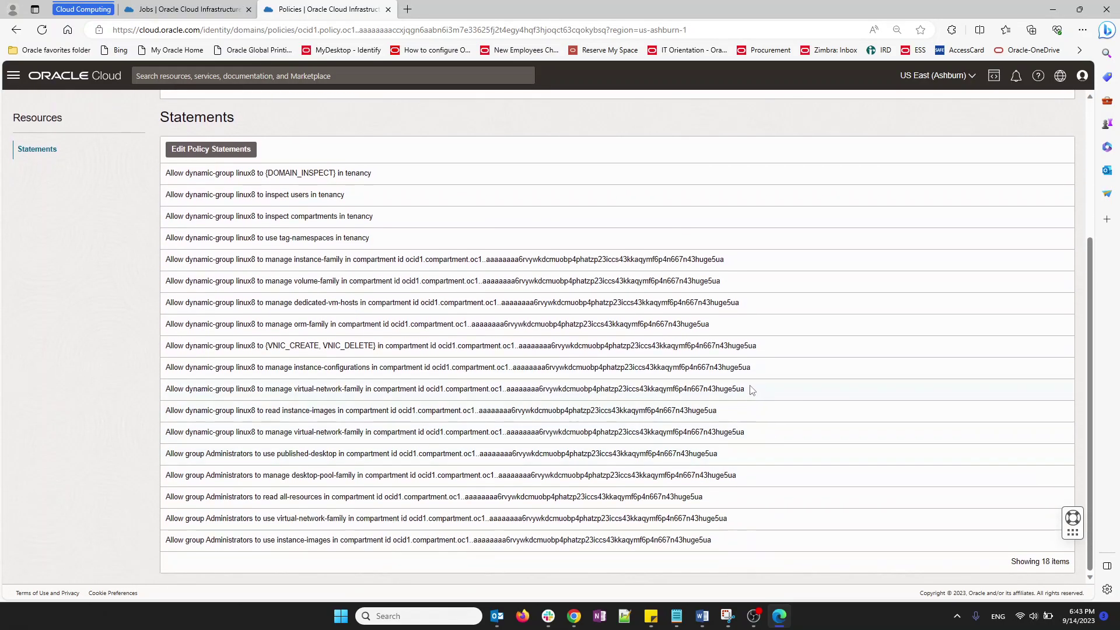
{"action": "left_click_drag", "start_coordinate": [745, 477], "coordinate": [728, 477]}
{"action": "scroll", "coordinate": [583, 444], "scroll_direction": "up", "scroll_amount": 3}
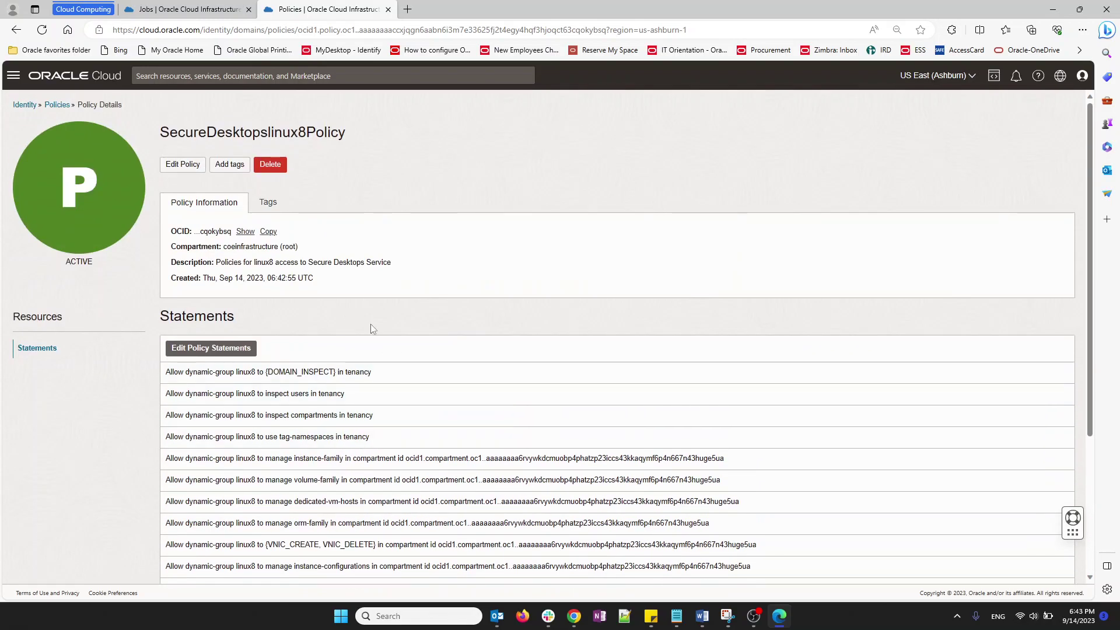
Step: Open the linux8 dynamic group in the Default identity domain and examine its matching rules
{"action": "left_click", "coordinate": [56, 105]}
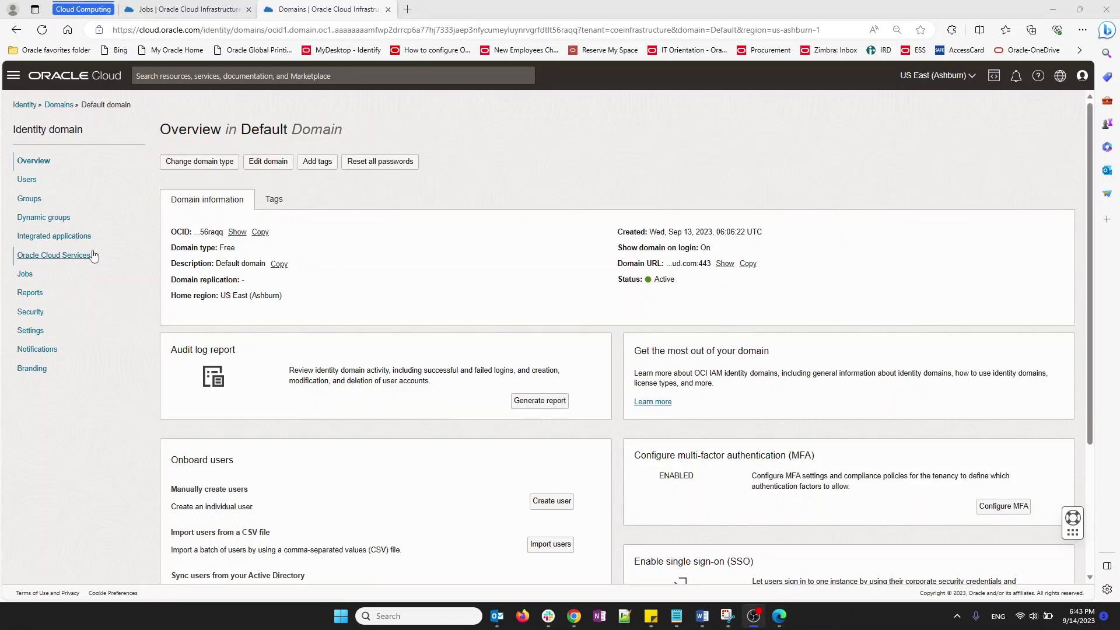
{"action": "left_click", "coordinate": [44, 218]}
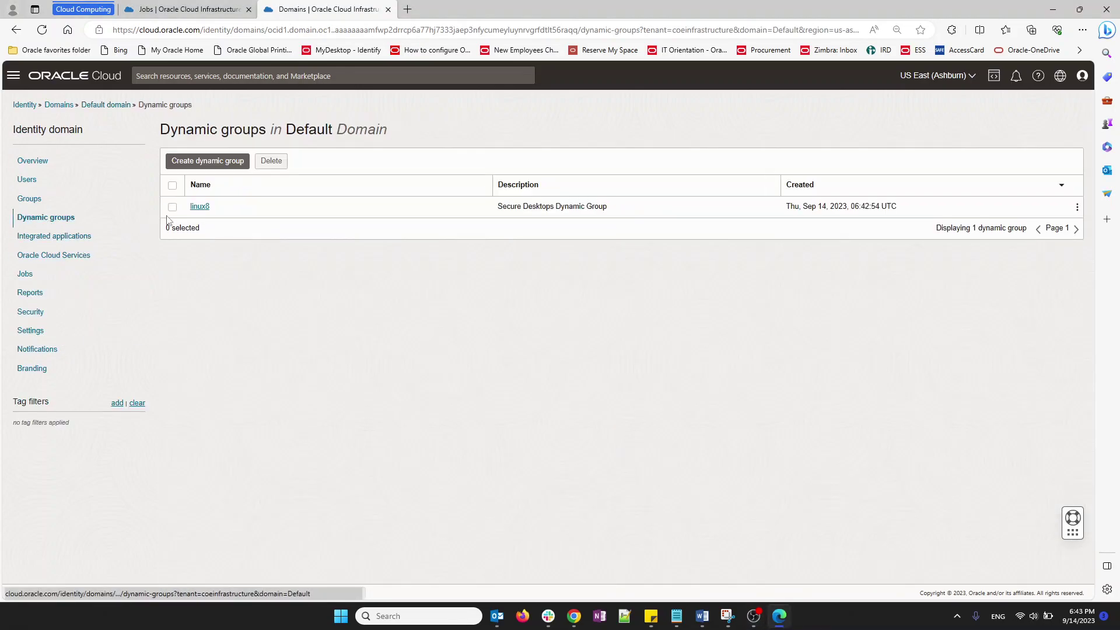
{"action": "left_click", "coordinate": [200, 207]}
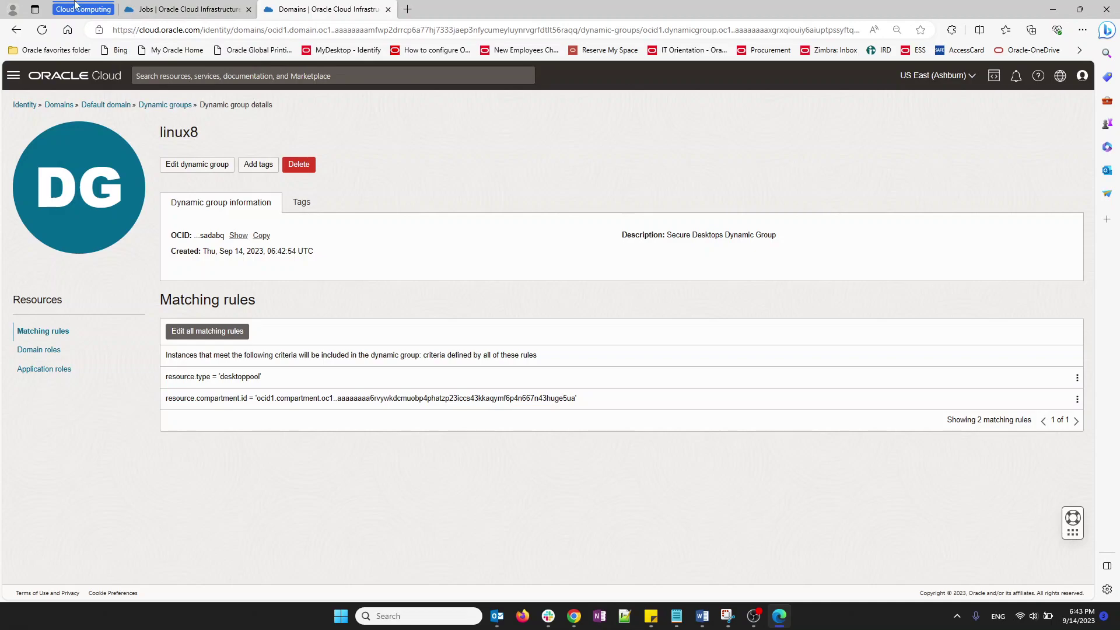
Step: Return to the stacks list, start a second stack named SecureDesktopsSetup-Region in the km compartment, and continue to its variables
{"action": "left_click", "coordinate": [175, 12]}
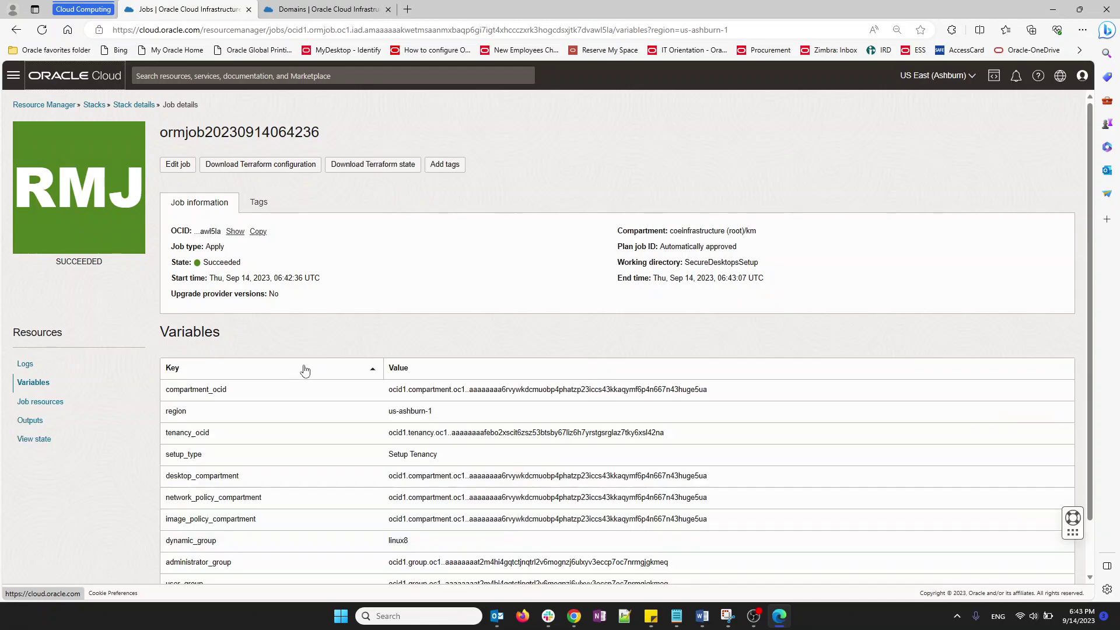
{"action": "left_click", "coordinate": [97, 109]}
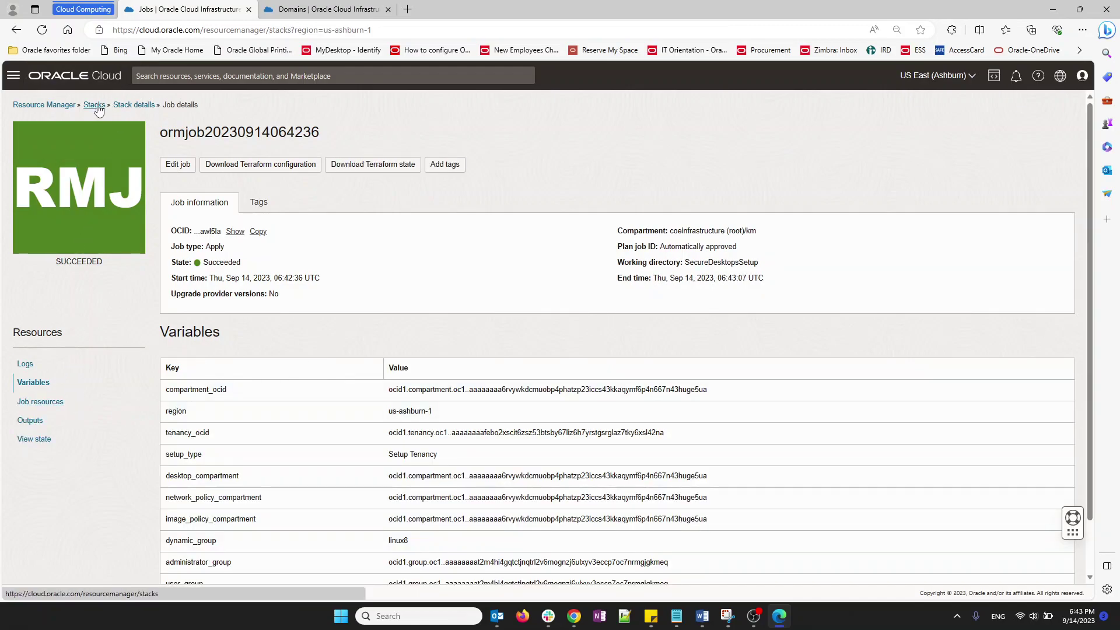
{"action": "left_click", "coordinate": [194, 213]}
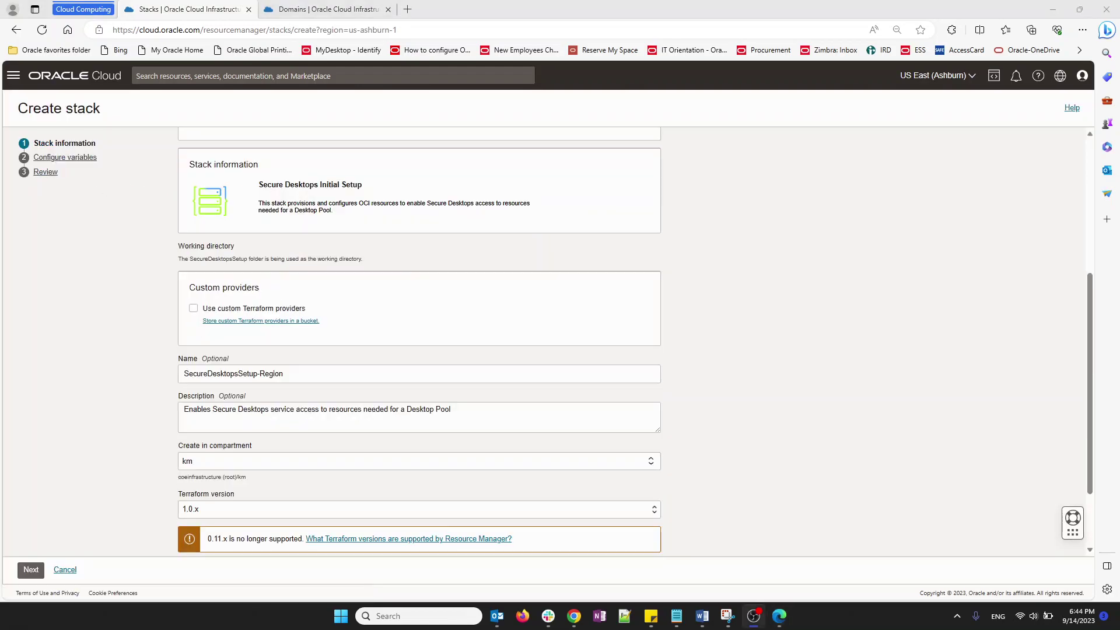
{"action": "scroll", "coordinate": [331, 427], "scroll_direction": "down", "scroll_amount": 3}
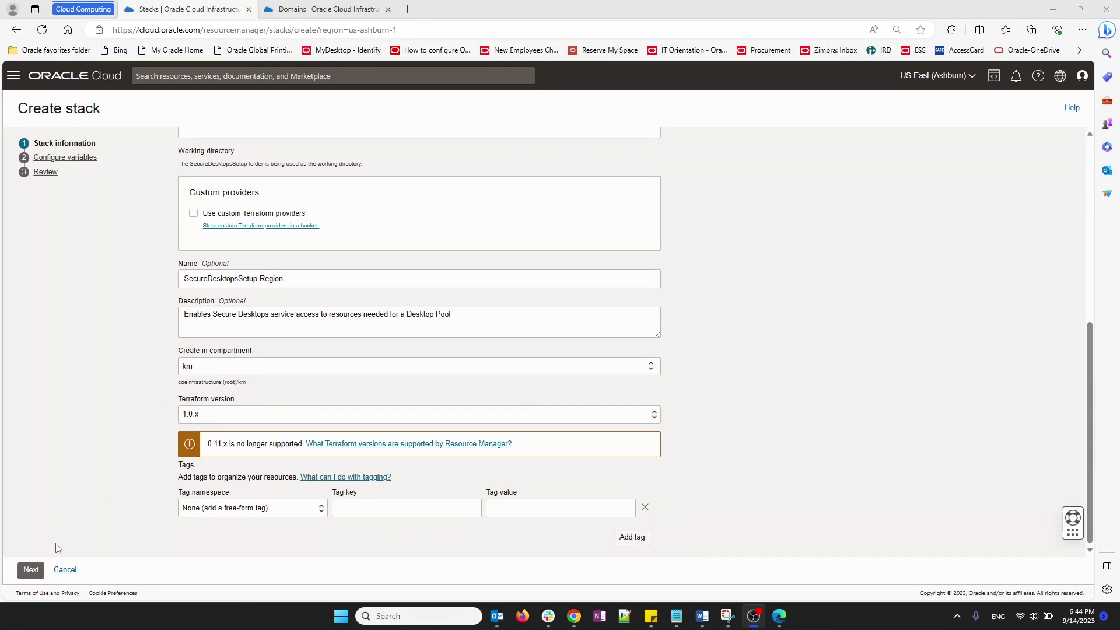
{"action": "left_click", "coordinate": [31, 569]}
Step: Set the Secure Desktops setup type to Setup Region and go through the region network and image variables
{"action": "left_click", "coordinate": [251, 205]}
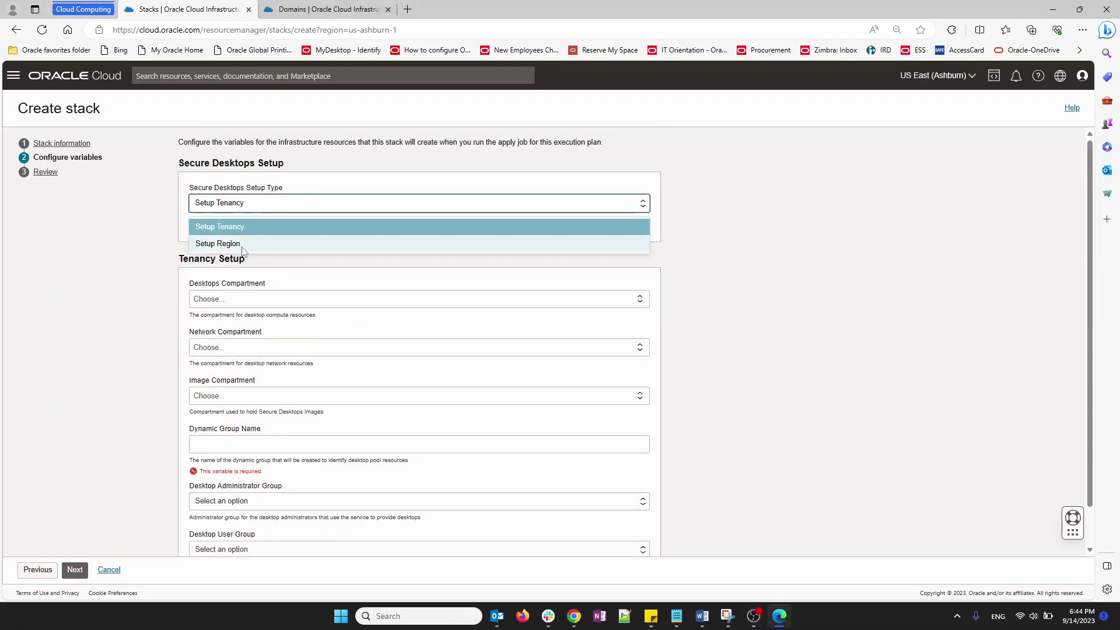
{"action": "left_click", "coordinate": [246, 244]}
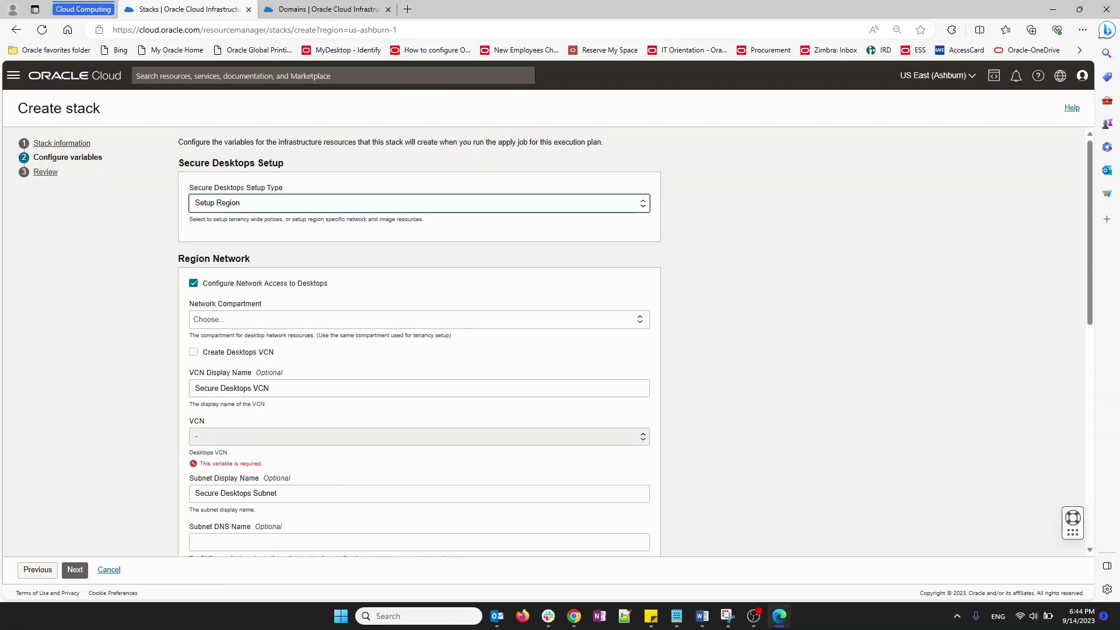
{"action": "scroll", "coordinate": [913, 311], "scroll_direction": "down", "scroll_amount": 5}
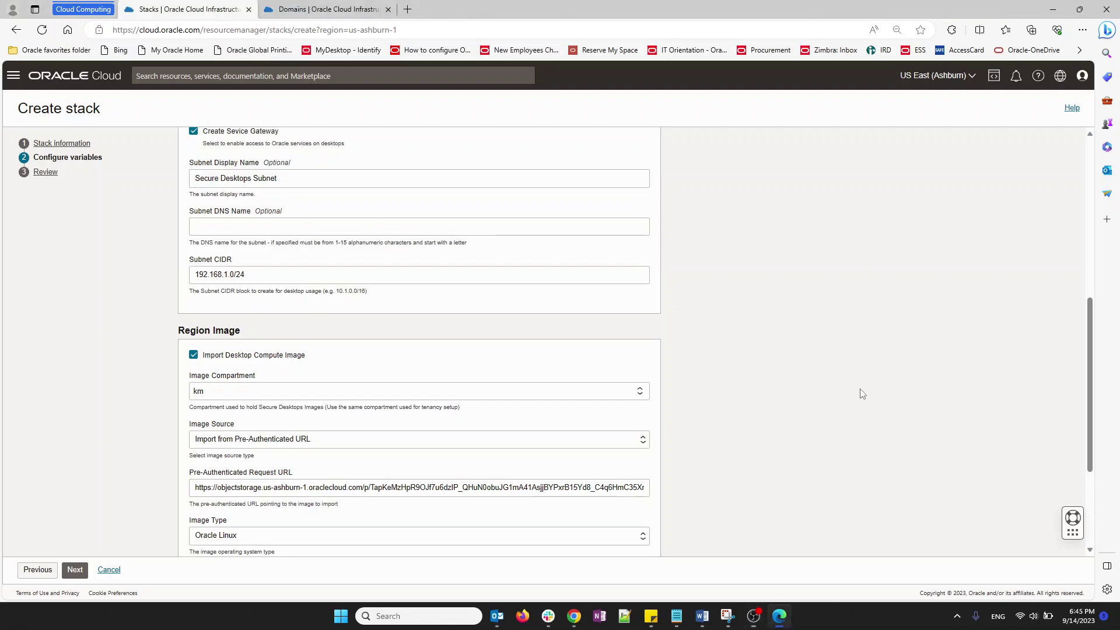
{"action": "scroll", "coordinate": [368, 373], "scroll_direction": "up", "scroll_amount": 4}
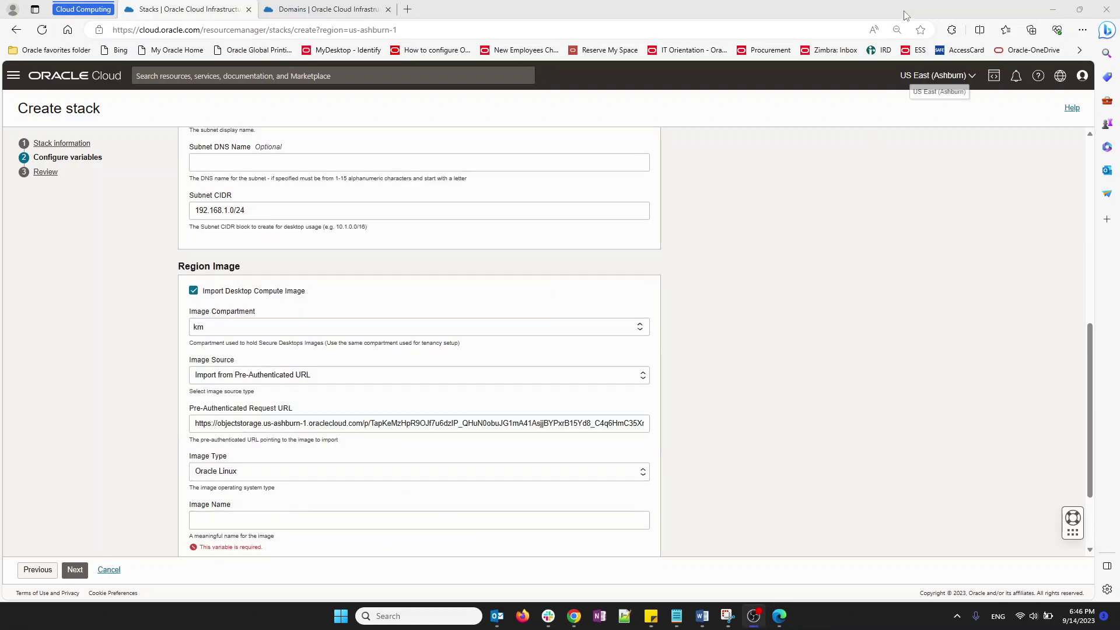
Step: Check the tenancy's home region against the region in the image's pre-authenticated request URL
{"action": "left_click", "coordinate": [951, 77]}
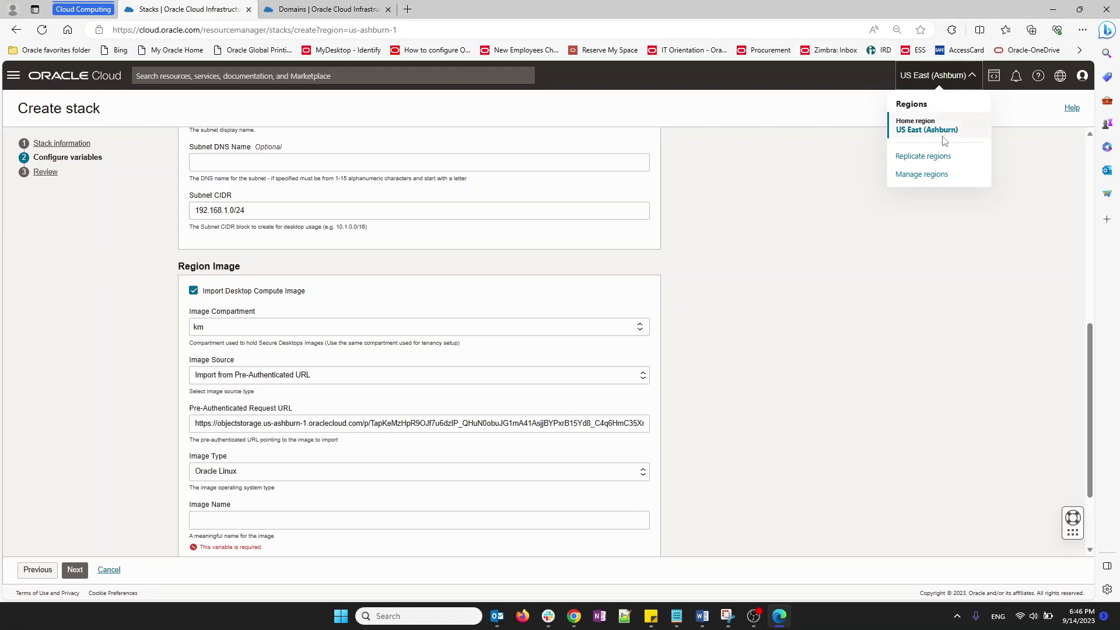
{"action": "left_click", "coordinate": [874, 375]}
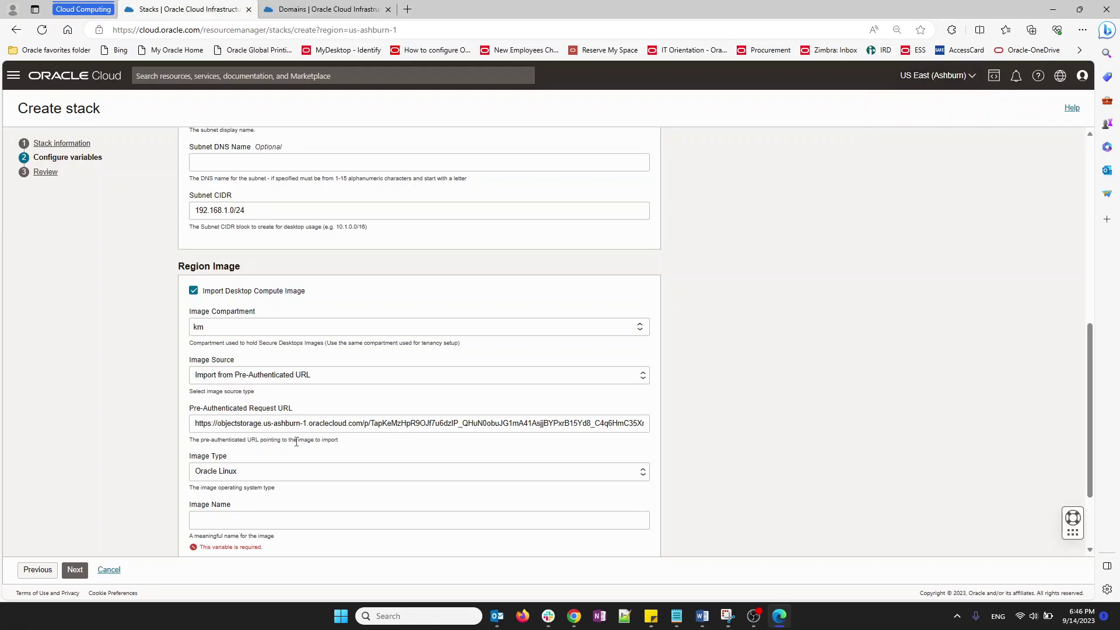
{"action": "left_click", "coordinate": [265, 429]}
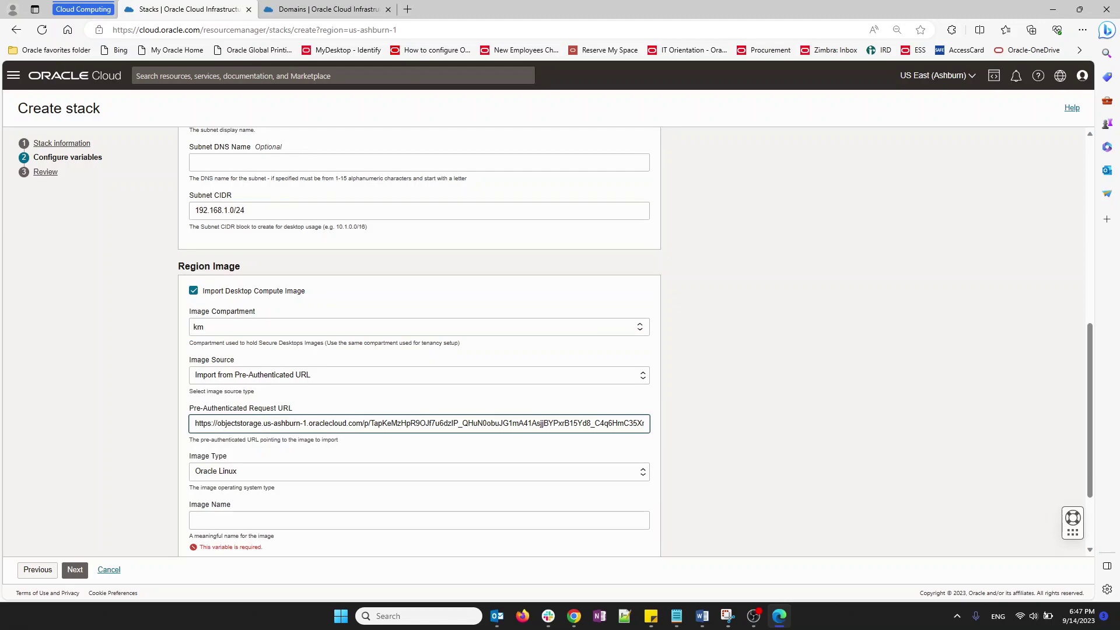
Step: Name the imported region image Linux8 and set its image version to V2
{"action": "left_click", "coordinate": [532, 521]}
{"action": "type", "text": "Linux8"}
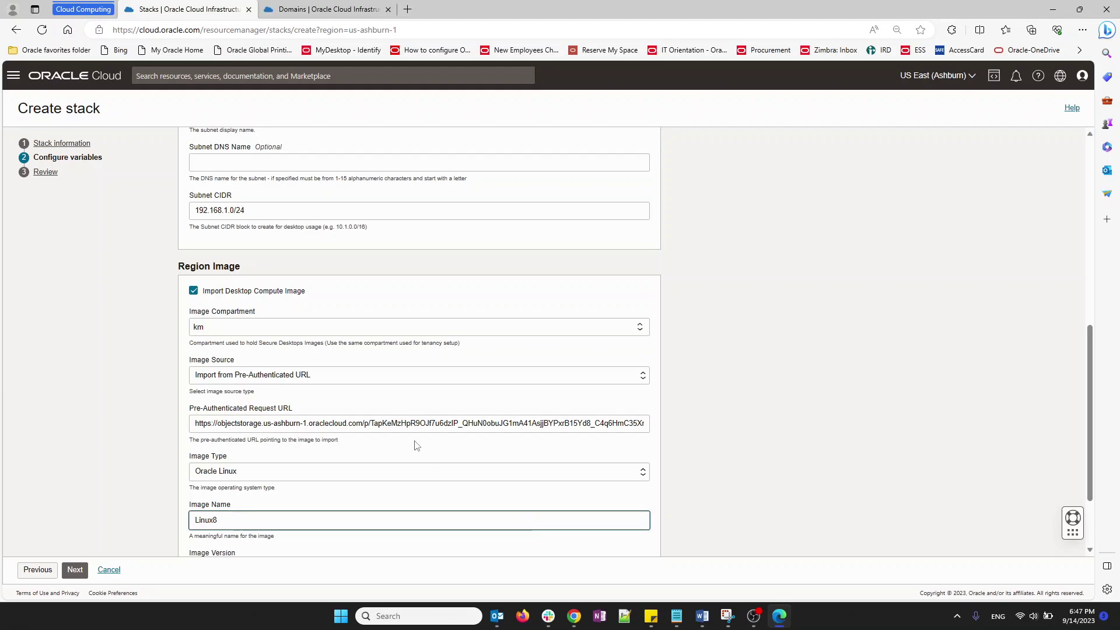
{"action": "scroll", "coordinate": [414, 446], "scroll_direction": "down", "scroll_amount": 3}
{"action": "left_click", "coordinate": [392, 474]}
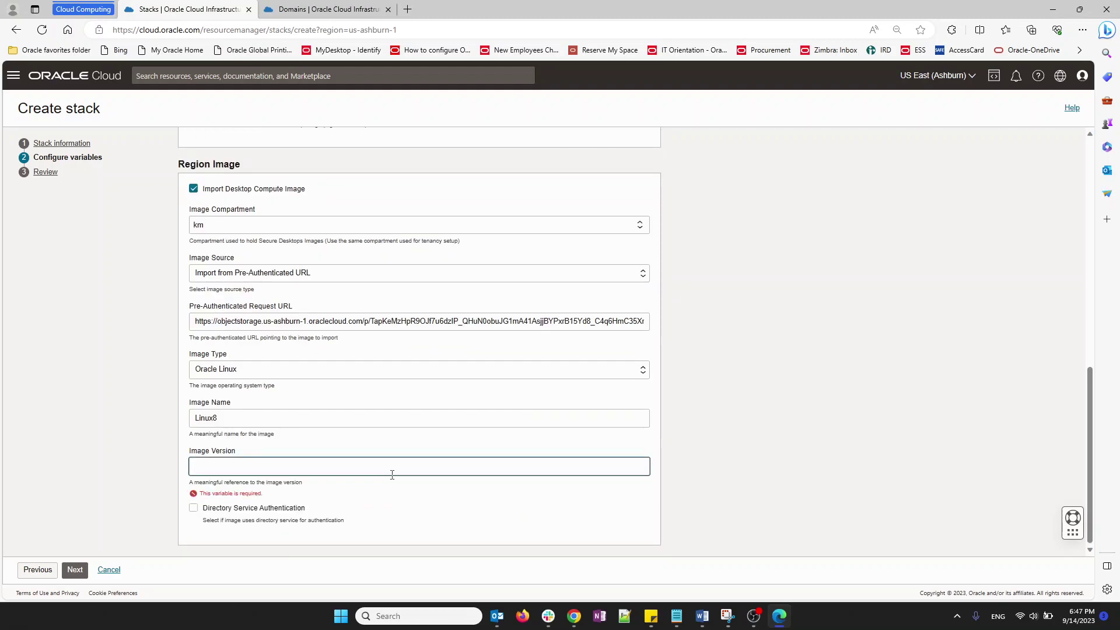
{"action": "type", "text": "V2"}
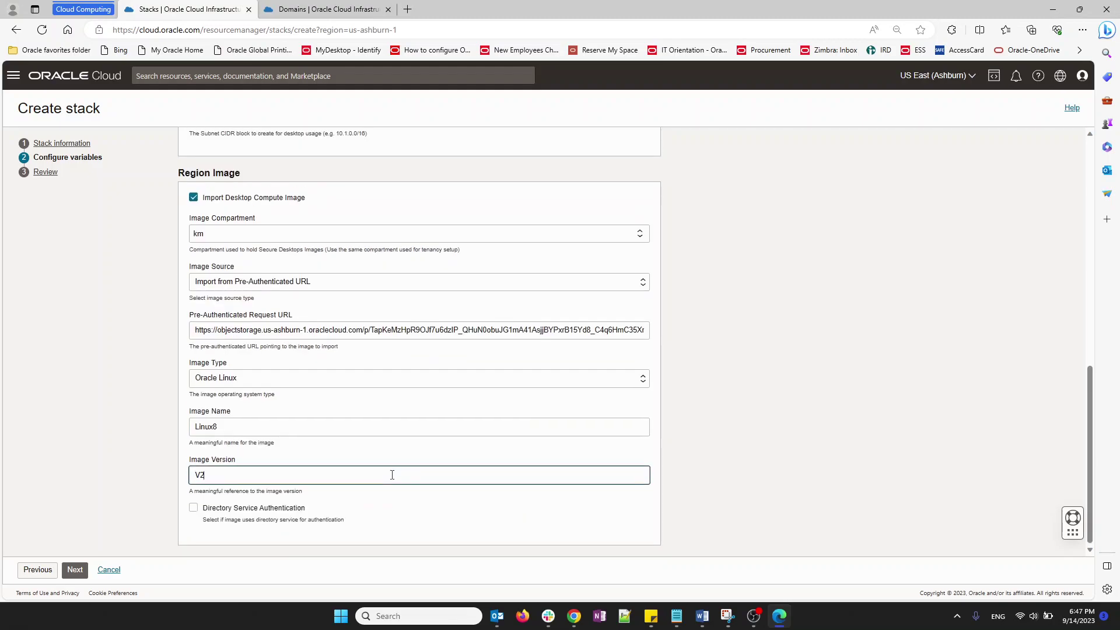
{"action": "left_click", "coordinate": [113, 478]}
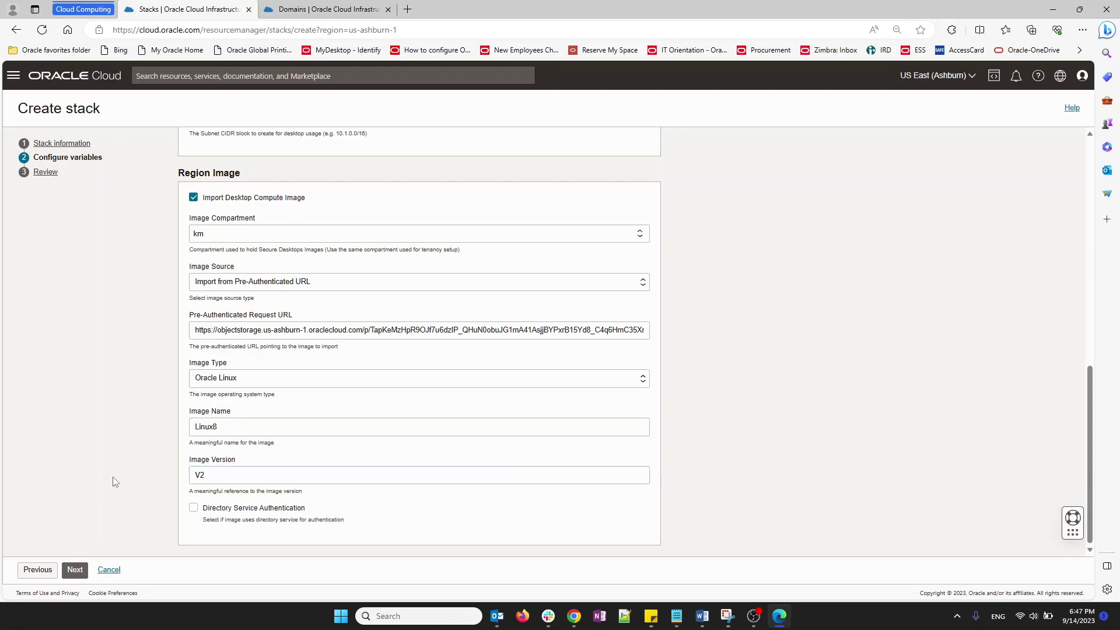
Step: Continue to the stack review, enable running apply on the new stack, and create it
{"action": "left_click", "coordinate": [75, 569]}
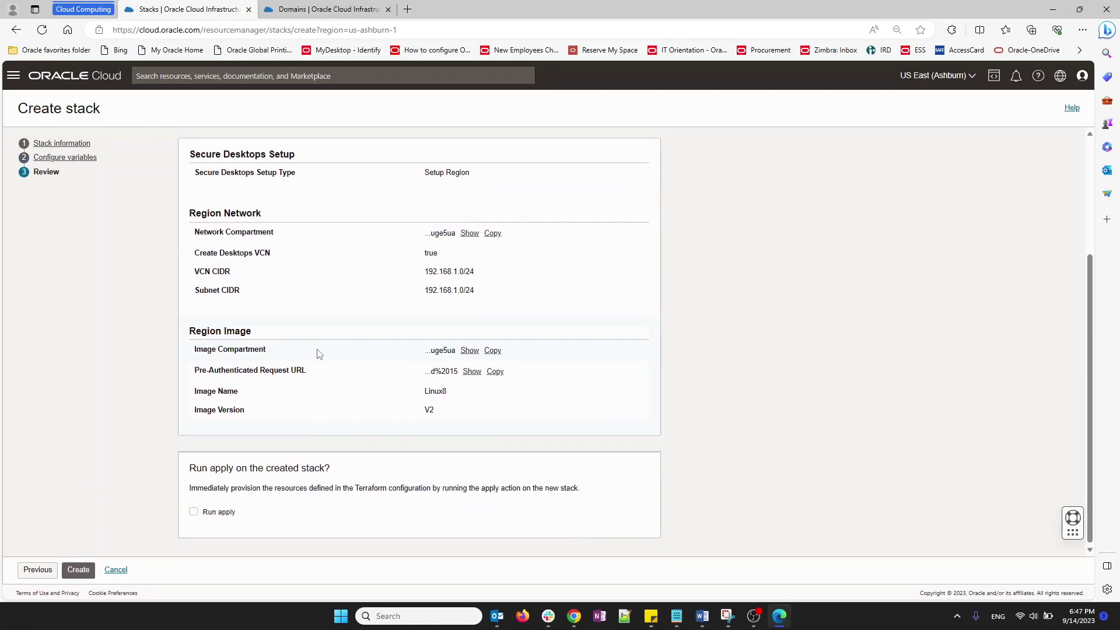
{"action": "left_click", "coordinate": [197, 511]}
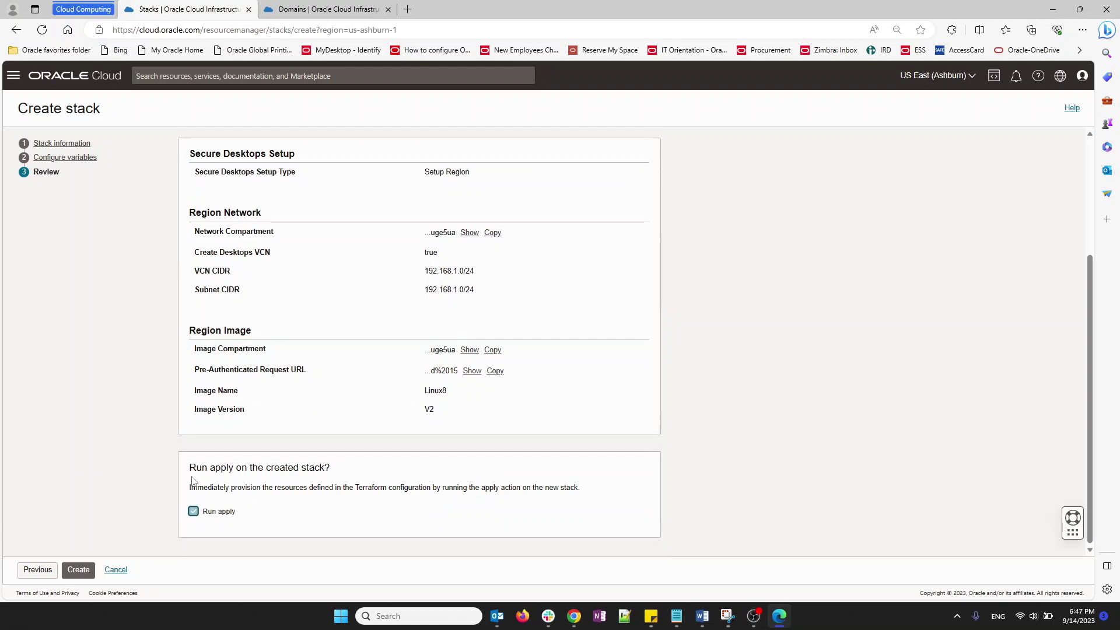
{"action": "left_click", "coordinate": [81, 570]}
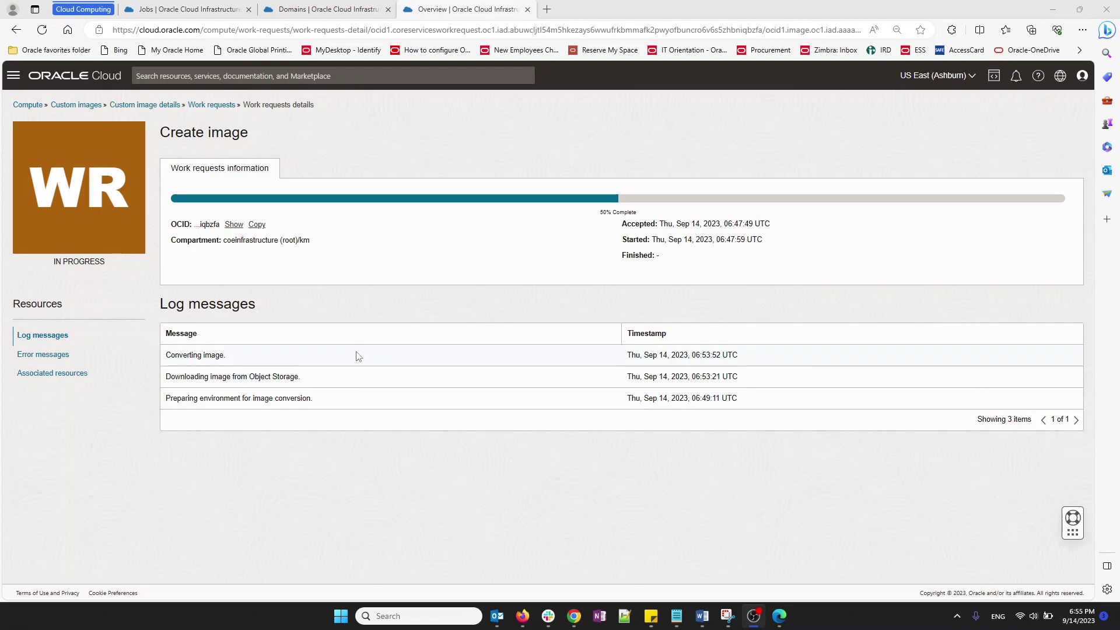
Step: Examine the Linux8 custom image details and the progress of its Create image work request
{"action": "left_click", "coordinate": [157, 108]}
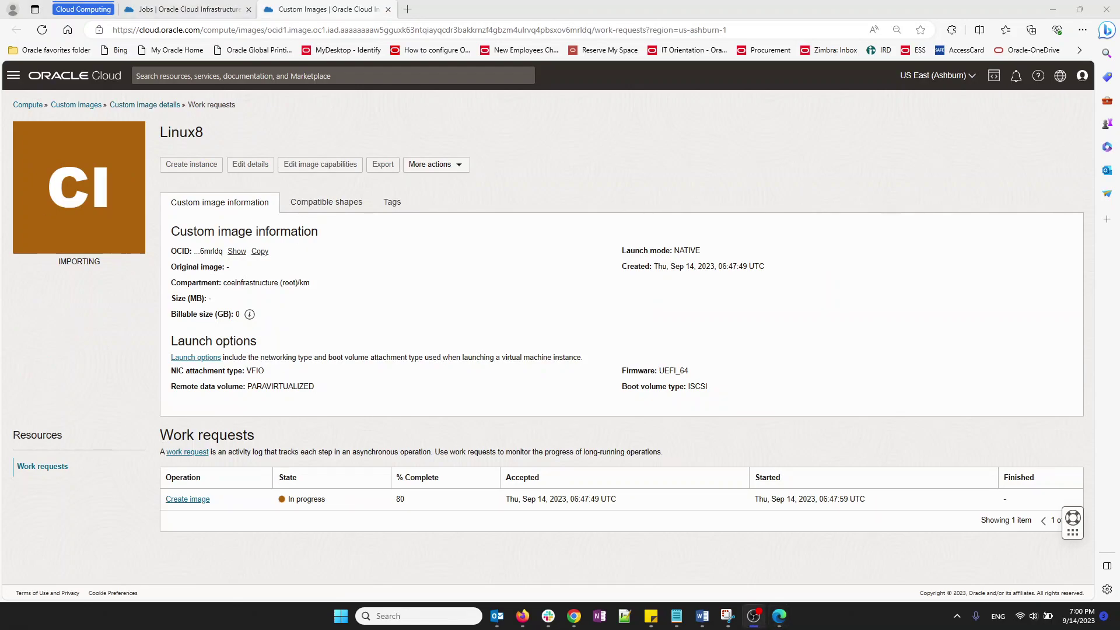
{"action": "left_click", "coordinate": [63, 469]}
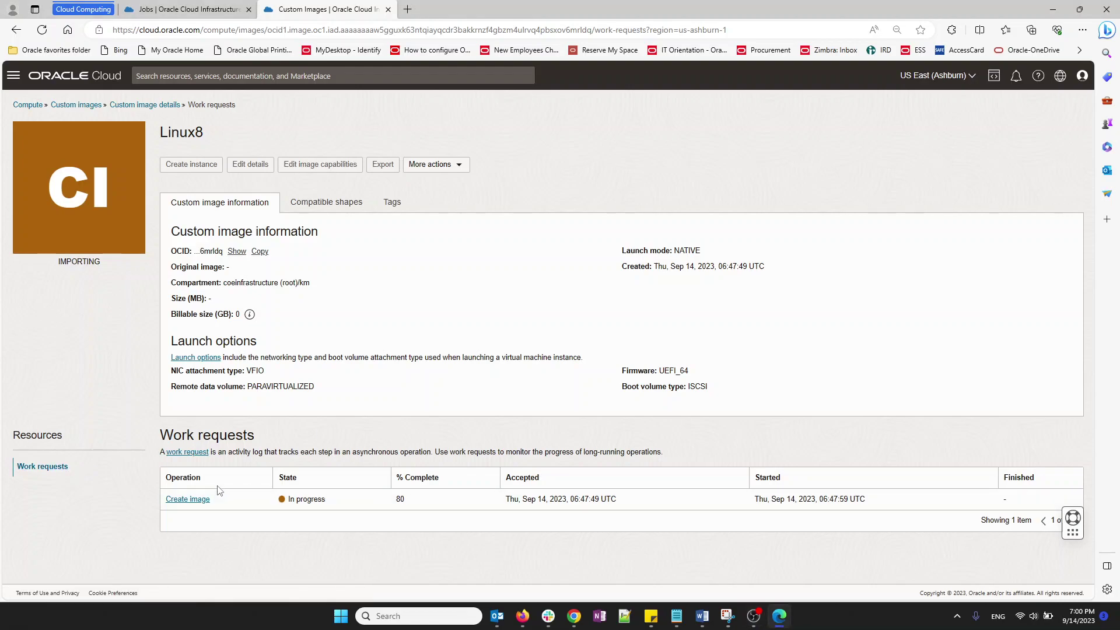
{"action": "left_click", "coordinate": [194, 500]}
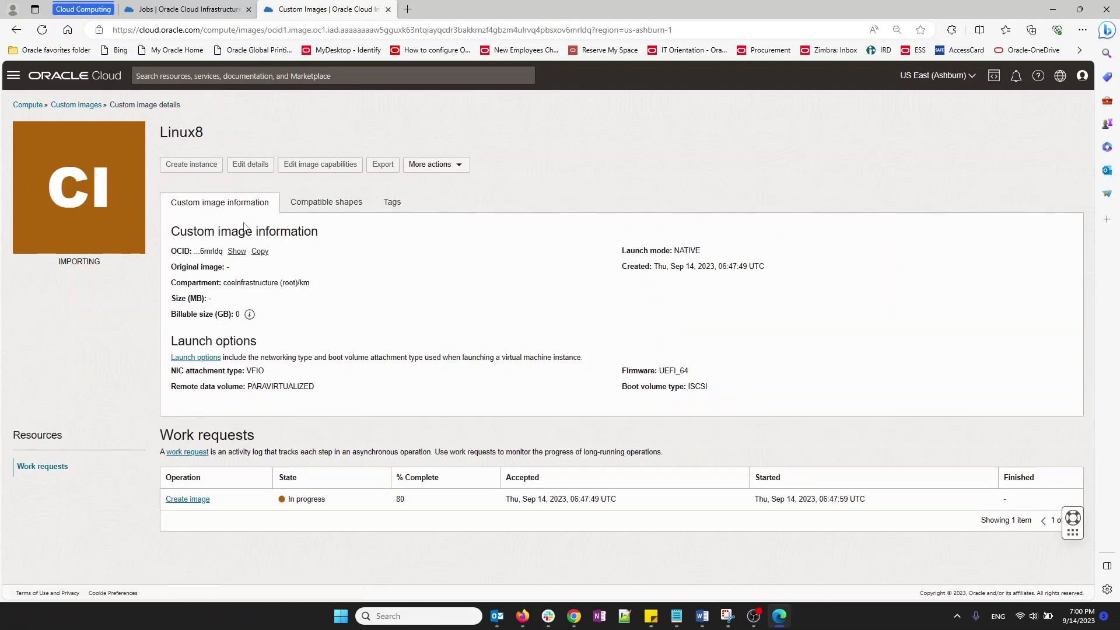
Step: Examine the free-form tags on the Linux8 custom image
{"action": "left_click", "coordinate": [377, 210]}
{"action": "left_click", "coordinate": [288, 232]}
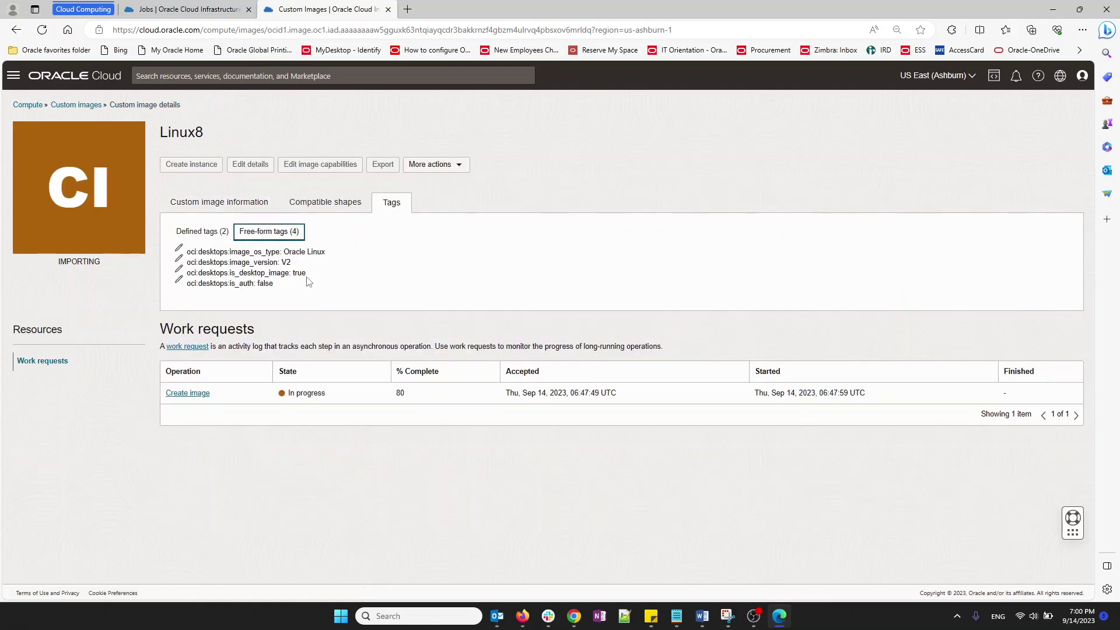
{"action": "left_click_drag", "start_coordinate": [297, 288], "coordinate": [199, 255]}
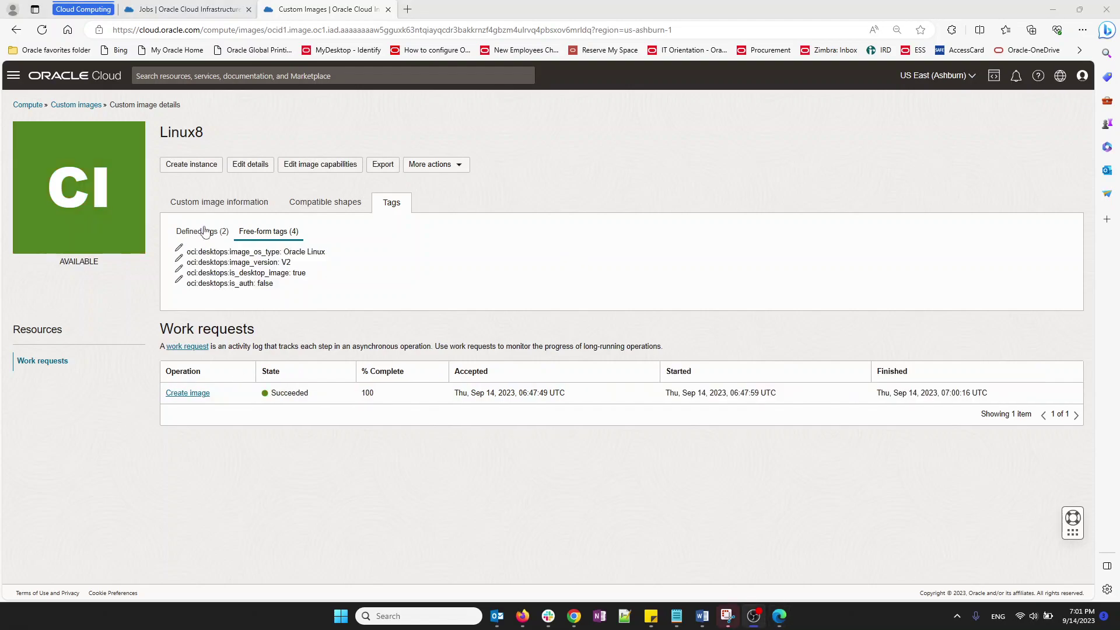
Step: Return to the region stack's apply job and review its variables, including CIDRs, image version, image URL and setup type
{"action": "left_click", "coordinate": [195, 10]}
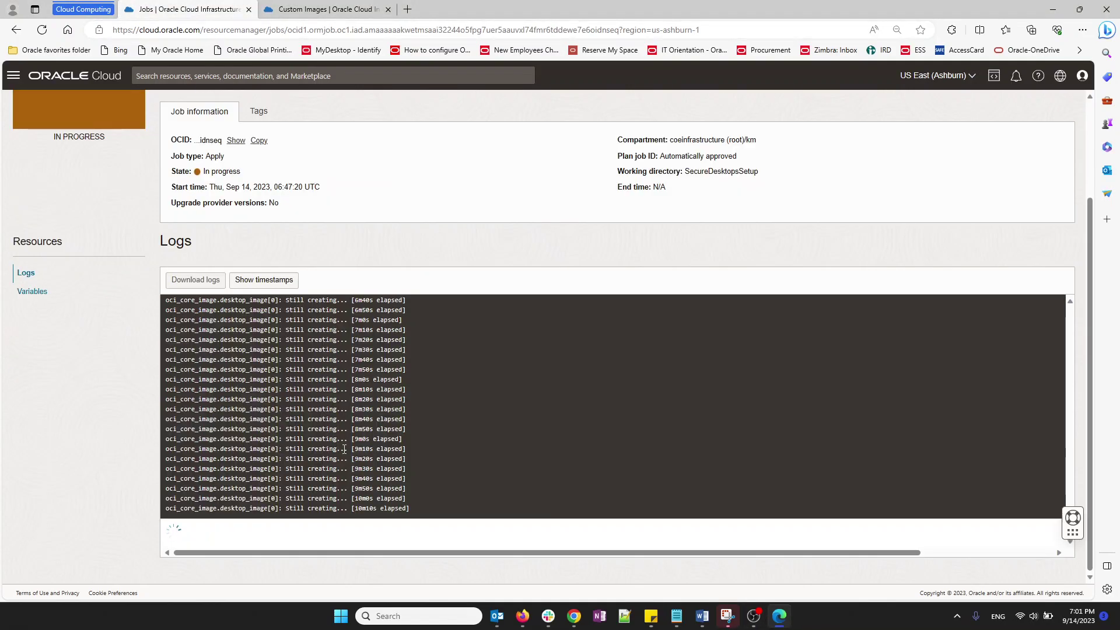
{"action": "left_click", "coordinate": [106, 390]}
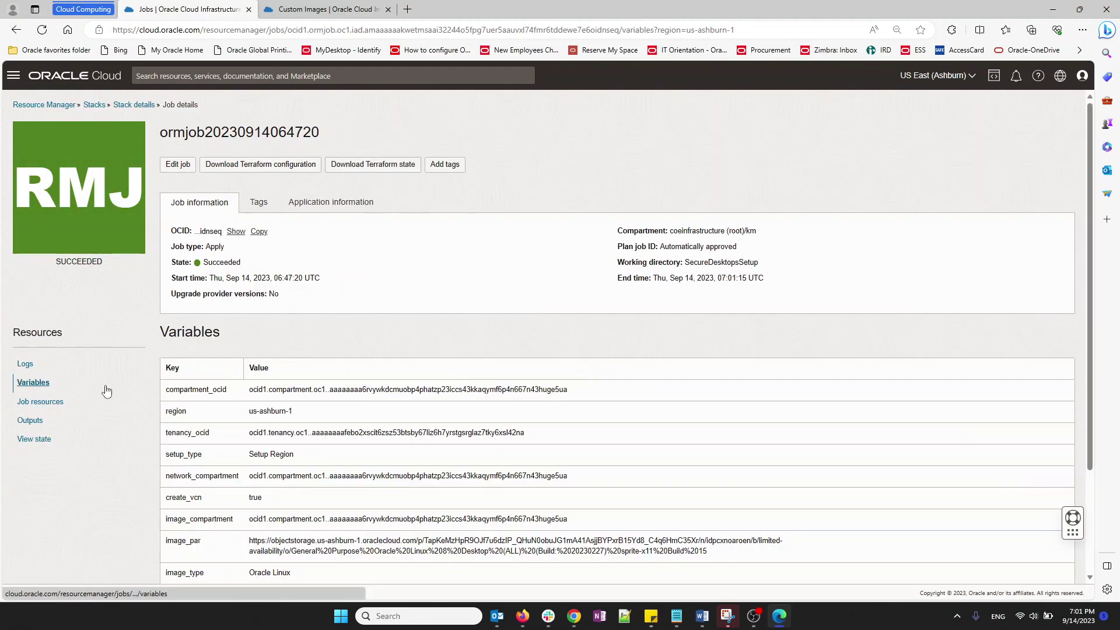
{"action": "scroll", "coordinate": [351, 421], "scroll_direction": "down", "scroll_amount": 3}
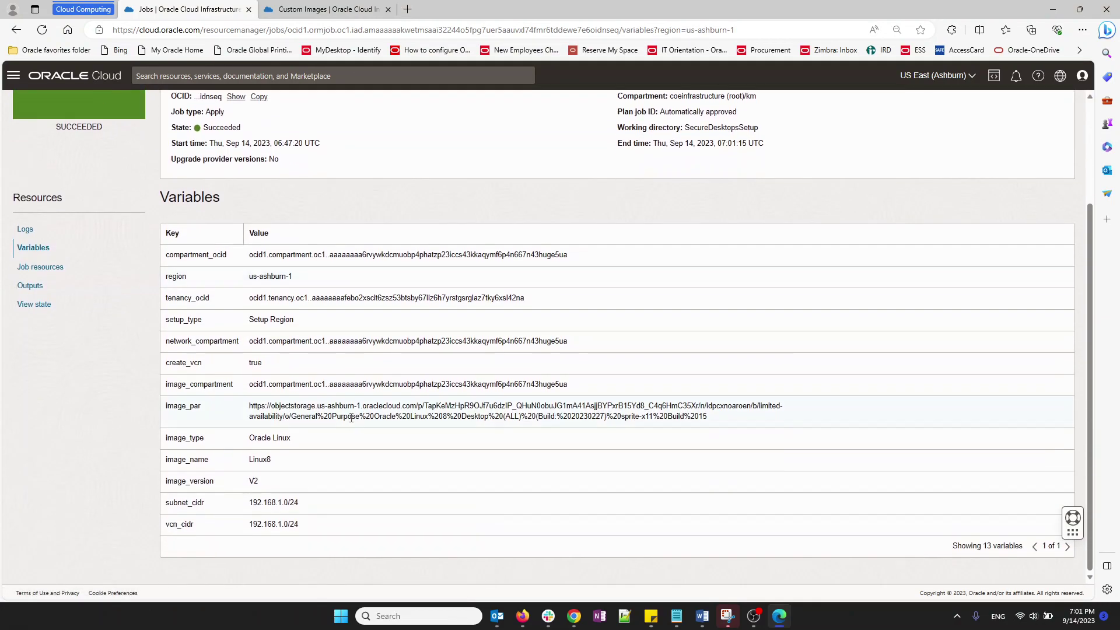
{"action": "left_click_drag", "start_coordinate": [300, 502], "coordinate": [275, 524]}
{"action": "left_click", "coordinate": [266, 489]}
{"action": "scroll", "coordinate": [284, 436], "scroll_direction": "up", "scroll_amount": 2}
{"action": "left_click_drag", "start_coordinate": [301, 478], "coordinate": [335, 484]}
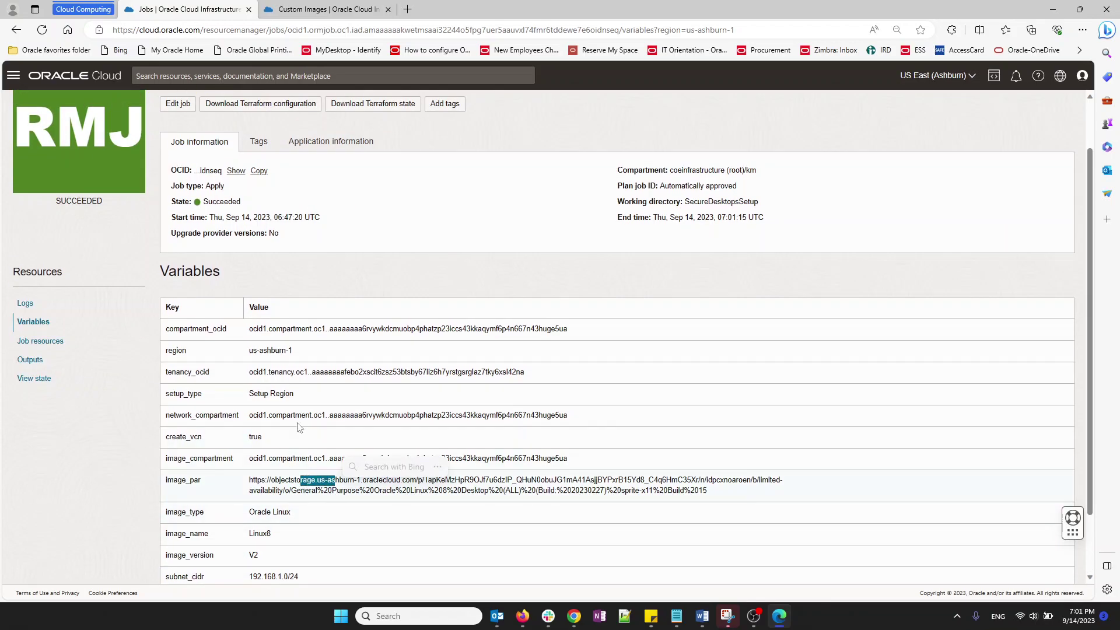
{"action": "left_click_drag", "start_coordinate": [297, 399], "coordinate": [270, 397]}
{"action": "scroll", "coordinate": [270, 397], "scroll_direction": "up", "scroll_amount": 2}
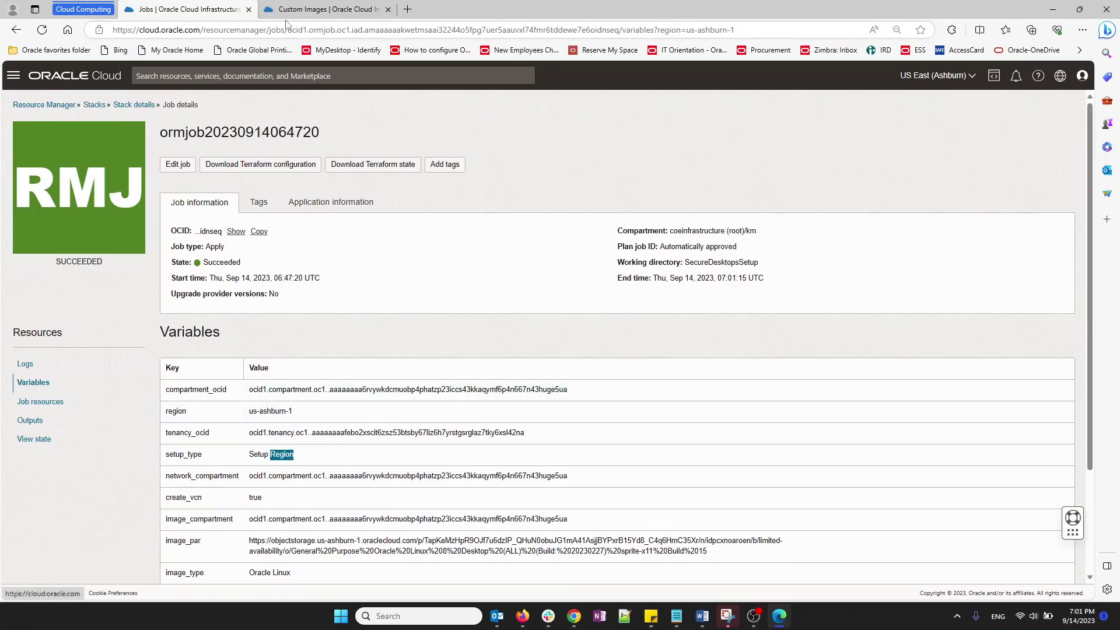
Step: Open the Secure Desktops VCN in the km compartment and check its subnet's IPv4 CIDR block
{"action": "key", "text": "ctrl+Tab"}
{"action": "left_click", "coordinate": [13, 75]}
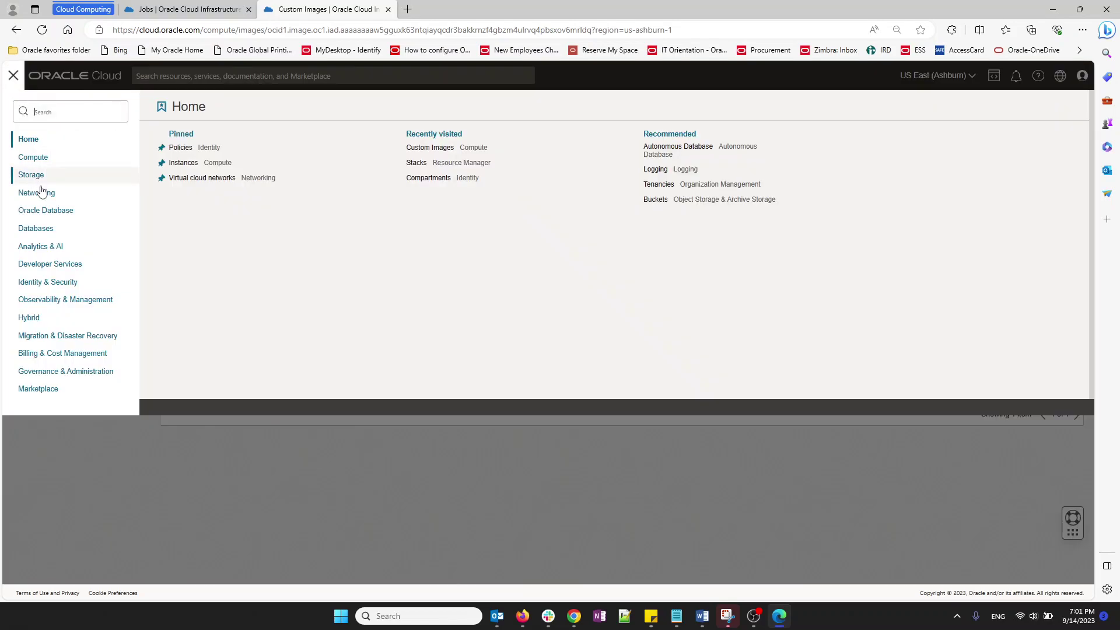
{"action": "left_click", "coordinate": [37, 192]}
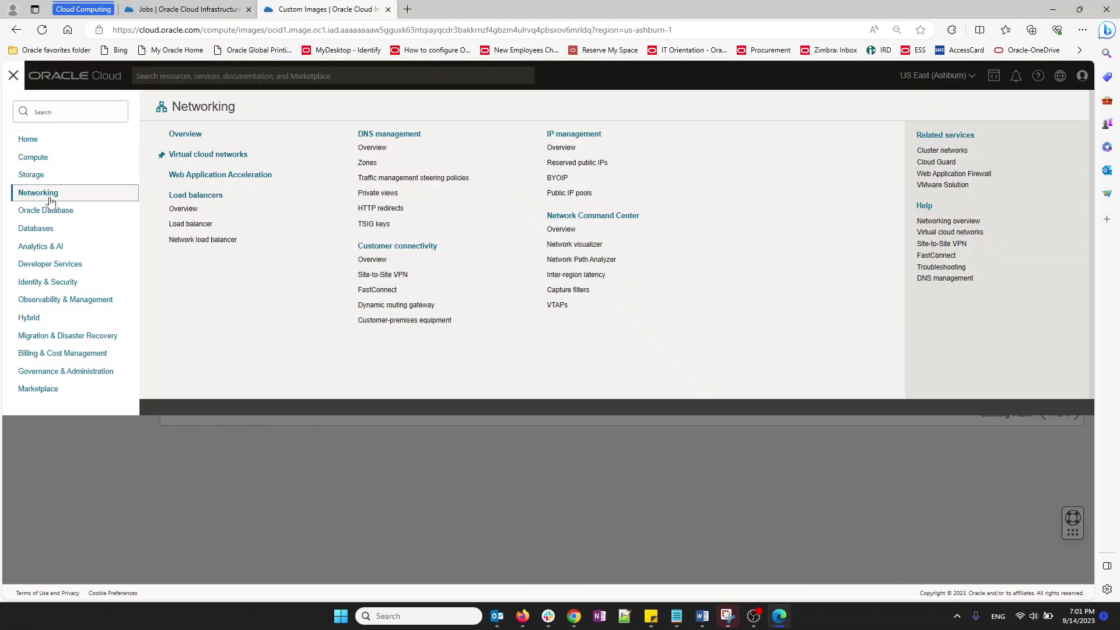
{"action": "left_click", "coordinate": [201, 154]}
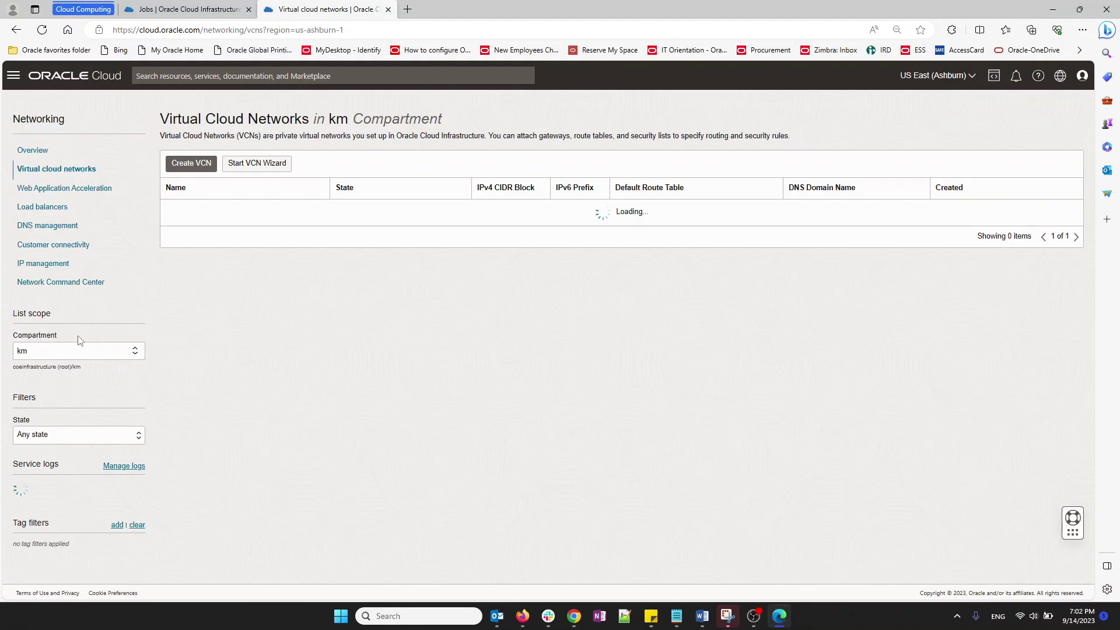
{"action": "left_click", "coordinate": [226, 211]}
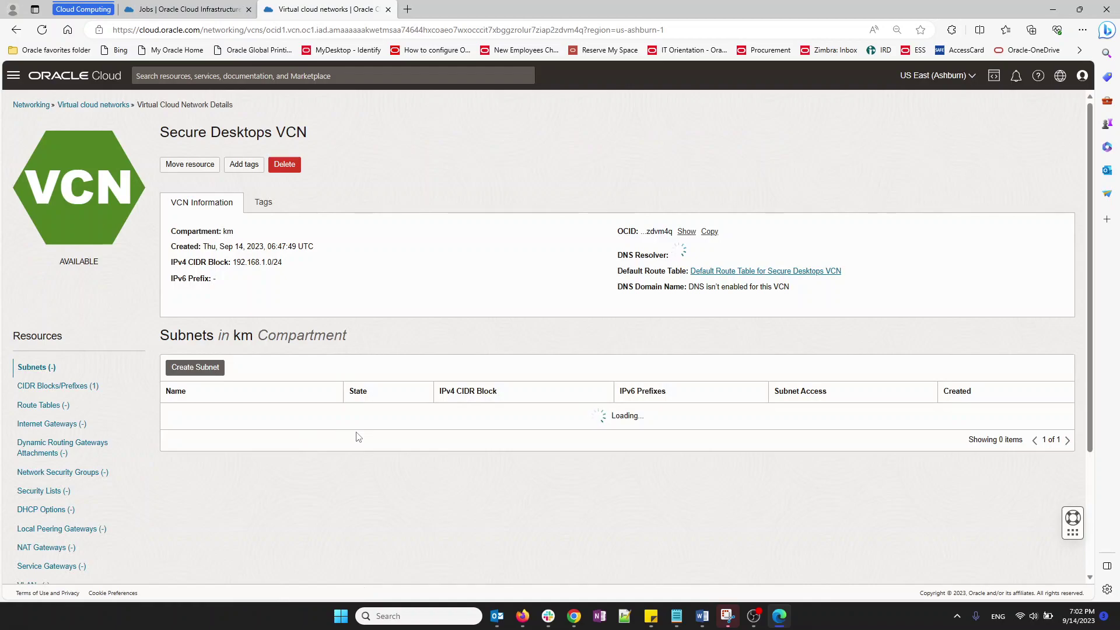
{"action": "left_click_drag", "start_coordinate": [494, 406], "coordinate": [450, 408]}
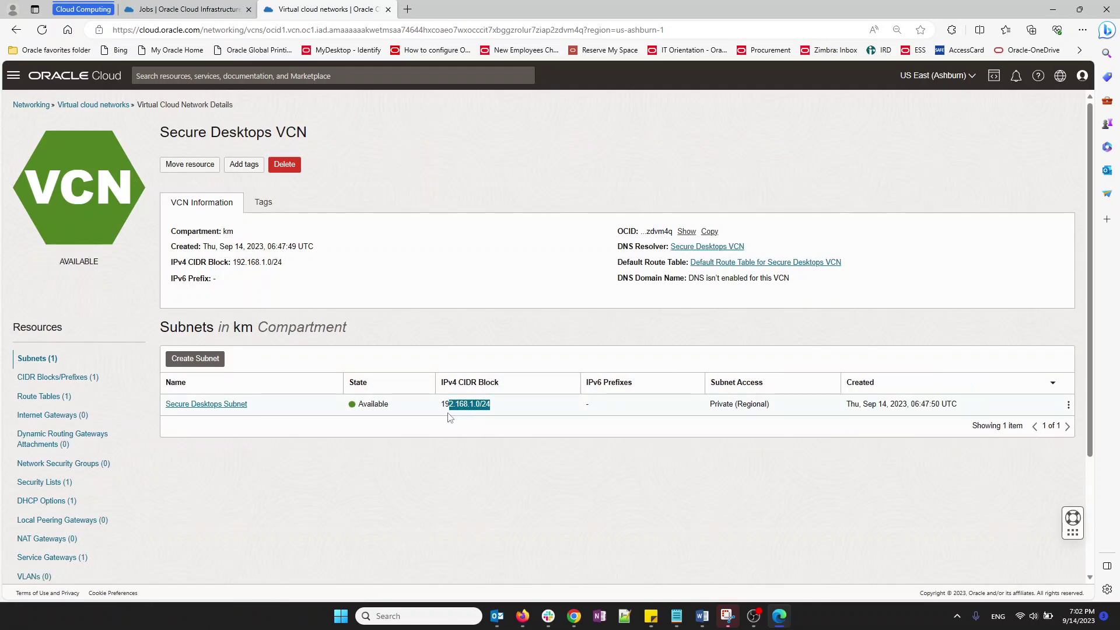
Step: Search the console services for "des" and open the Secure Desktops Desktop Pools page
{"action": "left_click", "coordinate": [39, 106]}
{"action": "left_click", "coordinate": [196, 8]}
{"action": "left_click", "coordinate": [13, 76]}
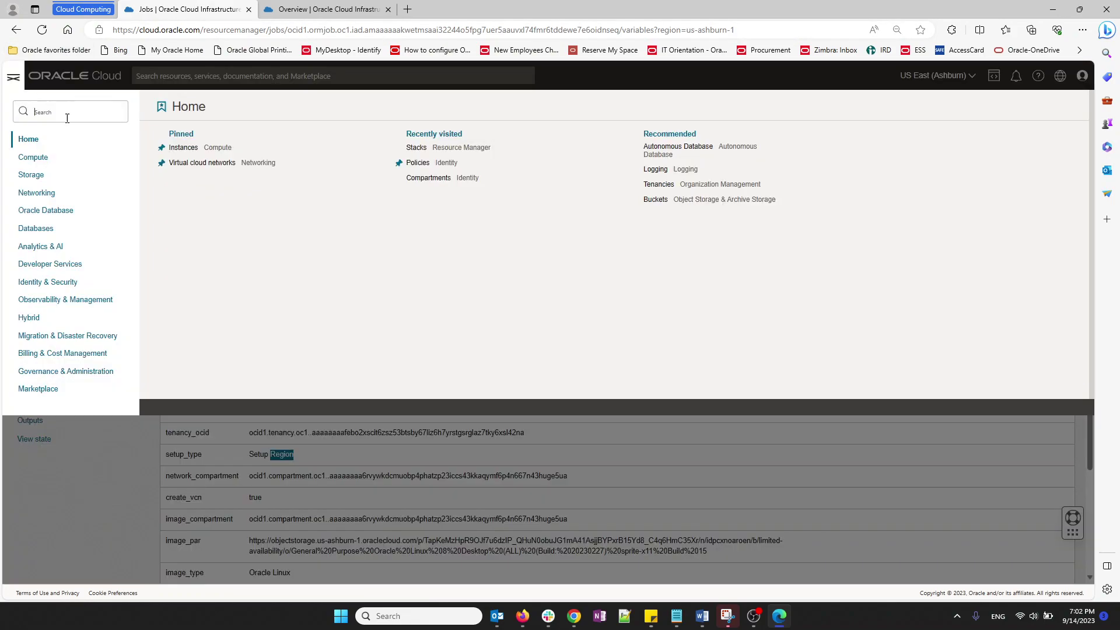
{"action": "type", "text": "des"}
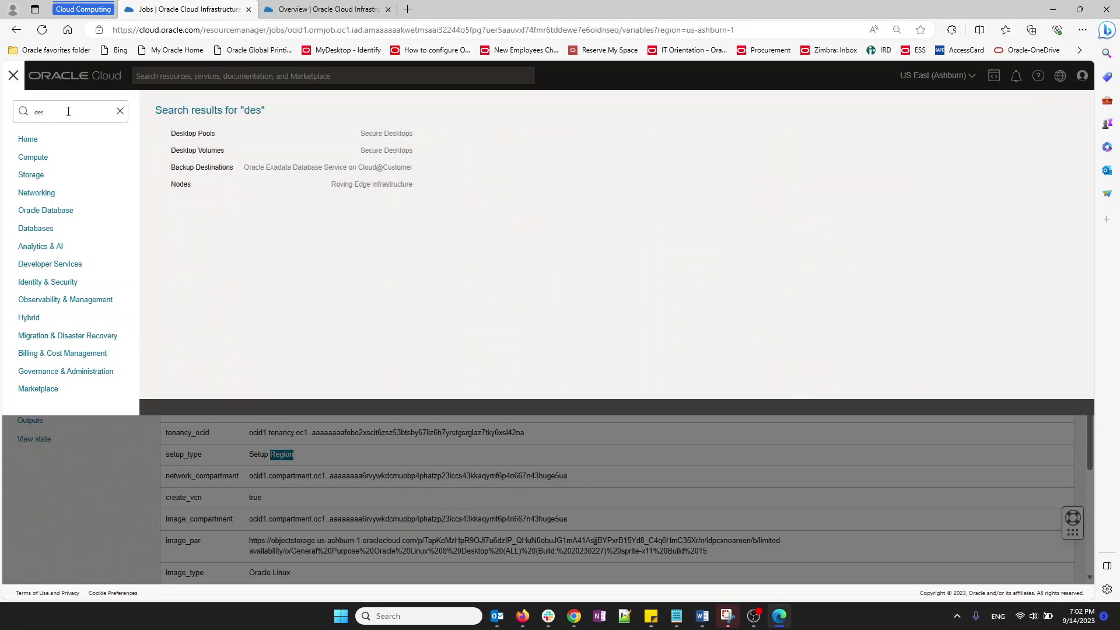
{"action": "left_click", "coordinate": [209, 134]}
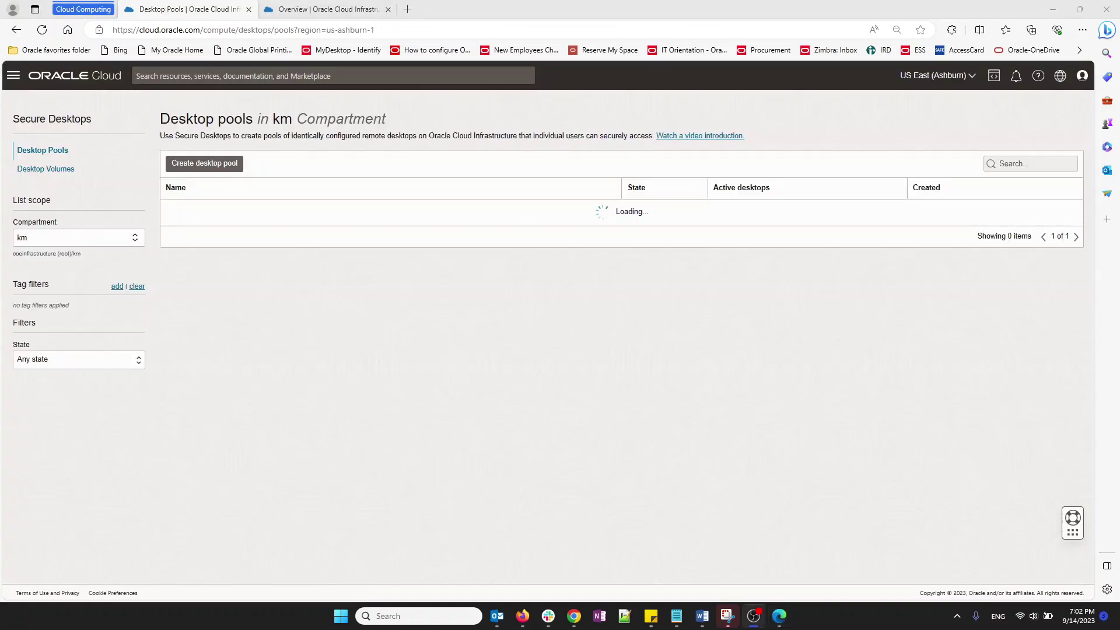
Step: Start a new desktop pool in the km compartment with desktop-pool-1 as its name and description
{"action": "left_click", "coordinate": [221, 166]}
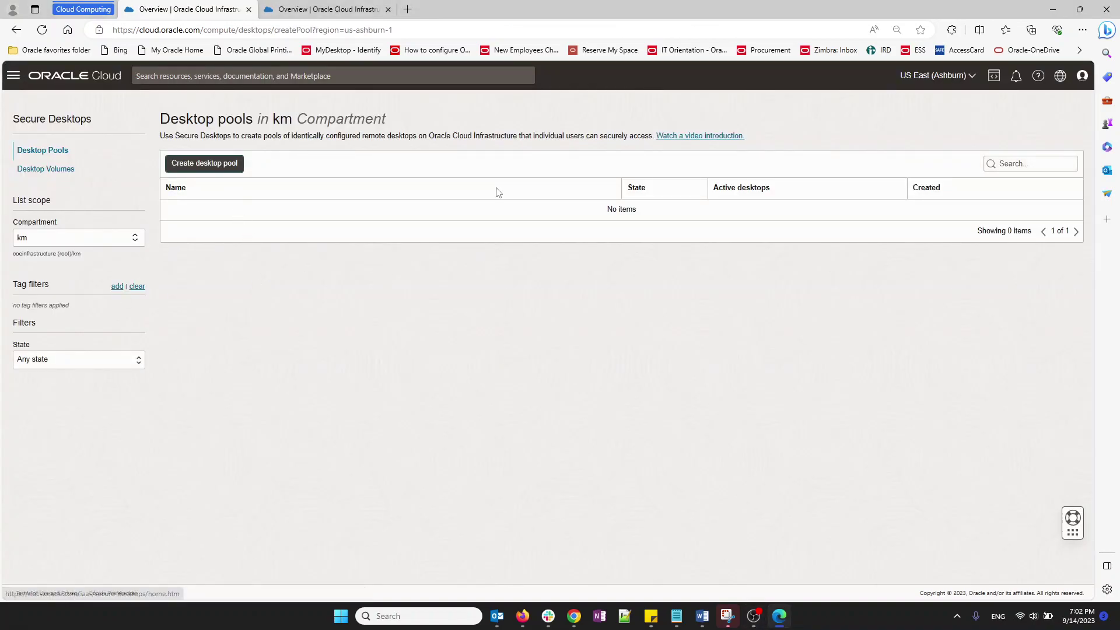
{"action": "left_click_drag", "start_coordinate": [68, 174], "coordinate": [155, 199]}
{"action": "type", "text": "1"}
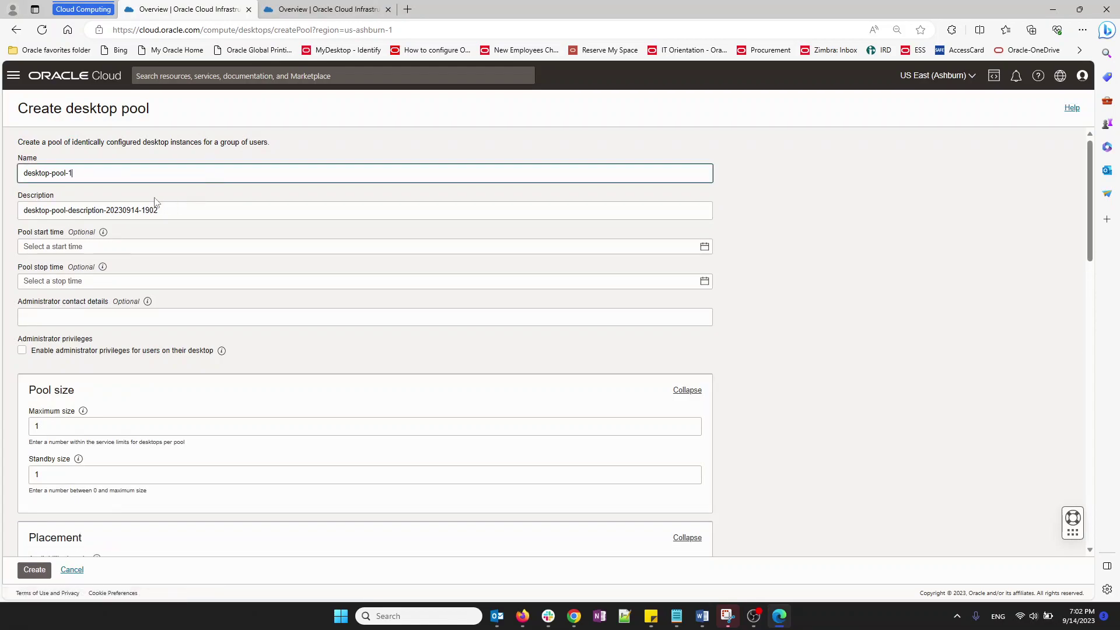
{"action": "left_click_drag", "start_coordinate": [68, 211], "coordinate": [159, 212]}
{"action": "type", "text": "1"}
Step: Set the pool's maximum size to 10 and disable desktop storage
{"action": "scroll", "coordinate": [98, 382], "scroll_direction": "down", "scroll_amount": 2}
{"action": "mouse_move", "coordinate": [79, 330]}
{"action": "left_click", "coordinate": [56, 299]}
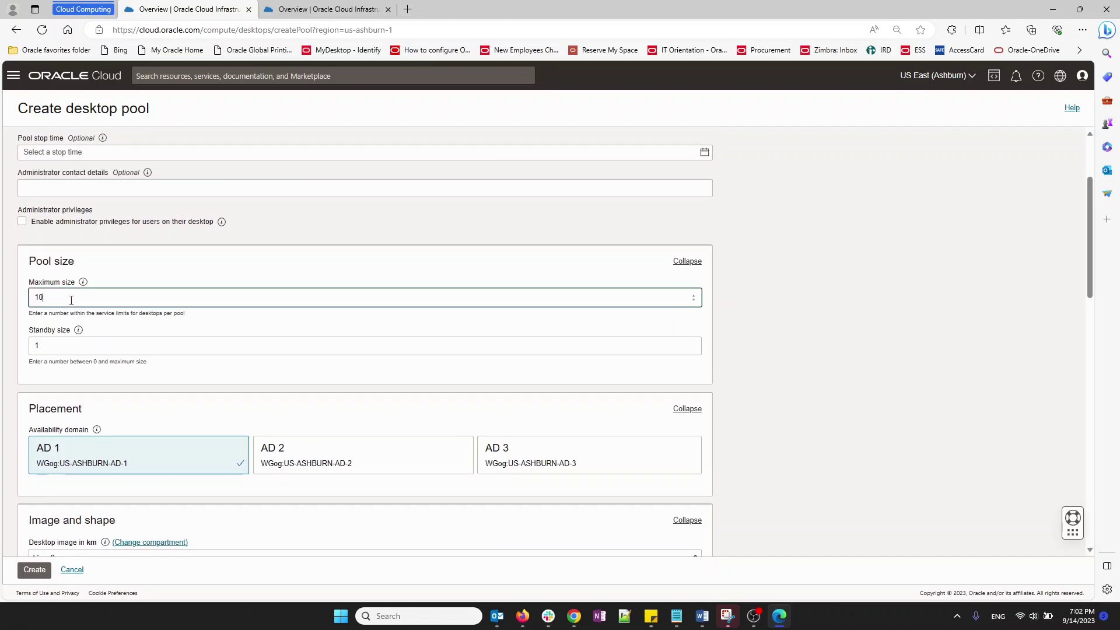
{"action": "left_click", "coordinate": [800, 296]}
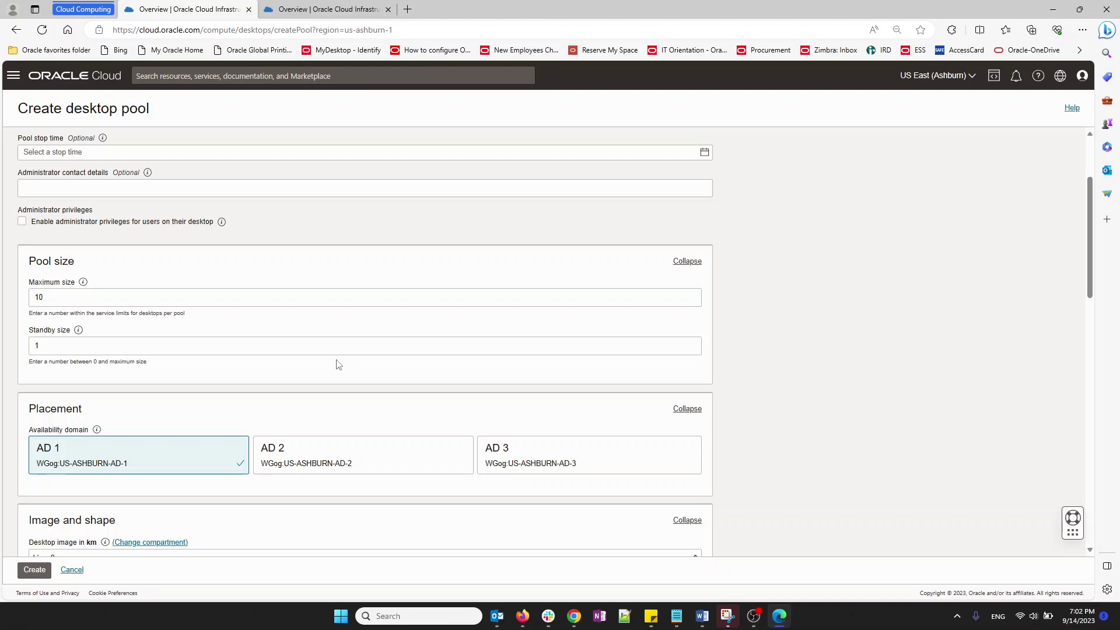
{"action": "scroll", "coordinate": [117, 337], "scroll_direction": "down", "scroll_amount": 4}
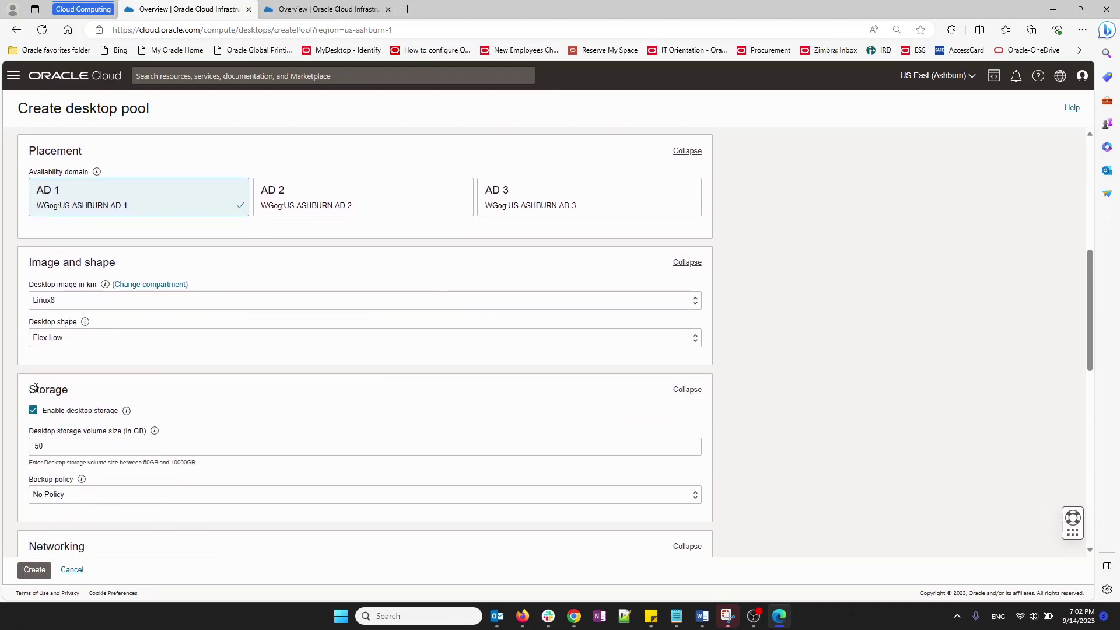
{"action": "left_click", "coordinate": [33, 410]}
Step: Review the pool's networking, device access policy and regular schedule settings, and create the pool
{"action": "scroll", "coordinate": [215, 385], "scroll_direction": "down", "scroll_amount": 4}
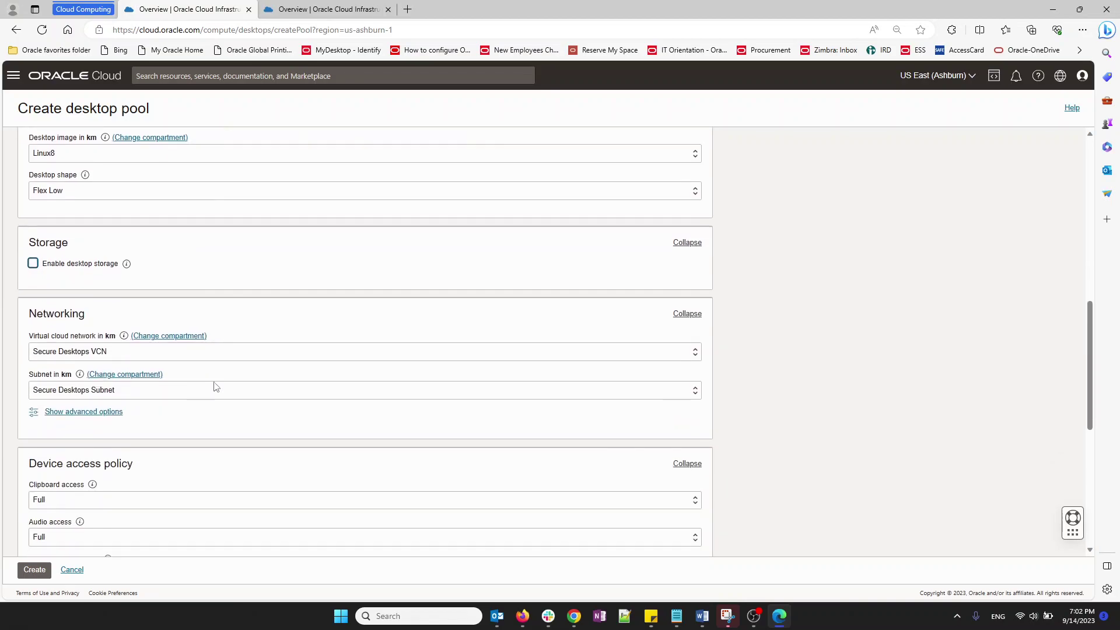
{"action": "scroll", "coordinate": [98, 357], "scroll_direction": "down", "scroll_amount": 4}
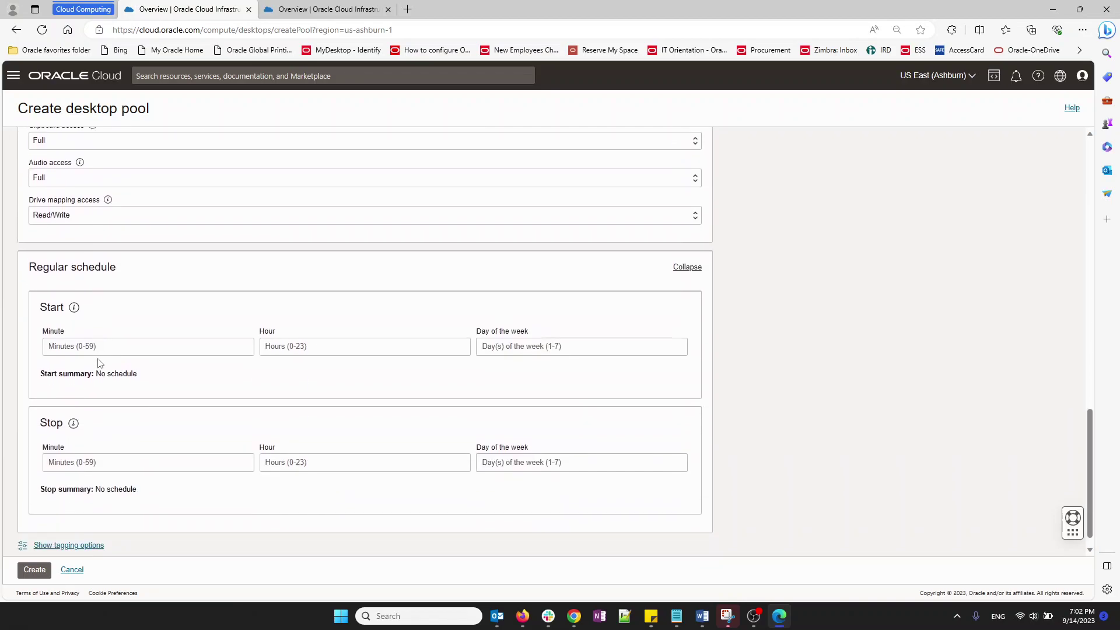
{"action": "scroll", "coordinate": [107, 368], "scroll_direction": "up", "scroll_amount": 4}
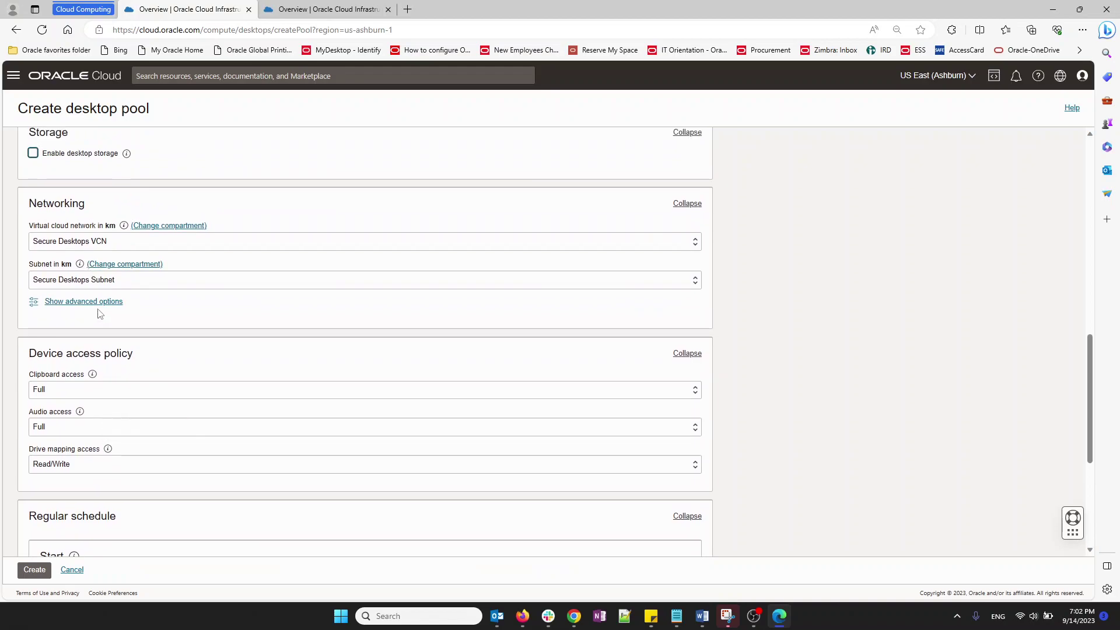
{"action": "scroll", "coordinate": [117, 454], "scroll_direction": "down", "scroll_amount": 4}
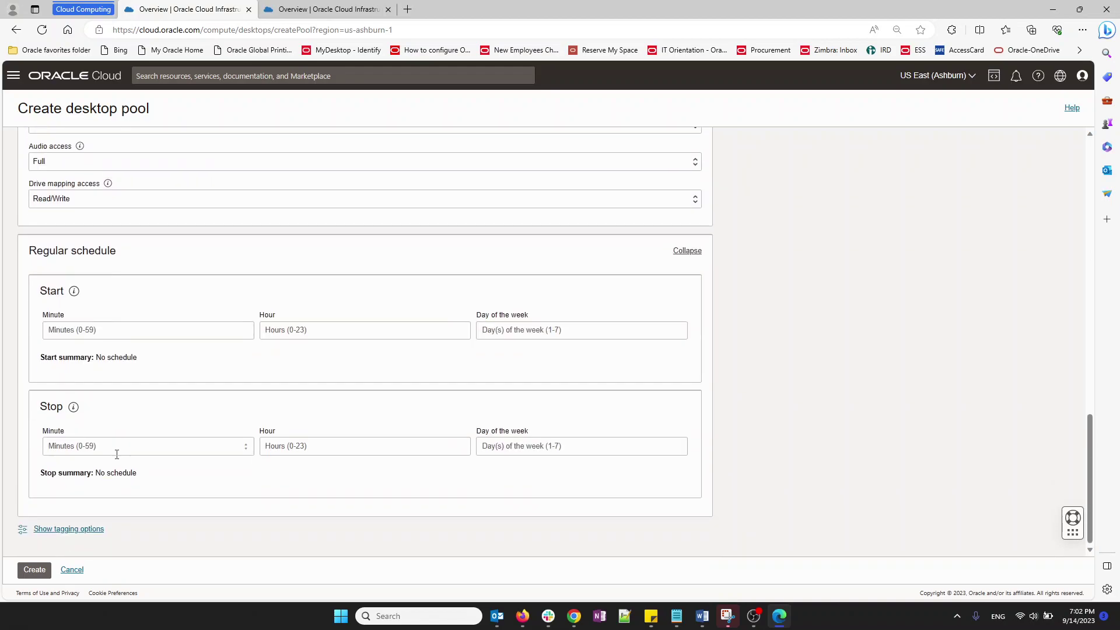
{"action": "left_click", "coordinate": [35, 570]}
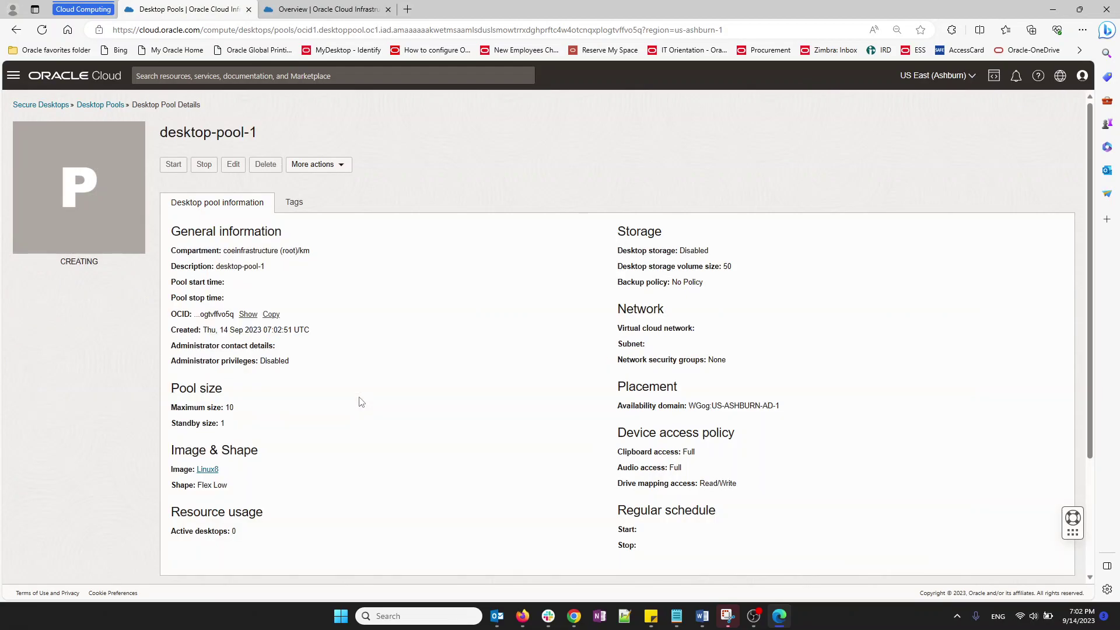
Step: Examine the new desktop pool's state, maximum and standby sizes, and its error messages
{"action": "left_click_drag", "start_coordinate": [103, 264], "coordinate": [59, 263]}
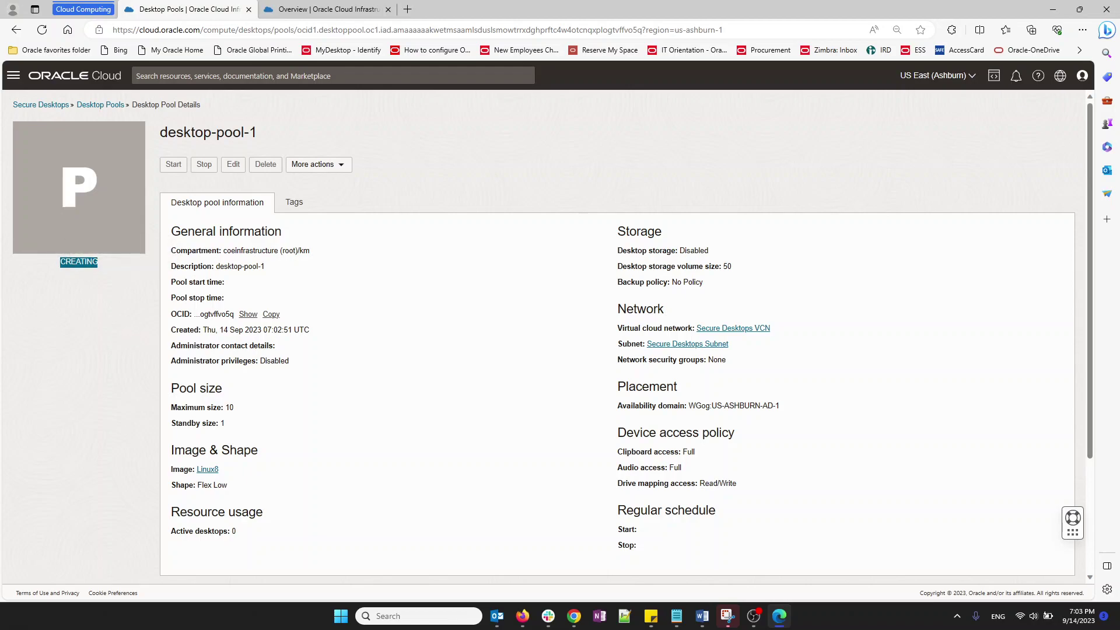
{"action": "key", "text": "alt+Tab"}
{"action": "scroll", "coordinate": [450, 349], "scroll_direction": "down", "scroll_amount": 3}
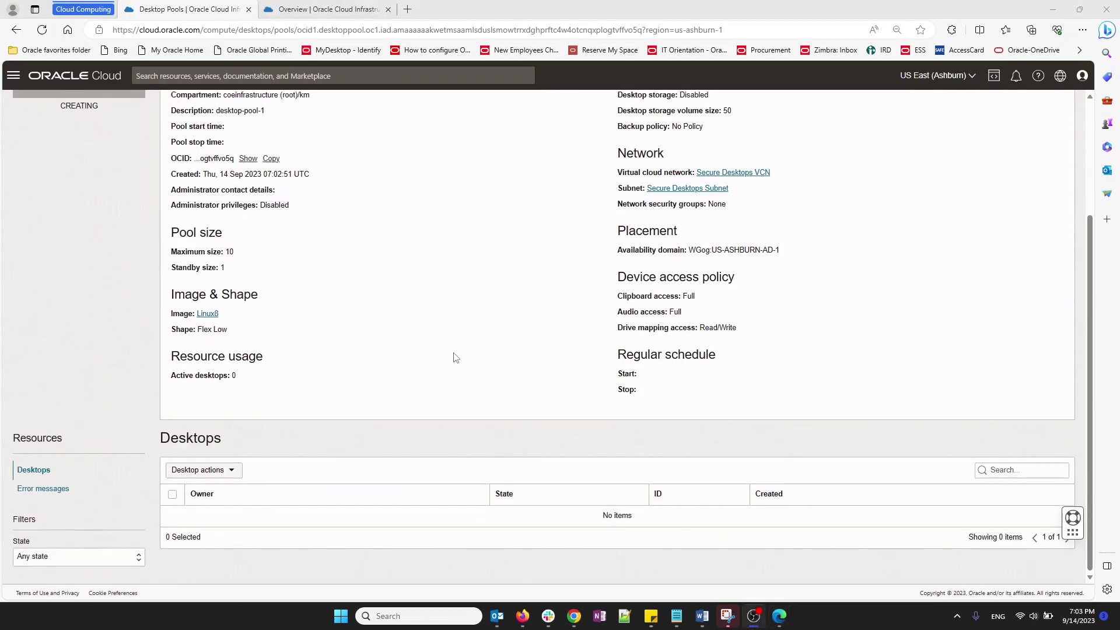
{"action": "double_click", "coordinate": [229, 251]}
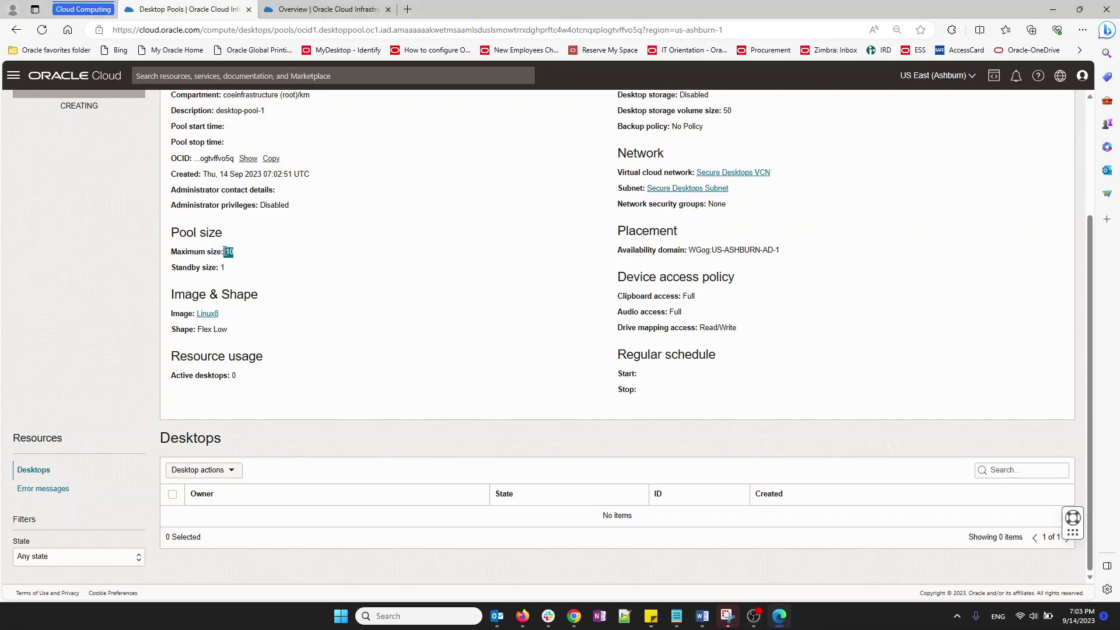
{"action": "double_click", "coordinate": [220, 267]}
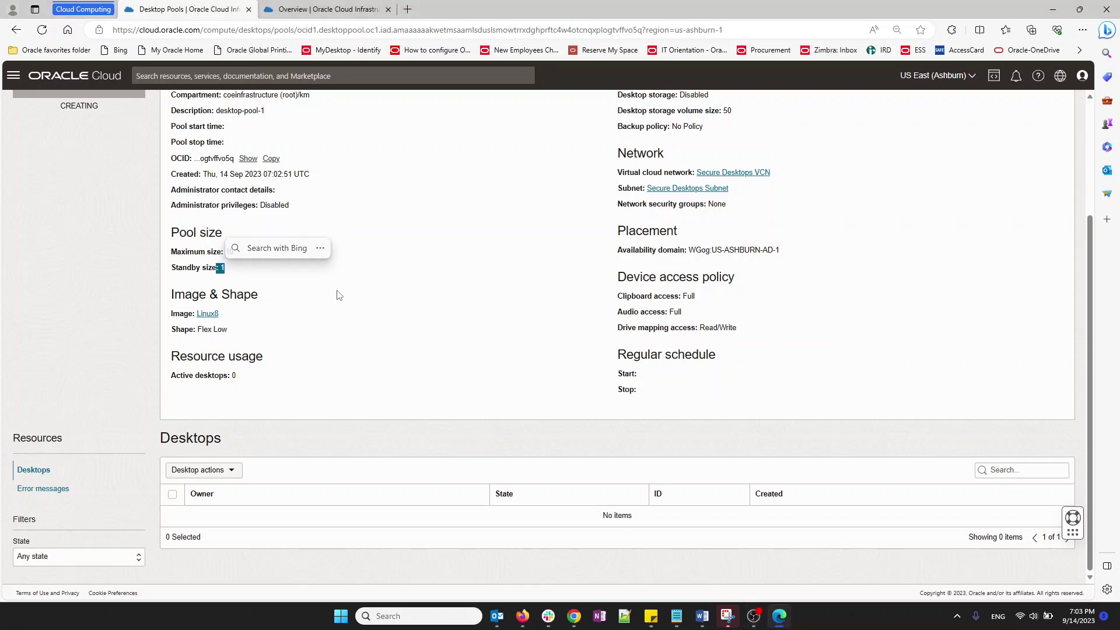
{"action": "left_click", "coordinate": [44, 488]}
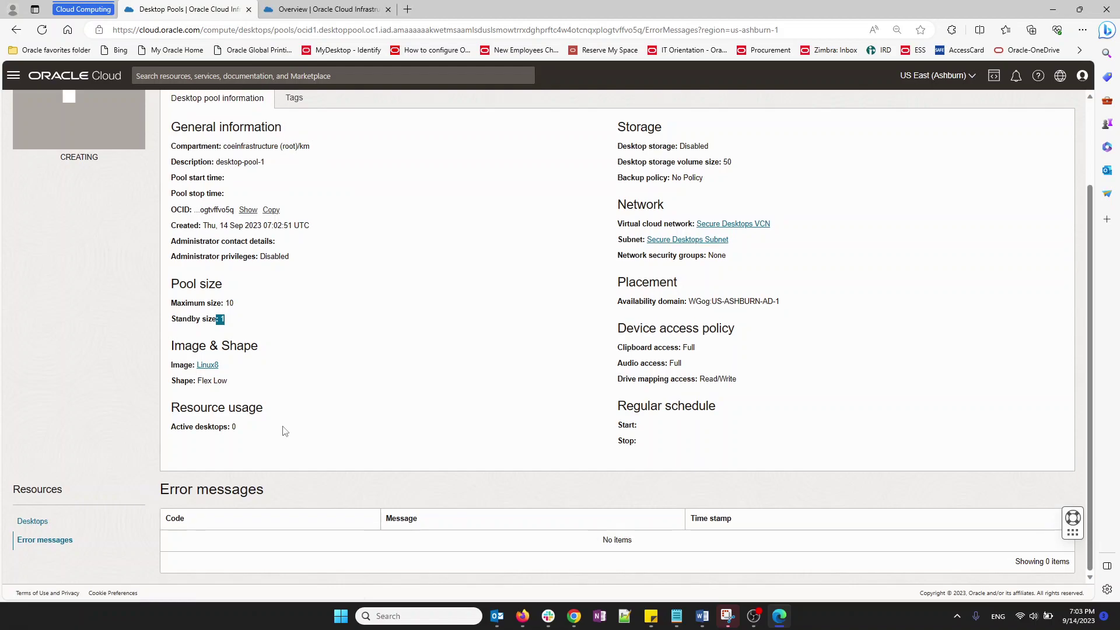
{"action": "scroll", "coordinate": [285, 430], "scroll_direction": "up", "scroll_amount": 2}
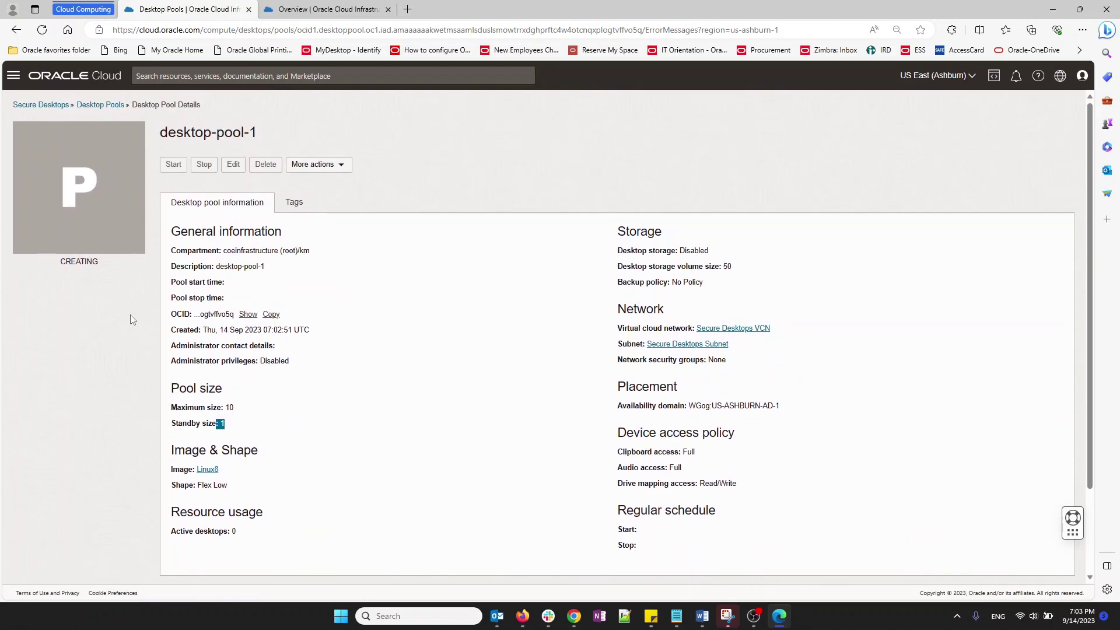
Step: Return to the desktop pools list, reopen desktop-pool-1, and check its desktops and lifecycle state
{"action": "left_click", "coordinate": [101, 105]}
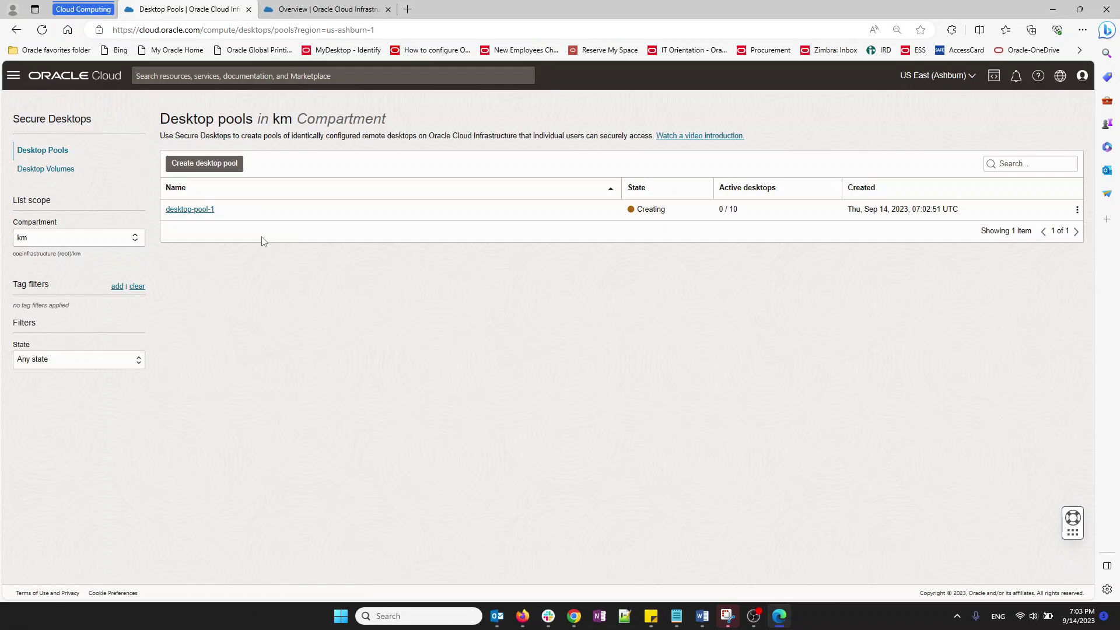
{"action": "left_click", "coordinate": [208, 210]}
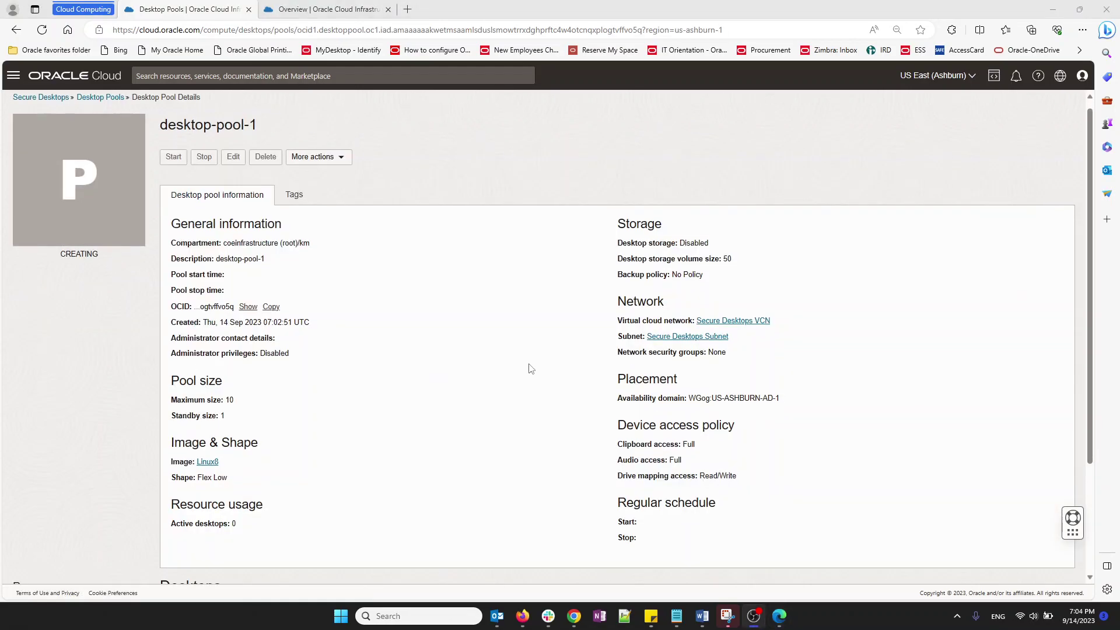
{"action": "left_click", "coordinate": [488, 413]}
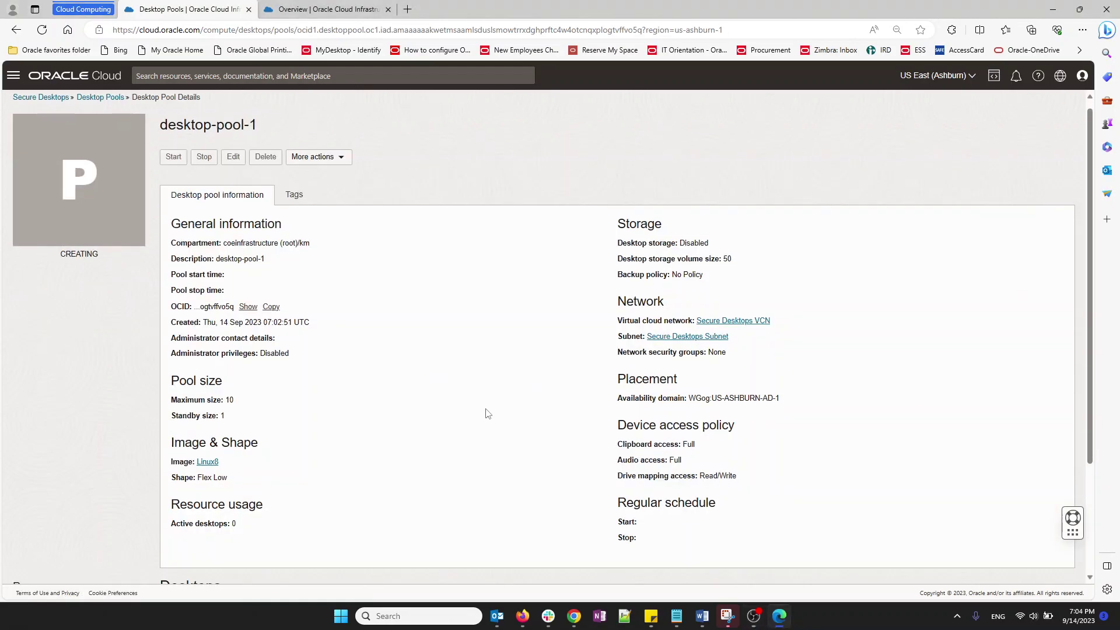
{"action": "scroll", "coordinate": [484, 415], "scroll_direction": "down", "scroll_amount": 3}
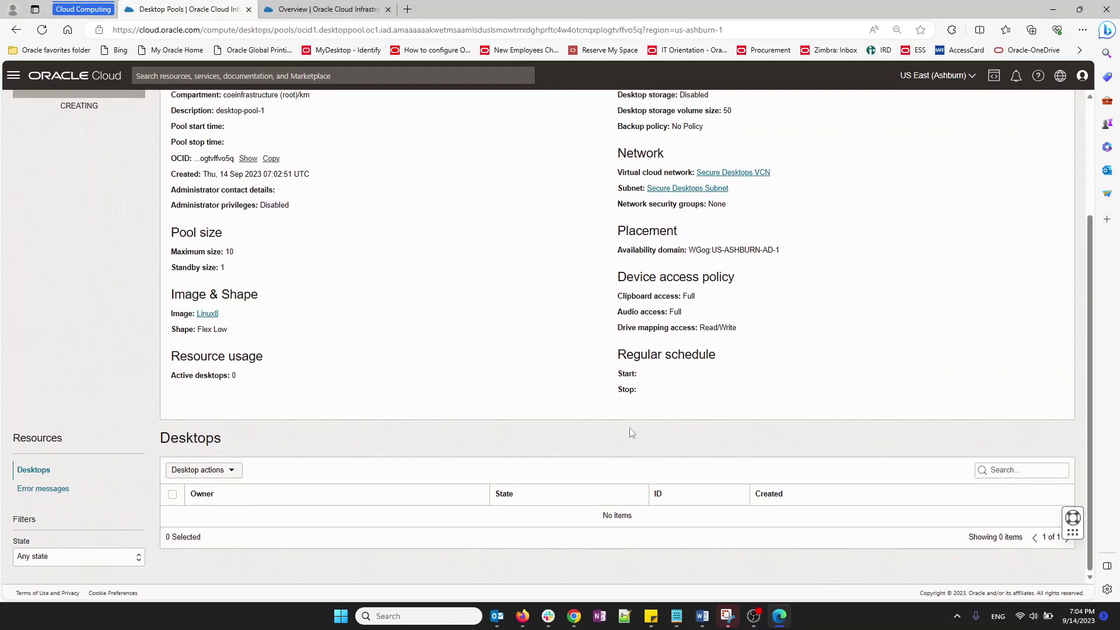
{"action": "scroll", "coordinate": [582, 413], "scroll_direction": "up", "scroll_amount": 3}
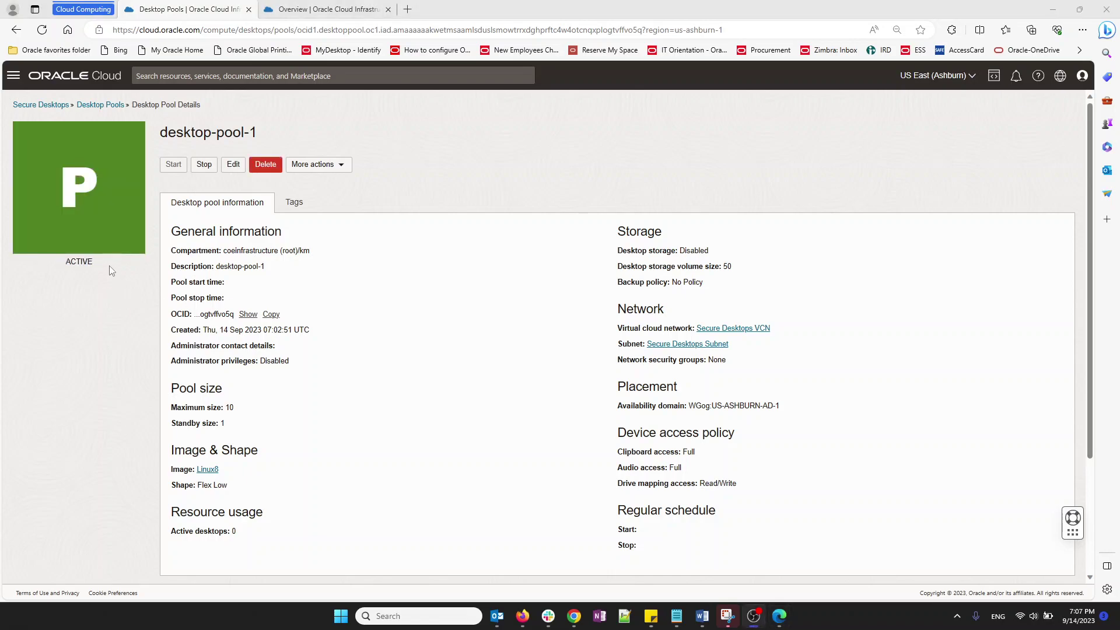
{"action": "left_click_drag", "start_coordinate": [109, 268], "coordinate": [66, 269]}
{"action": "left_click", "coordinate": [75, 390]}
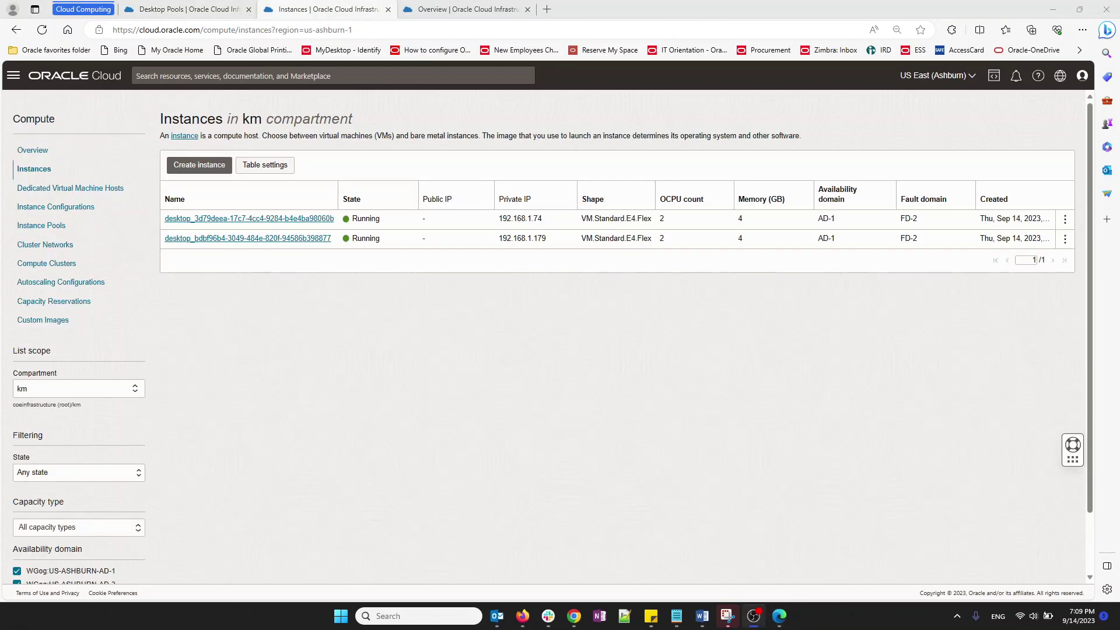
Step: Compare desktop-pool-1's standby size with the compute instances in the km compartment and their private IPs
{"action": "left_click", "coordinate": [126, 9]}
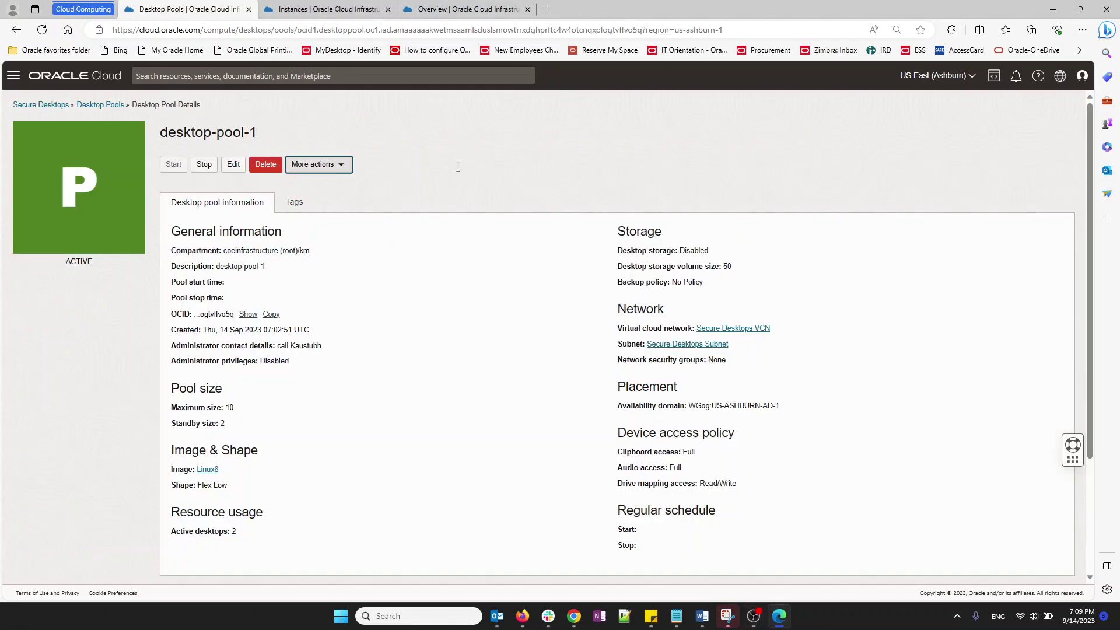
{"action": "scroll", "coordinate": [350, 350], "scroll_direction": "down", "scroll_amount": 1}
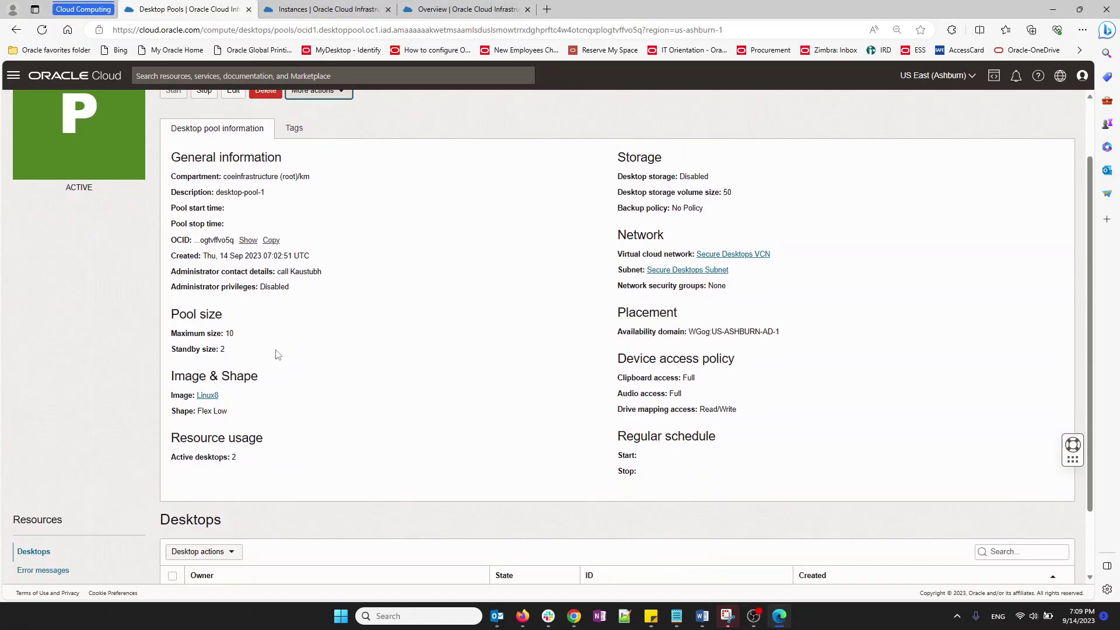
{"action": "left_click_drag", "start_coordinate": [232, 353], "coordinate": [191, 350]}
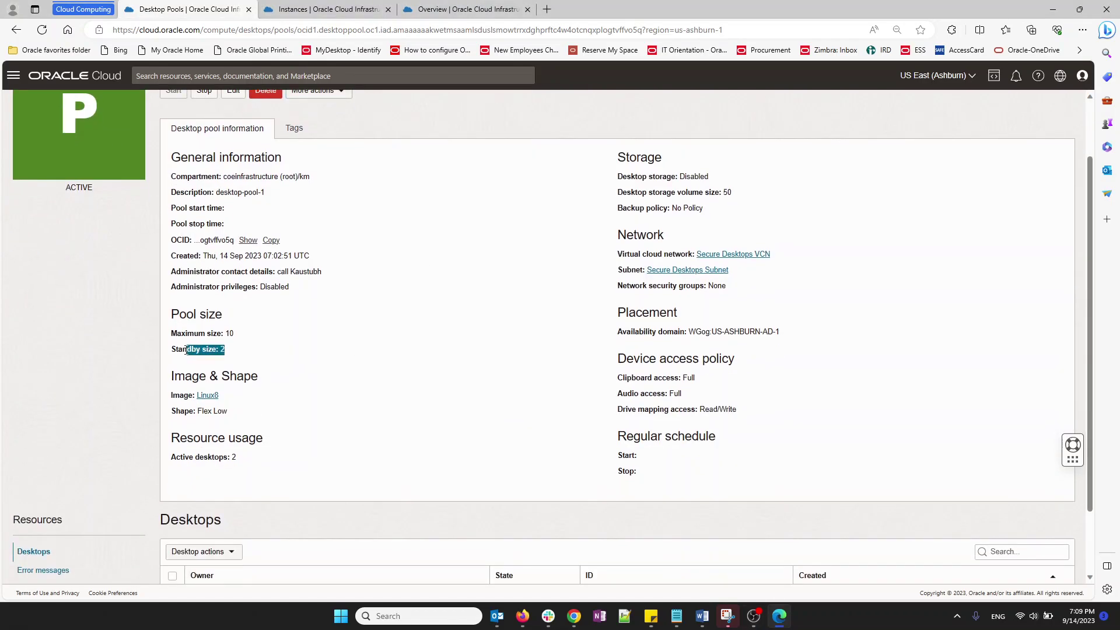
{"action": "left_click", "coordinate": [327, 10]}
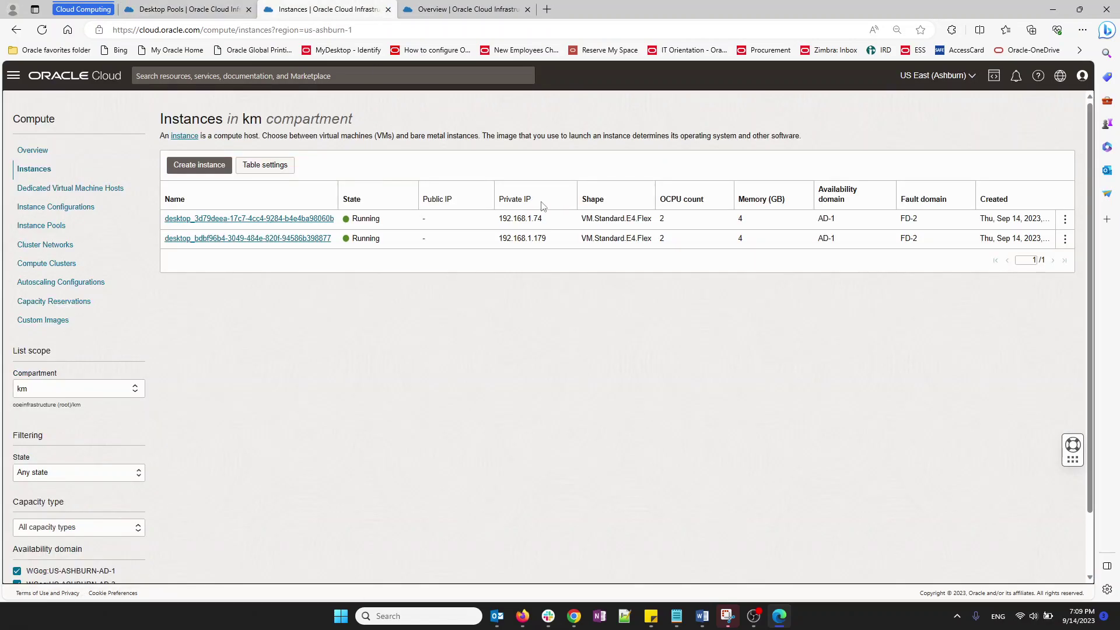
{"action": "mouse_move", "coordinate": [543, 220]}
{"action": "left_mouse_down"}
{"action": "mouse_move", "coordinate": [529, 220]}
{"action": "mouse_move", "coordinate": [532, 240]}
{"action": "left_mouse_up"}
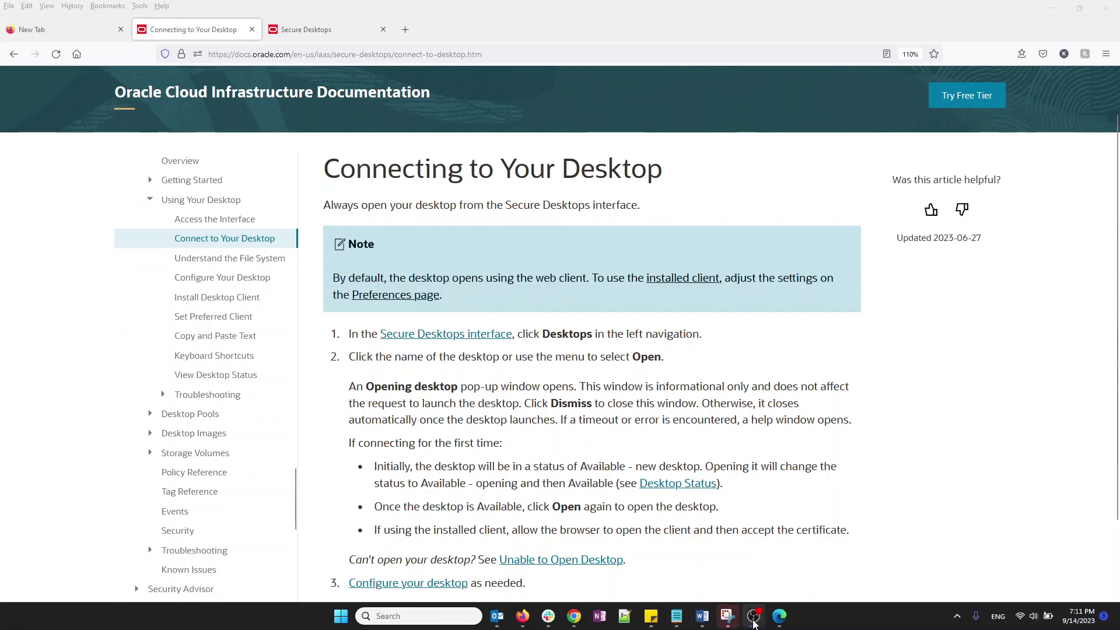
Step: Switch back to Microsoft Edge and review the details of desktop-pool-1
{"action": "left_click", "coordinate": [779, 616]}
{"action": "left_click", "coordinate": [320, 9]}
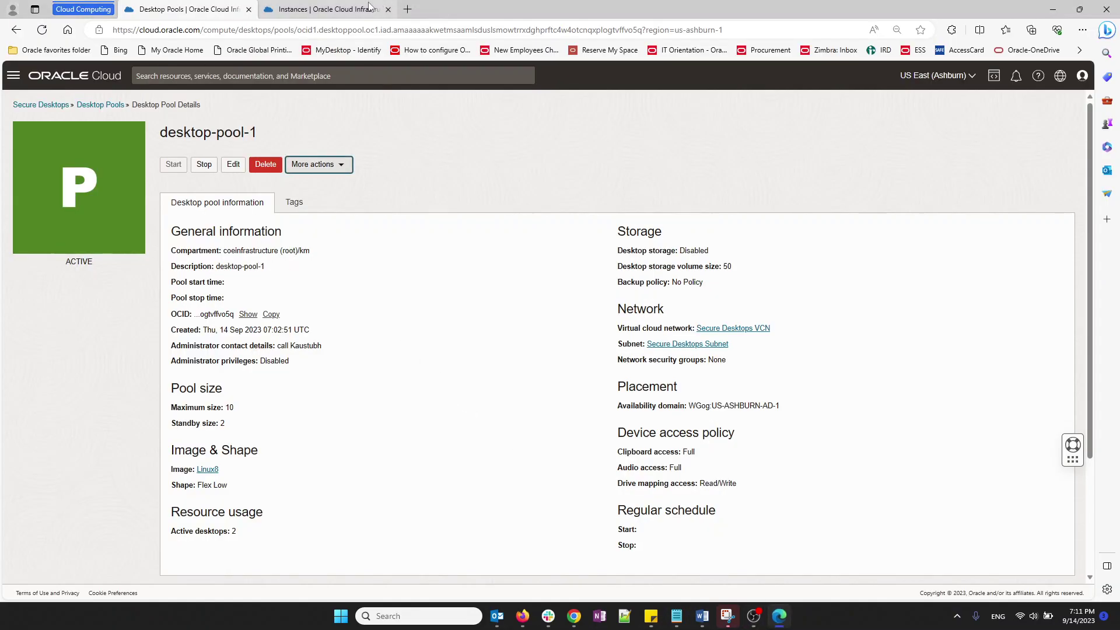
{"action": "left_click", "coordinate": [193, 9]}
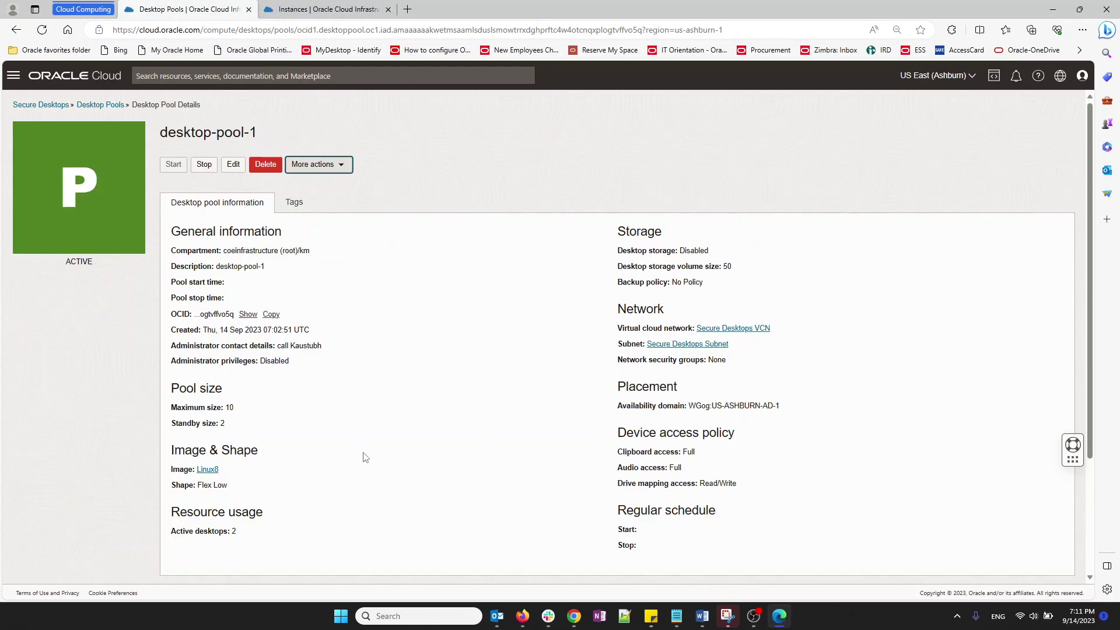
{"action": "scroll", "coordinate": [363, 457], "scroll_direction": "down", "scroll_amount": 3}
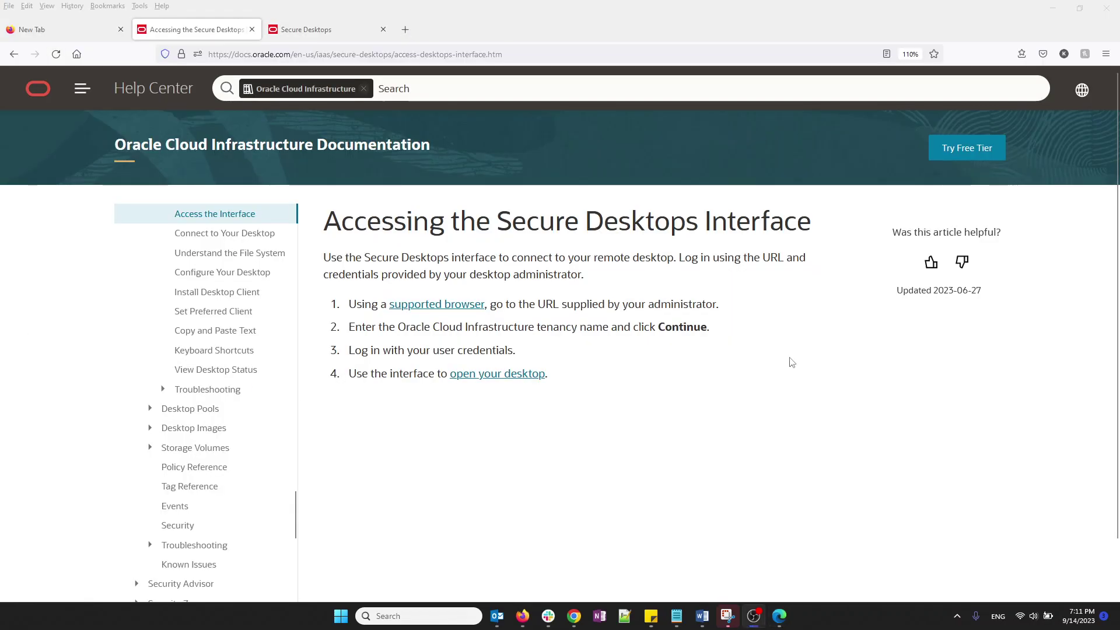
Step: In the Firefox documentation, read how to access the Secure Desktops interface, then the Connecting to Your Desktop page and its client note
{"action": "left_click_drag", "start_coordinate": [535, 304], "coordinate": [716, 308]}
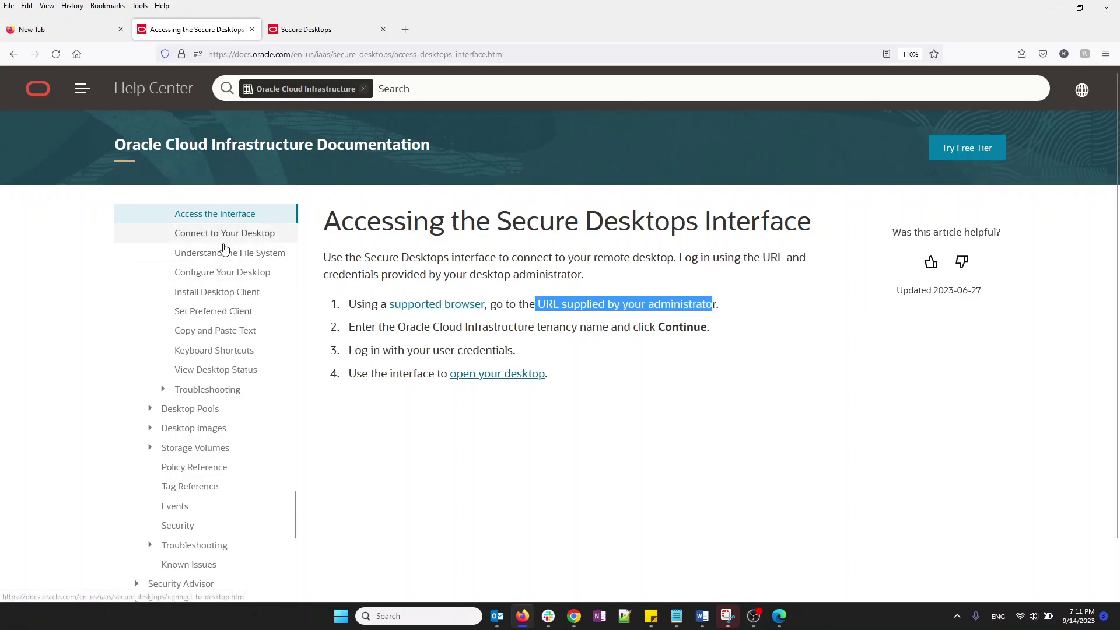
{"action": "left_click", "coordinate": [245, 235]}
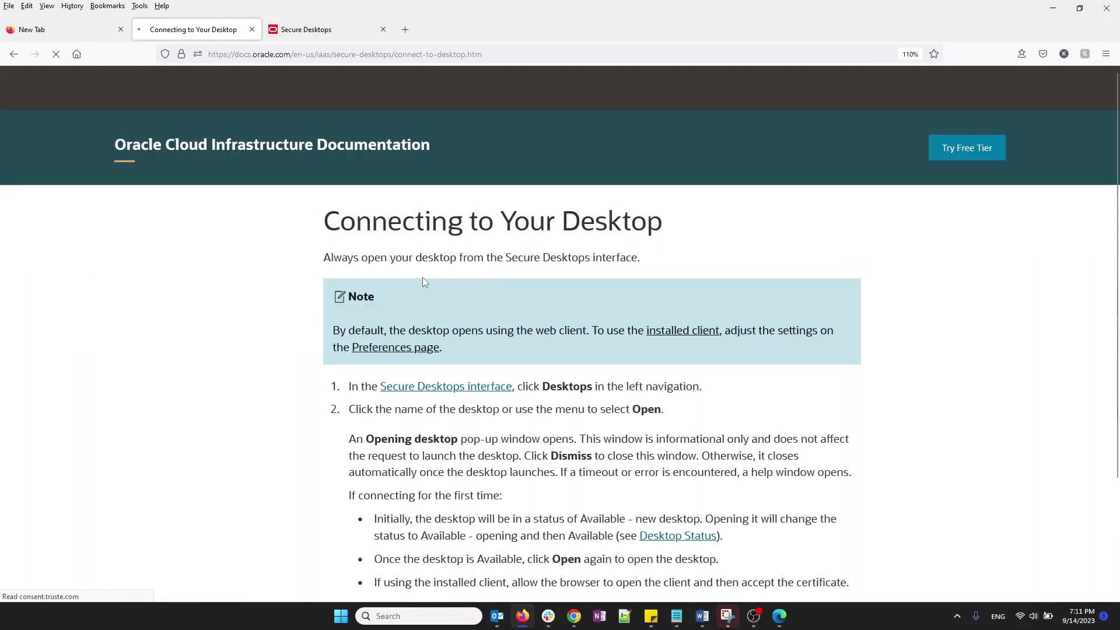
{"action": "scroll", "coordinate": [579, 355], "scroll_direction": "down", "scroll_amount": 1}
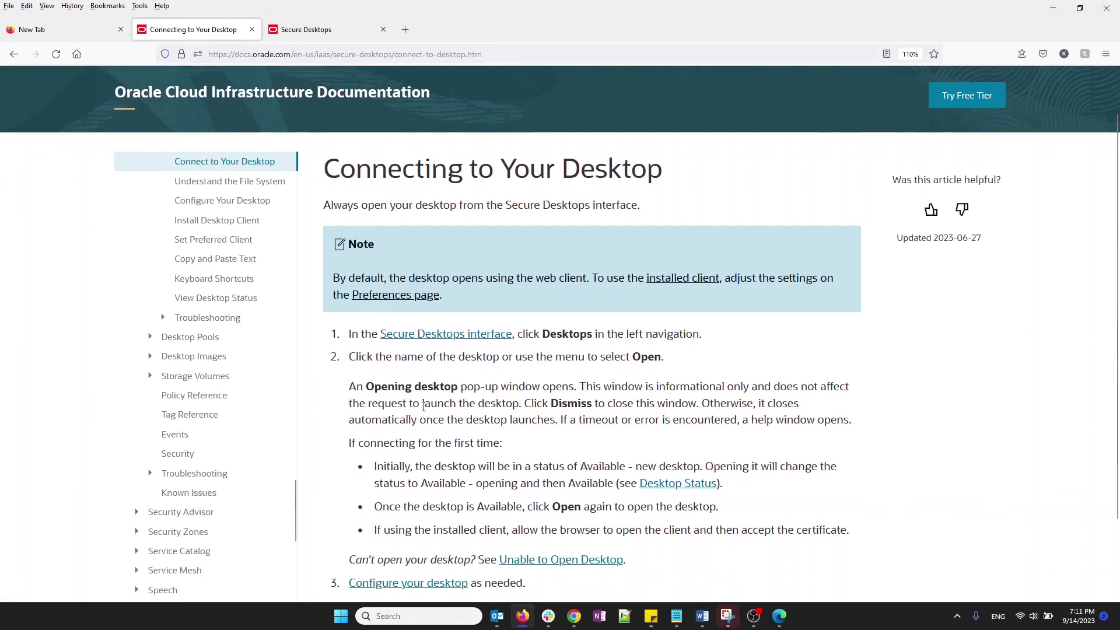
{"action": "left_click_drag", "start_coordinate": [570, 337], "coordinate": [646, 335]}
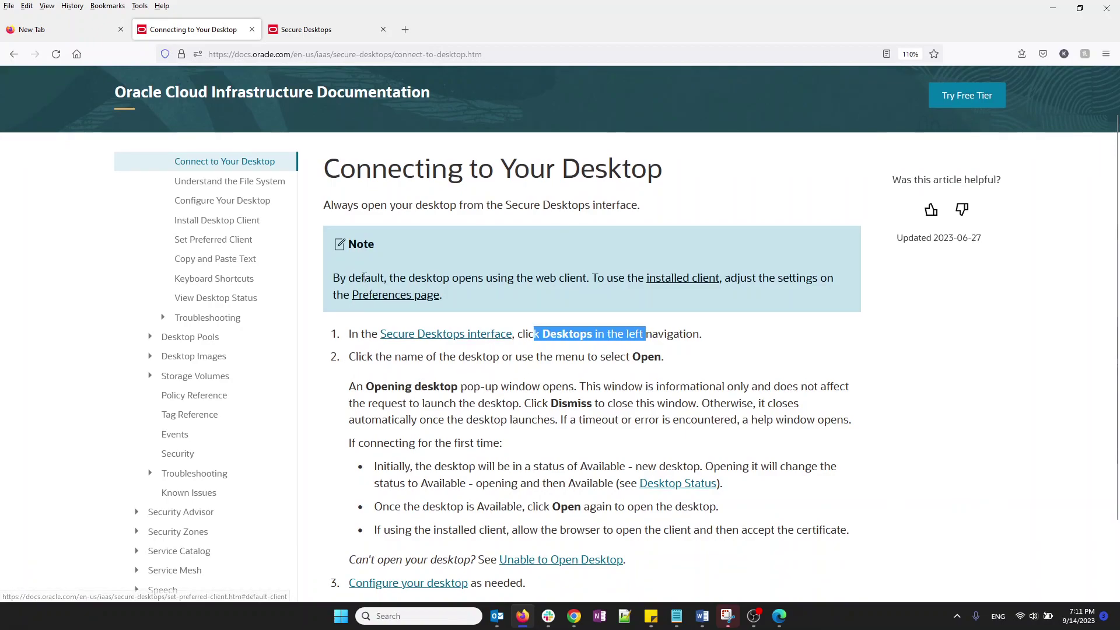
{"action": "left_click_drag", "start_coordinate": [363, 279], "coordinate": [651, 279]}
{"action": "left_click", "coordinate": [652, 302]}
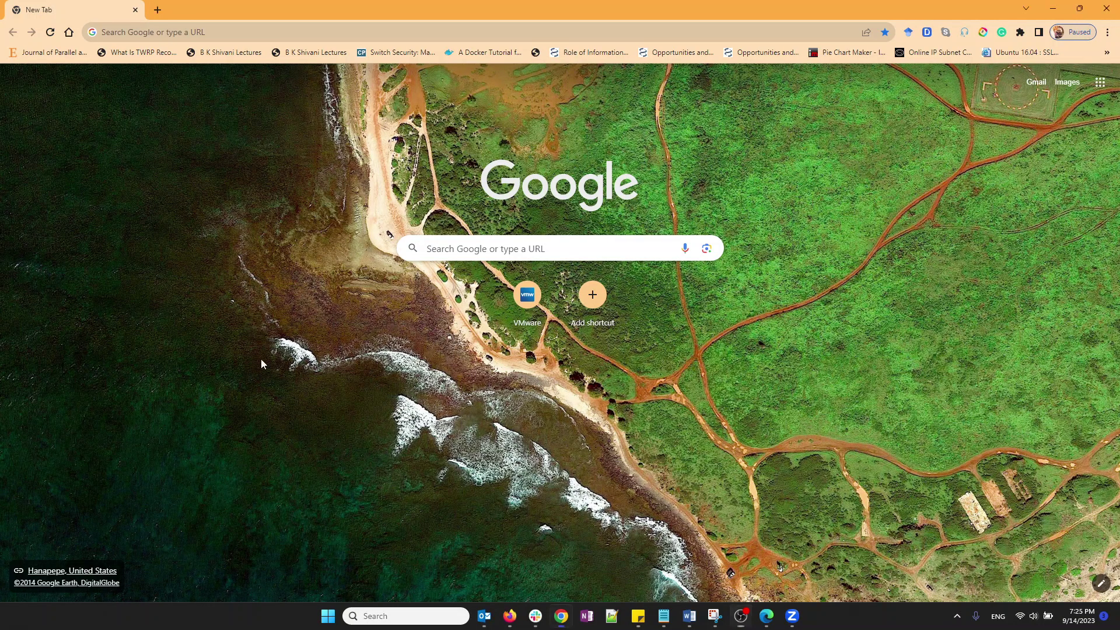
{"action": "key", "text": "ctrl+l"}
{"action": "type", "text": "https://published.desktops.us-ashburn-1.oci.oraclecloud.com/client"}
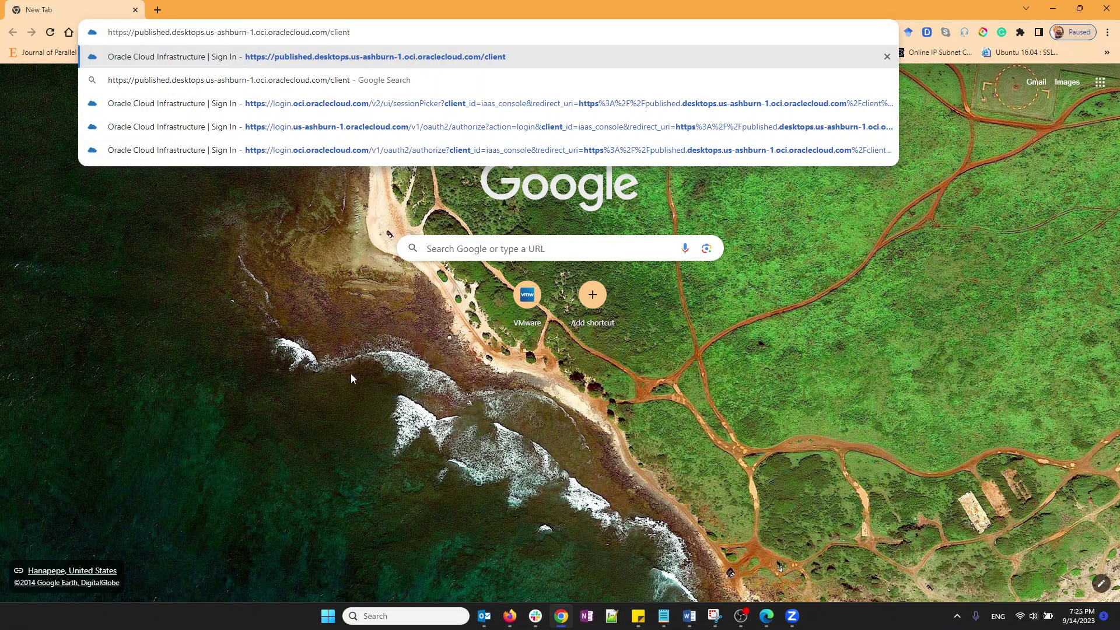
{"action": "left_click", "coordinate": [511, 619]}
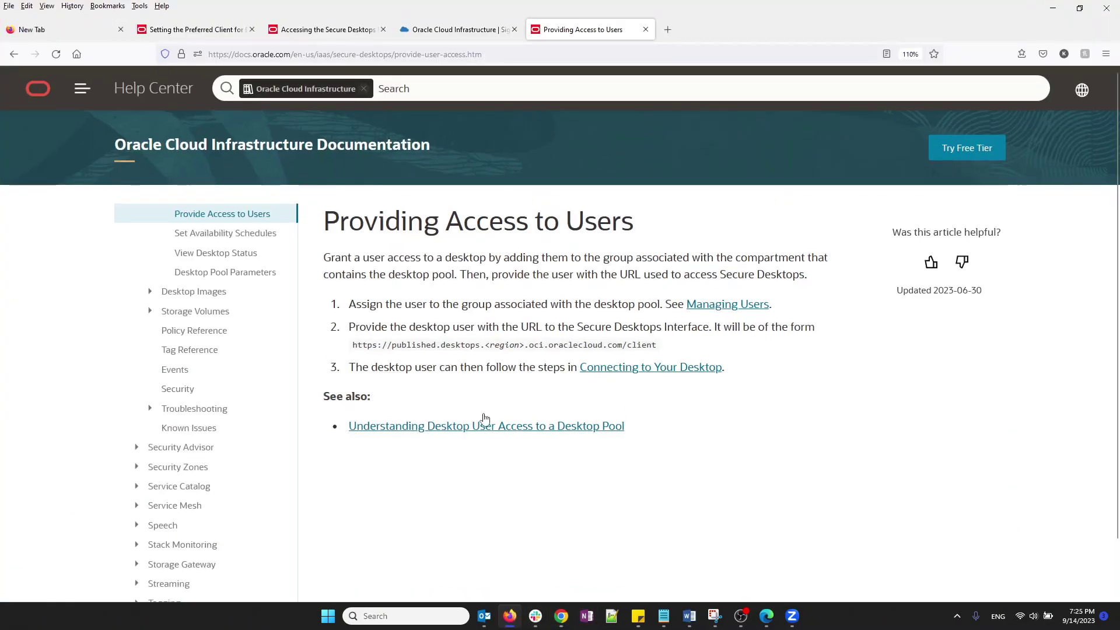
{"action": "left_click_drag", "start_coordinate": [611, 224], "coordinate": [379, 223]}
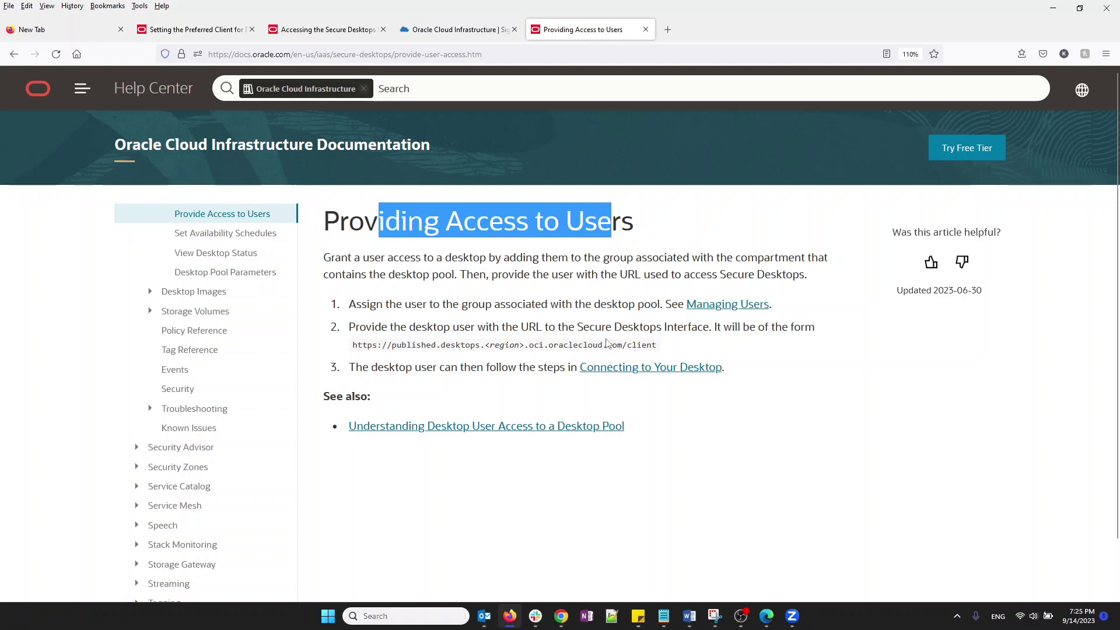
{"action": "left_click_drag", "start_coordinate": [658, 345], "coordinate": [390, 350]}
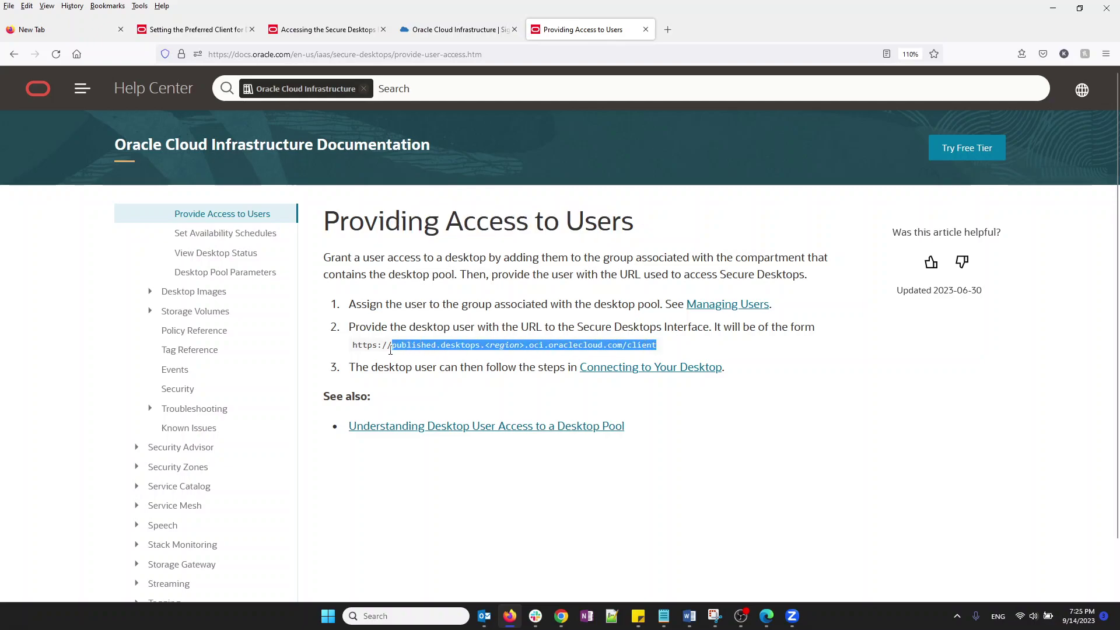
{"action": "left_click", "coordinate": [527, 354]}
{"action": "left_click_drag", "start_coordinate": [525, 347], "coordinate": [491, 348]}
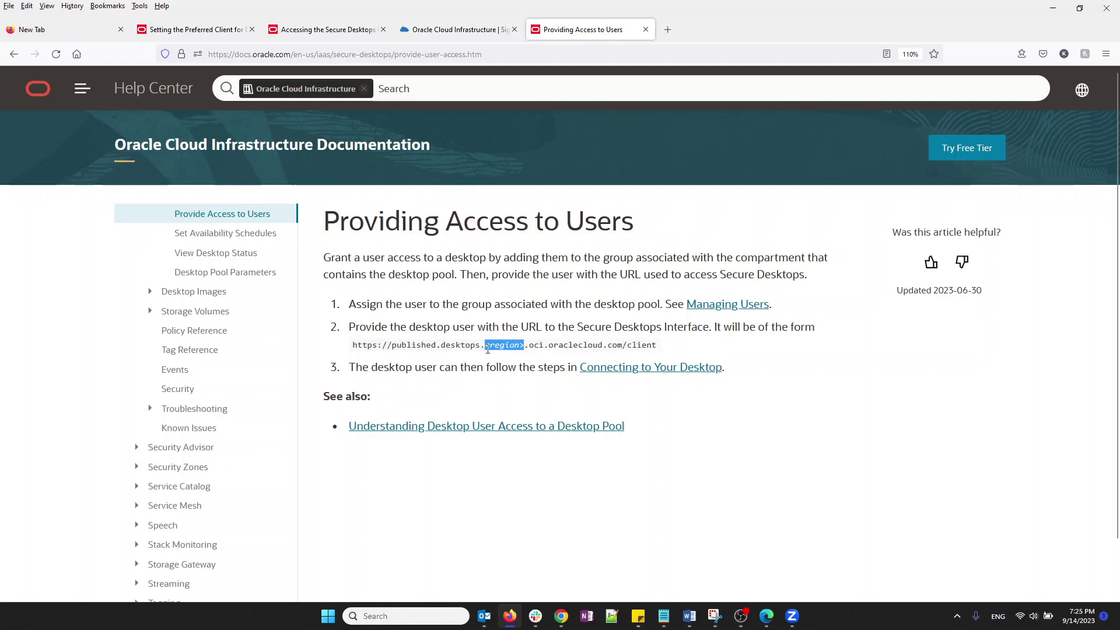
Step: Load the entered client URL in Chrome and sign in with the account of the active session
{"action": "key", "text": "alt+Tab"}
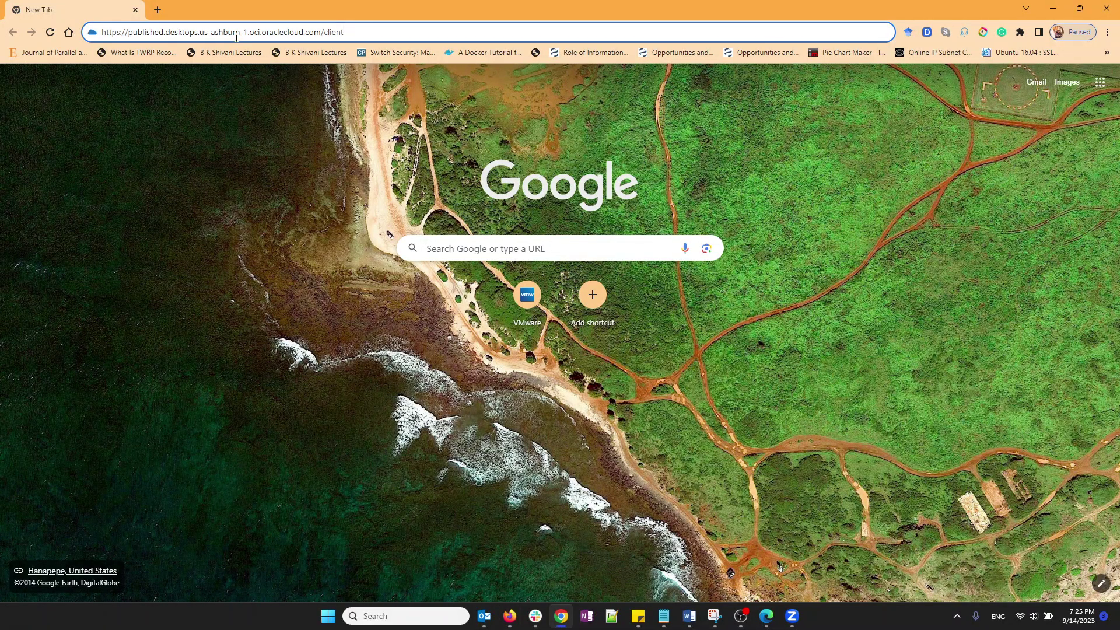
{"action": "key", "text": "Return"}
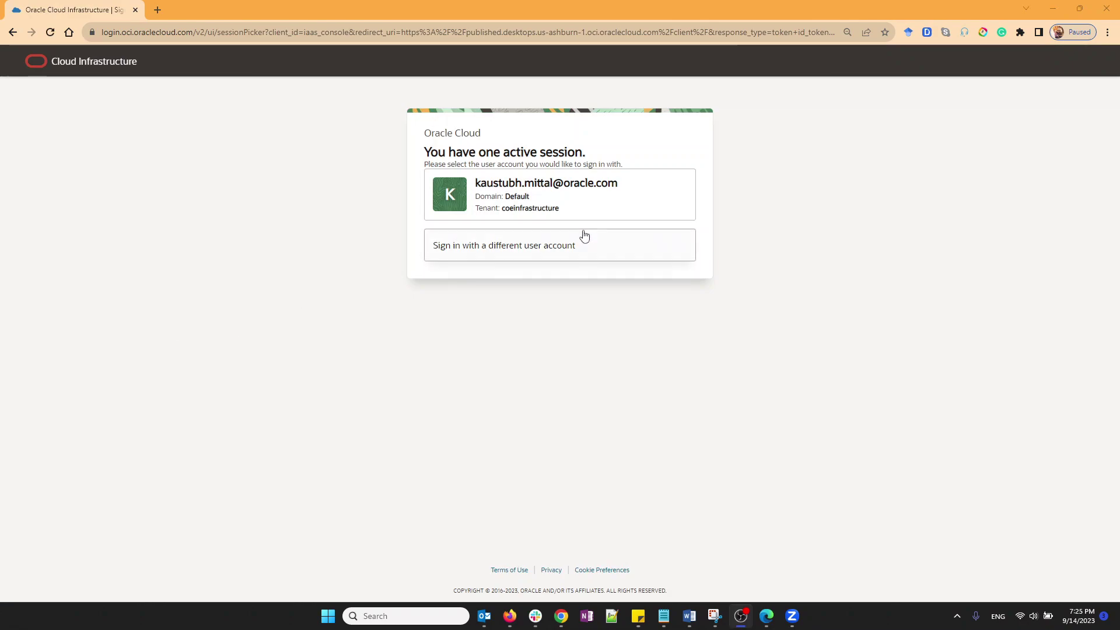
{"action": "left_click", "coordinate": [549, 203]}
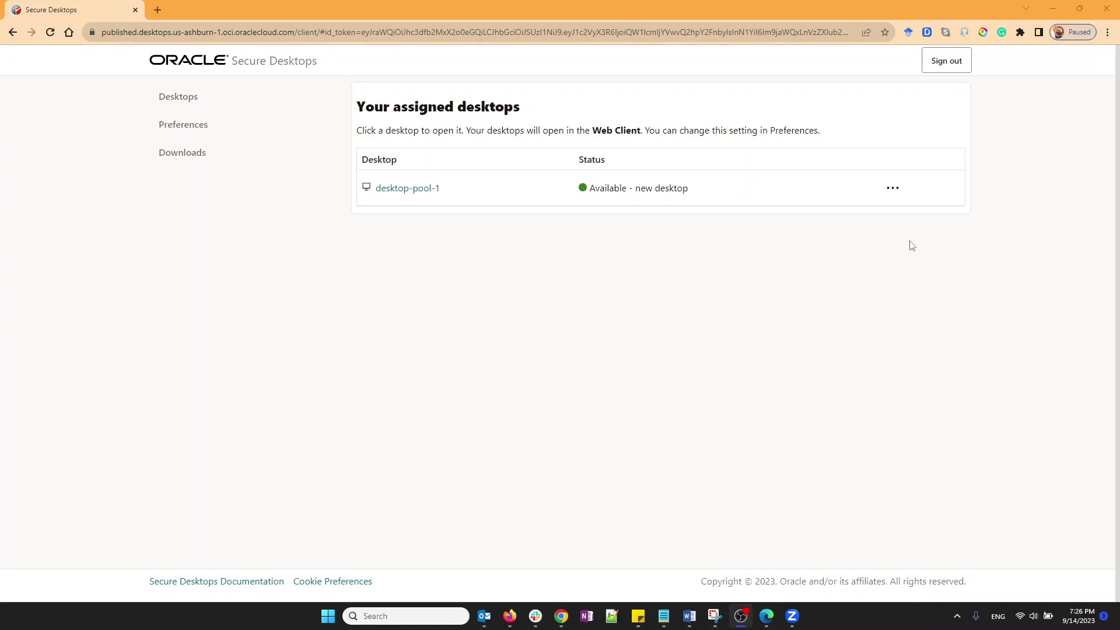
Step: Check the available actions for the assigned desktop-pool-1 desktop and open the client downloads page
{"action": "left_click", "coordinate": [892, 190]}
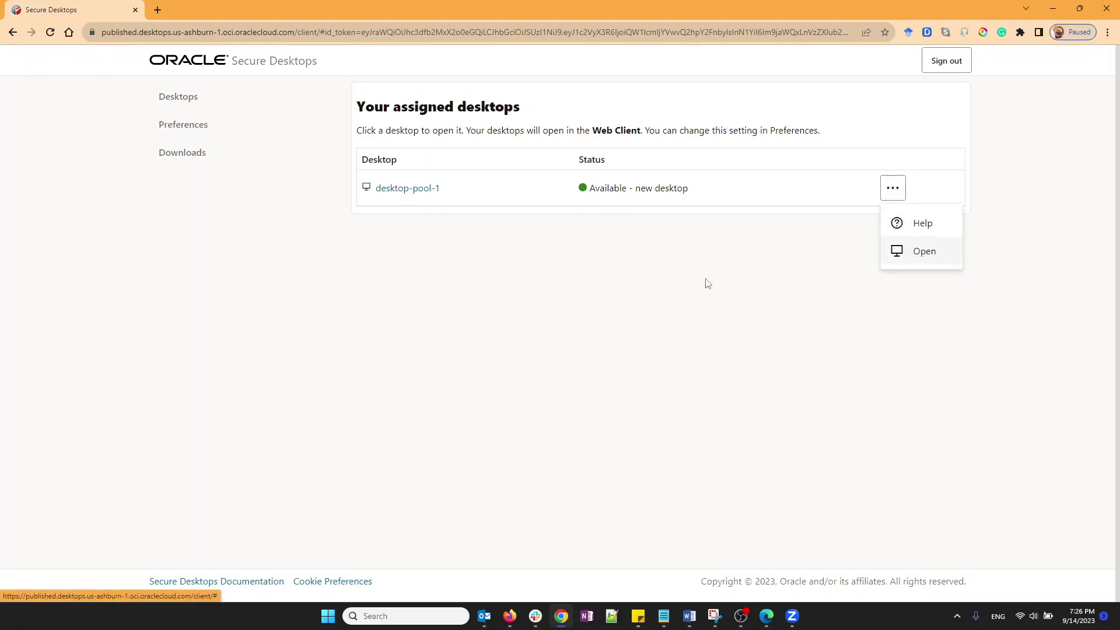
{"action": "left_click", "coordinate": [198, 154]}
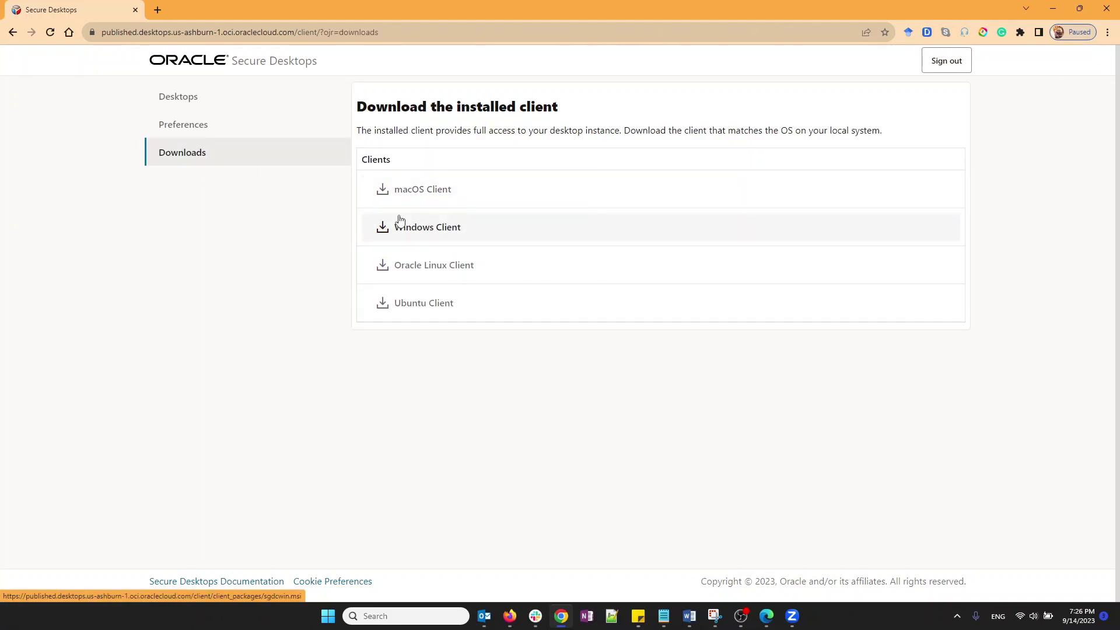
Step: Download the Windows Client installer and launch the downloaded sgdcwin.msi file
{"action": "left_click", "coordinate": [431, 232]}
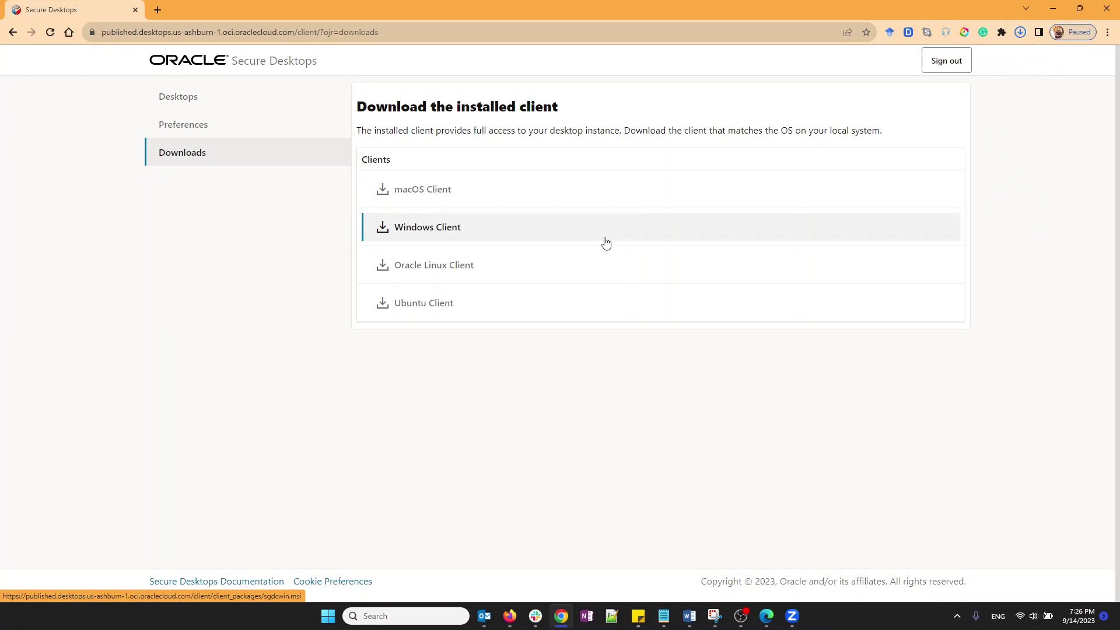
{"action": "left_click", "coordinate": [1021, 33]}
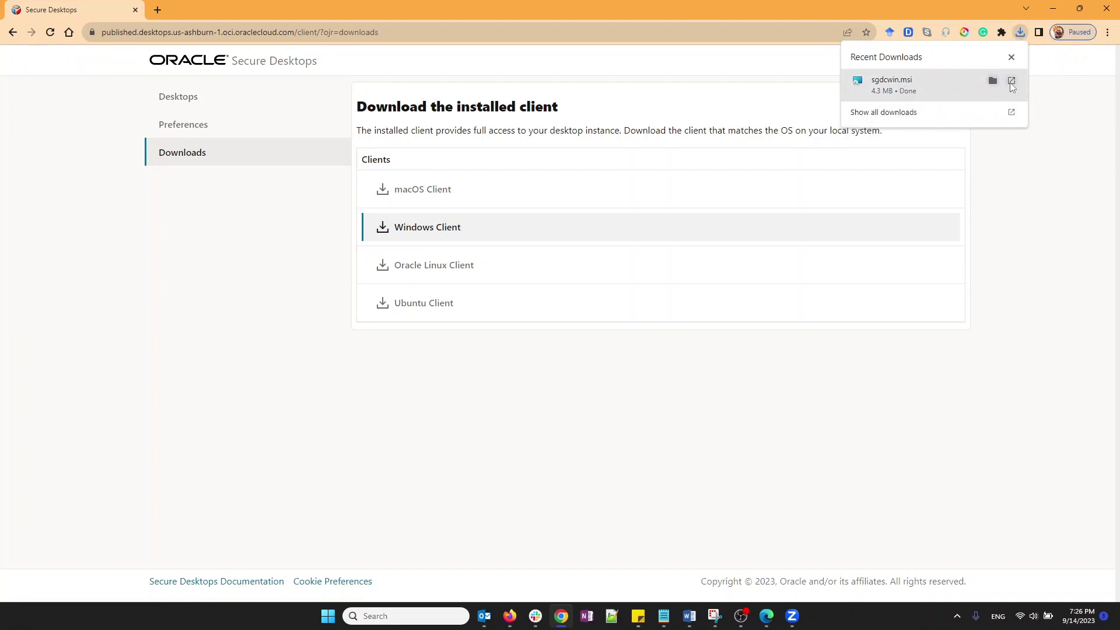
{"action": "left_click", "coordinate": [1012, 81]}
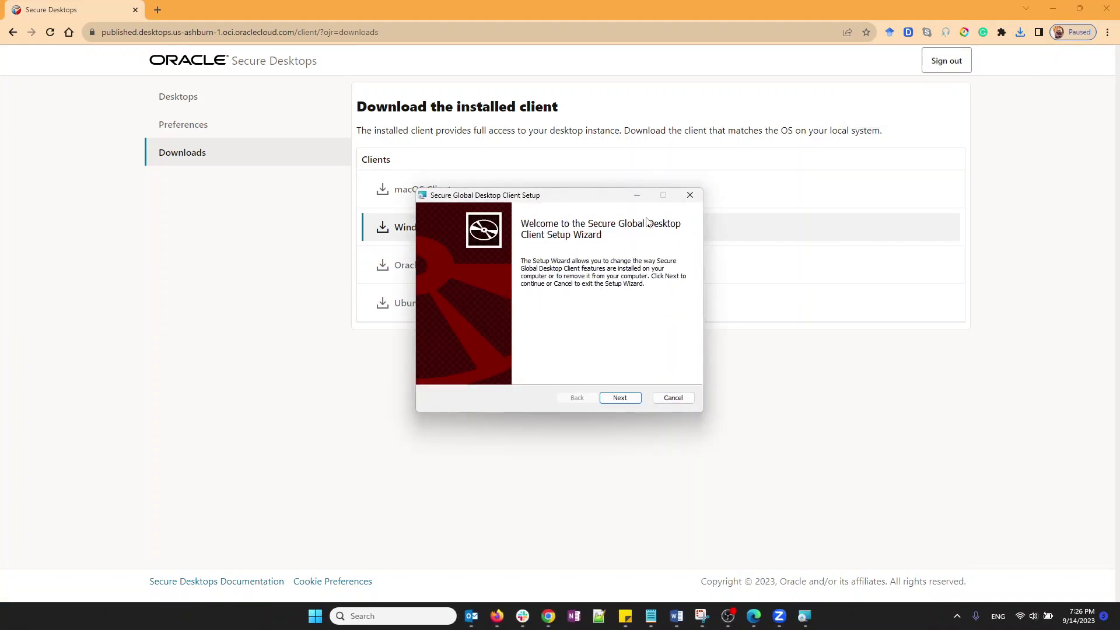
Step: Repair the Secure Global Desktop Client installation with the setup wizard and finish the wizard
{"action": "left_click", "coordinate": [627, 398]}
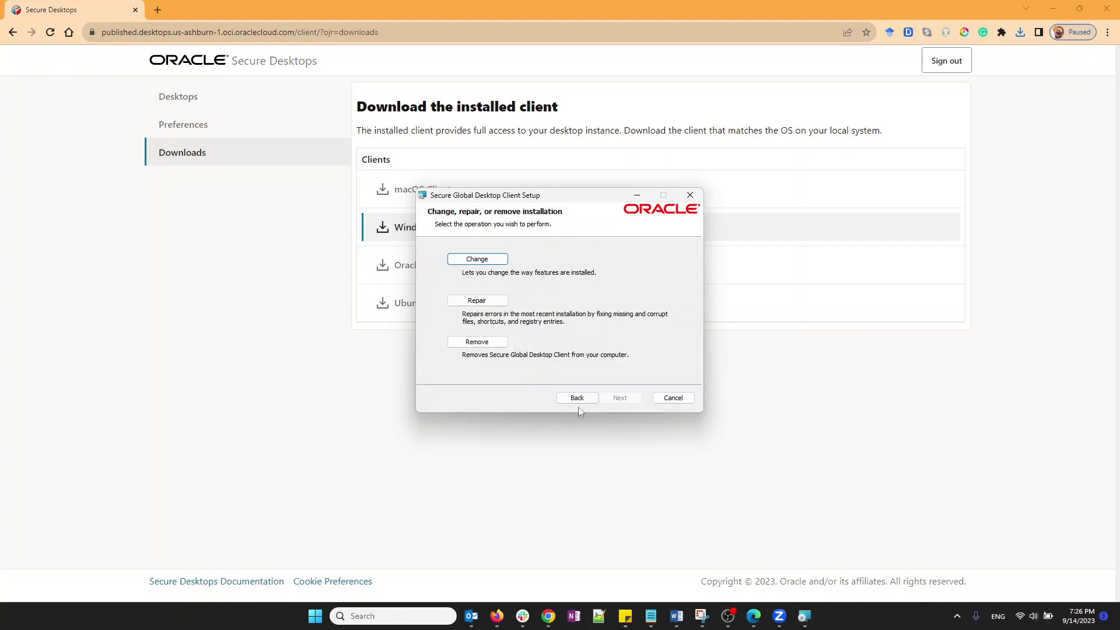
{"action": "left_click", "coordinate": [490, 303]}
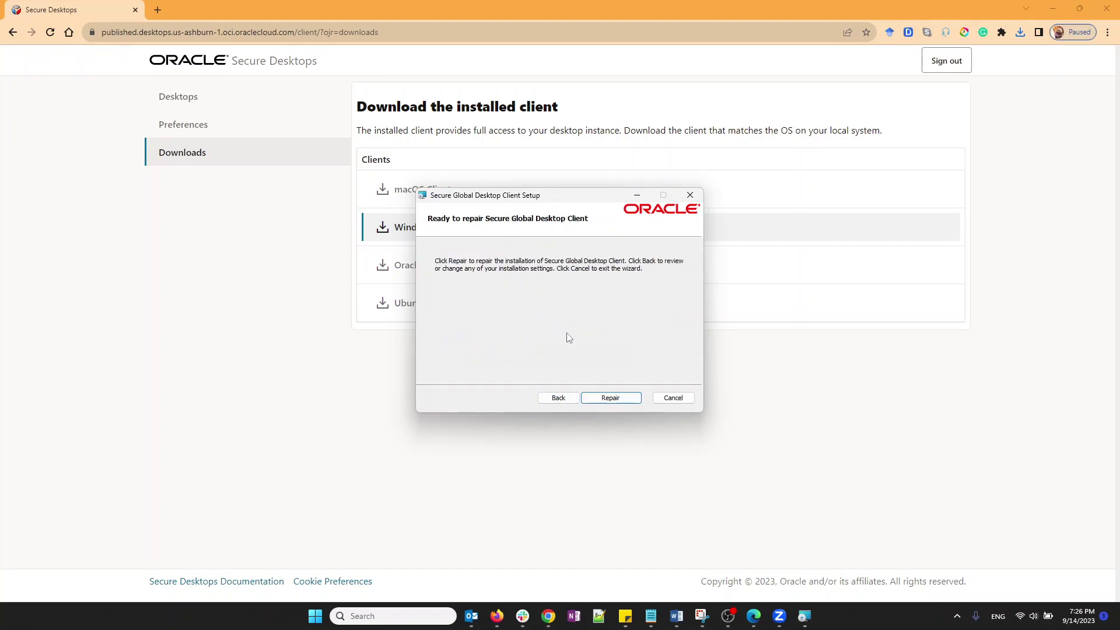
{"action": "left_click", "coordinate": [629, 399]}
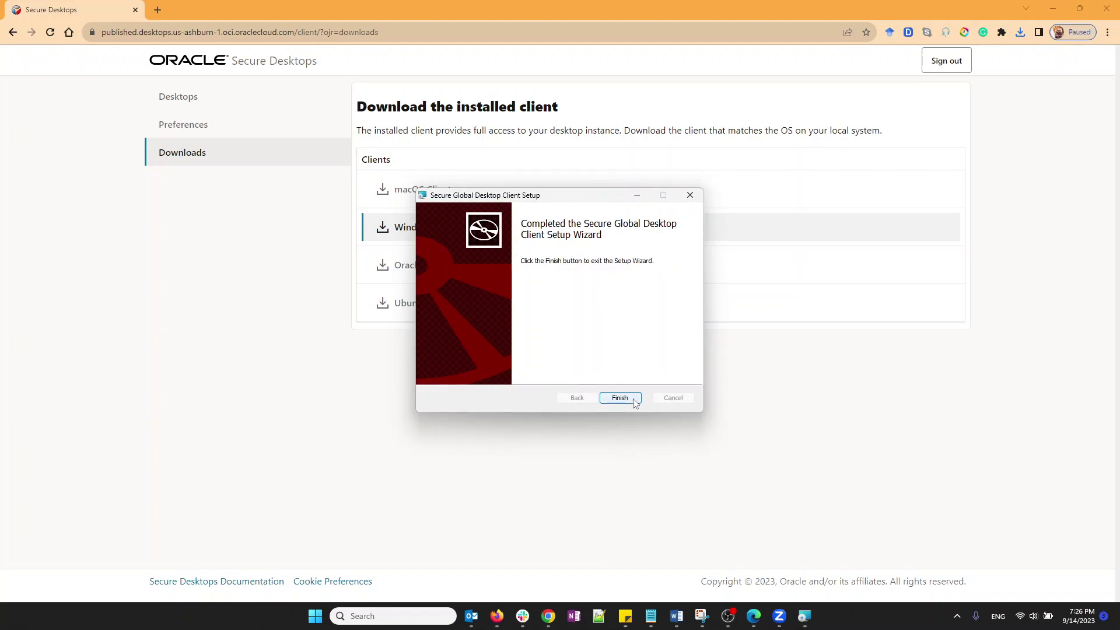
{"action": "left_click", "coordinate": [635, 404]}
Step: Search Windows for "client" and launch the Oracle Secure Global Desktop Client
{"action": "key", "text": "super"}
{"action": "key", "text": "Escape"}
{"action": "key", "text": "super"}
{"action": "type", "text": "client"}
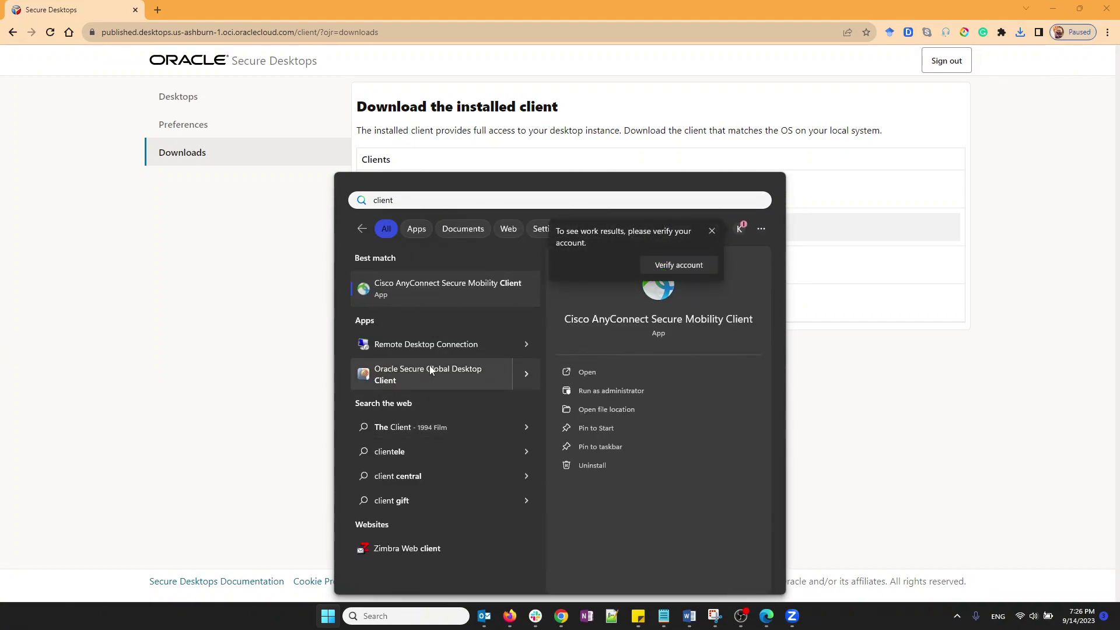
{"action": "left_click", "coordinate": [485, 377]}
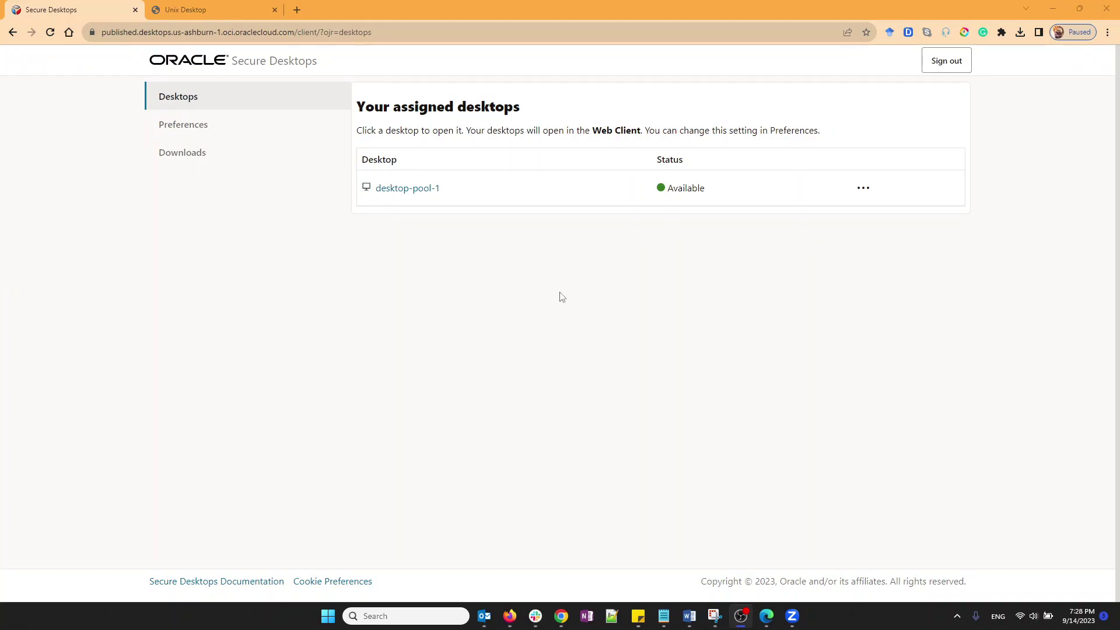
Step: Check the available actions for desktop-pool-1 in Chrome and switch to its Unix Desktop web client session
{"action": "left_click", "coordinate": [864, 187]}
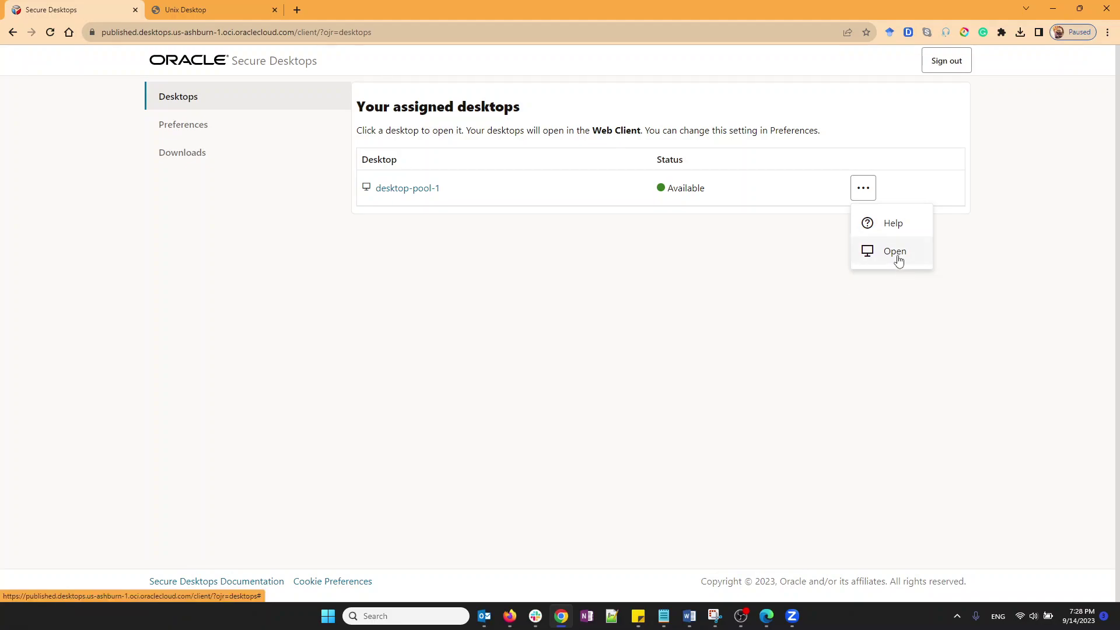
{"action": "left_click", "coordinate": [224, 14]}
{"action": "left_click", "coordinate": [223, 13]}
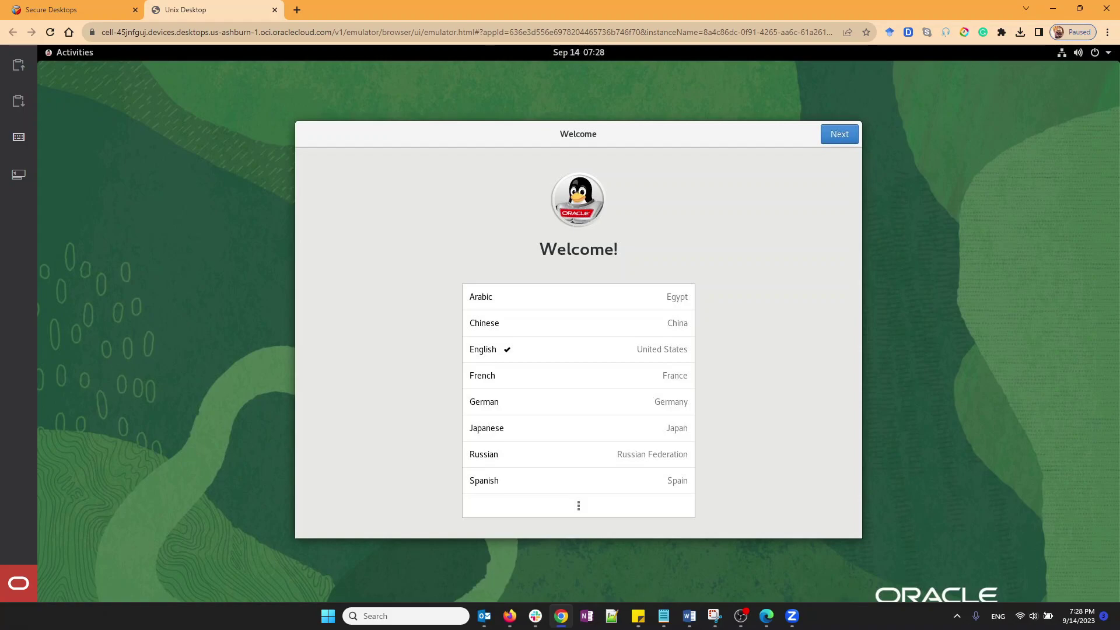
Step: Go through the Linux initial setup with English, the English (US) keyboard and Location Services on, skipping online accounts
{"action": "left_click", "coordinate": [840, 141]}
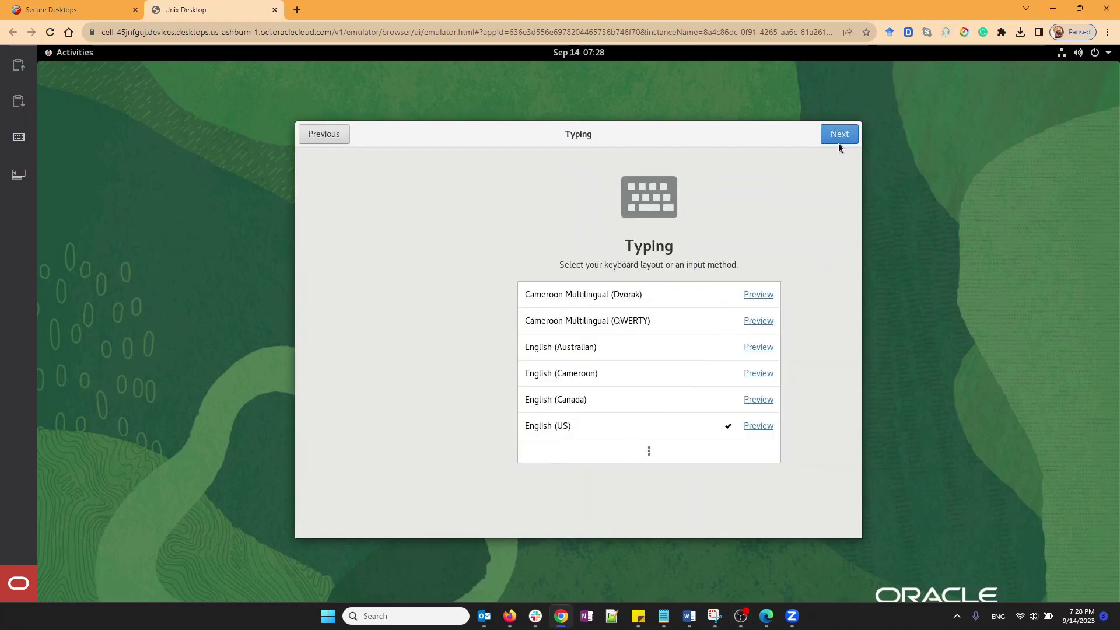
{"action": "left_click", "coordinate": [839, 135]}
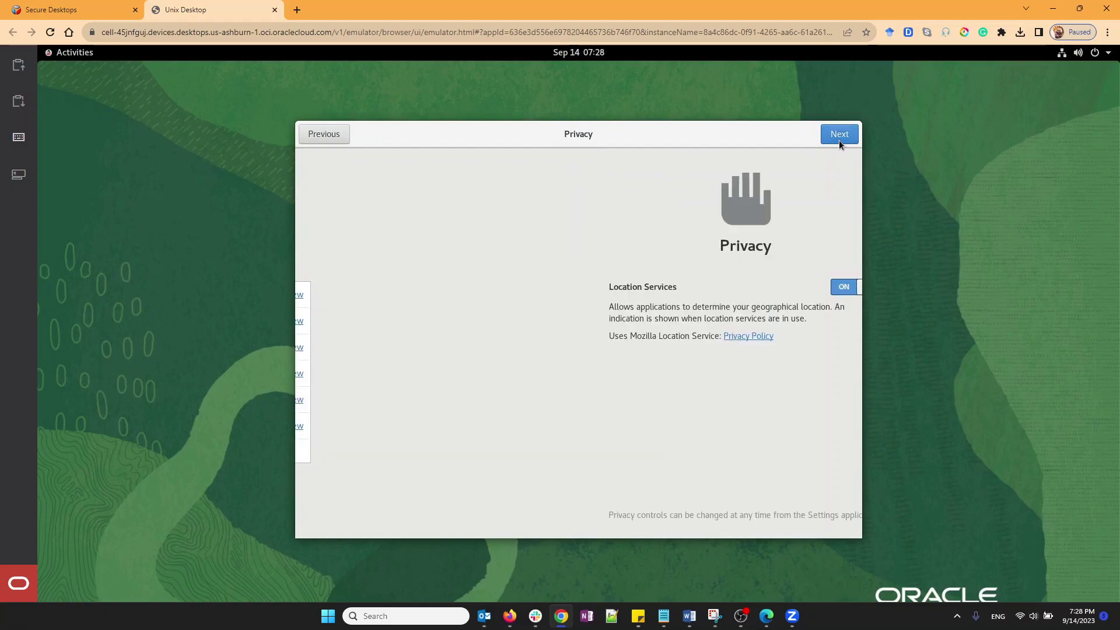
{"action": "left_click", "coordinate": [839, 135]}
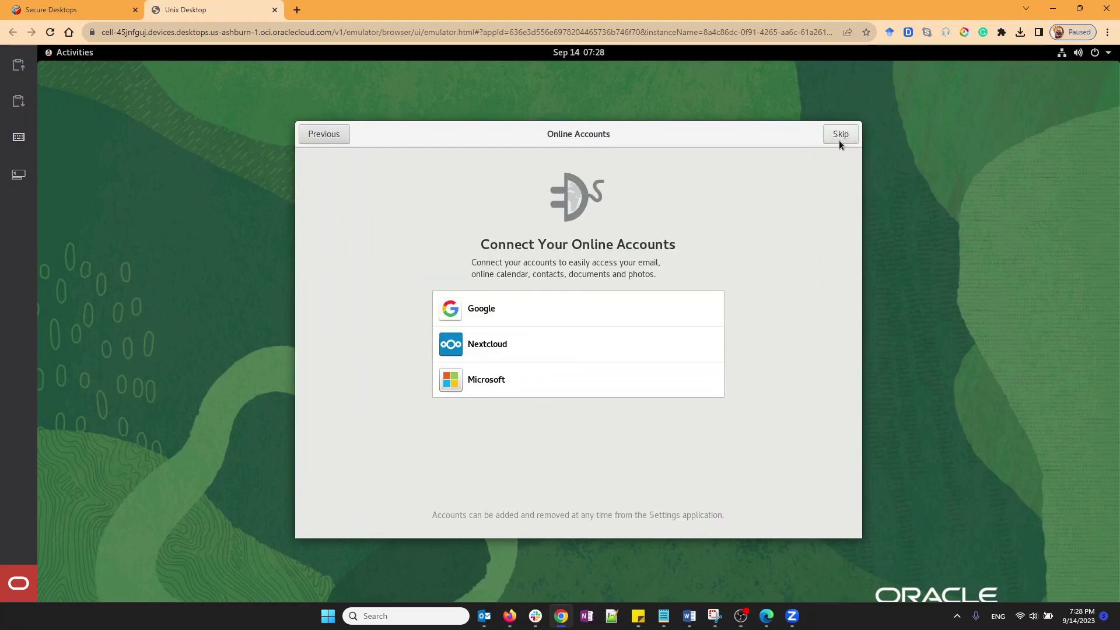
{"action": "left_click", "coordinate": [839, 140]}
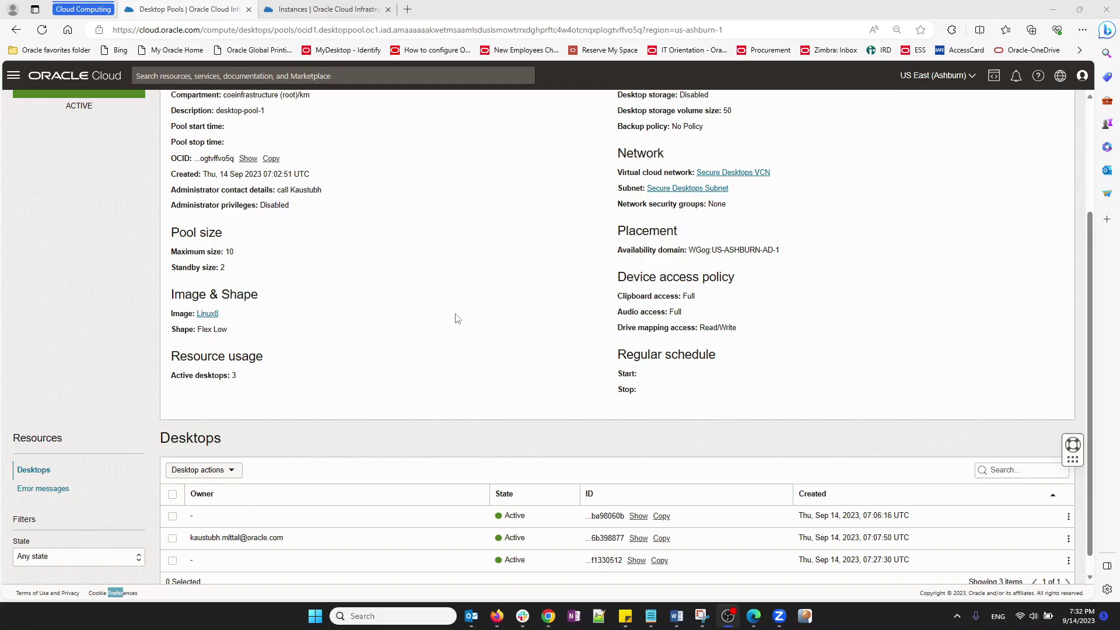
Step: Examine the pool's standby size and its desktops' states and owners in Edge, comparing them with the connected desktop session in Chrome
{"action": "left_click_drag", "start_coordinate": [227, 269], "coordinate": [196, 269]}
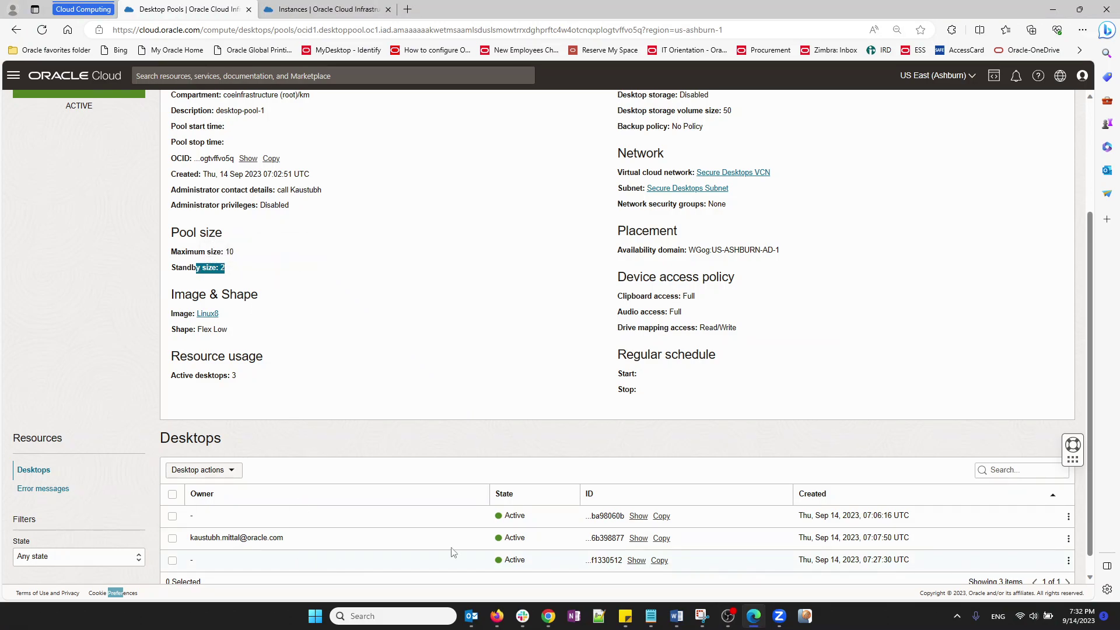
{"action": "left_click_drag", "start_coordinate": [527, 560], "coordinate": [511, 560]}
{"action": "left_click_drag", "start_coordinate": [526, 518], "coordinate": [500, 519]}
{"action": "left_click_drag", "start_coordinate": [284, 538], "coordinate": [230, 535]}
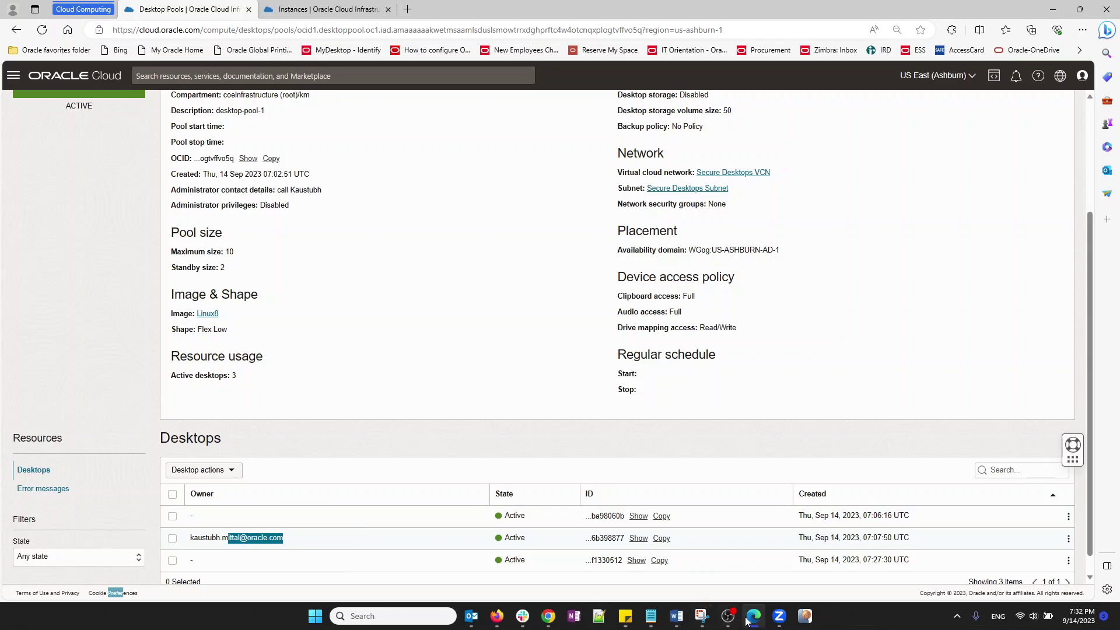
{"action": "left_click", "coordinate": [554, 623]}
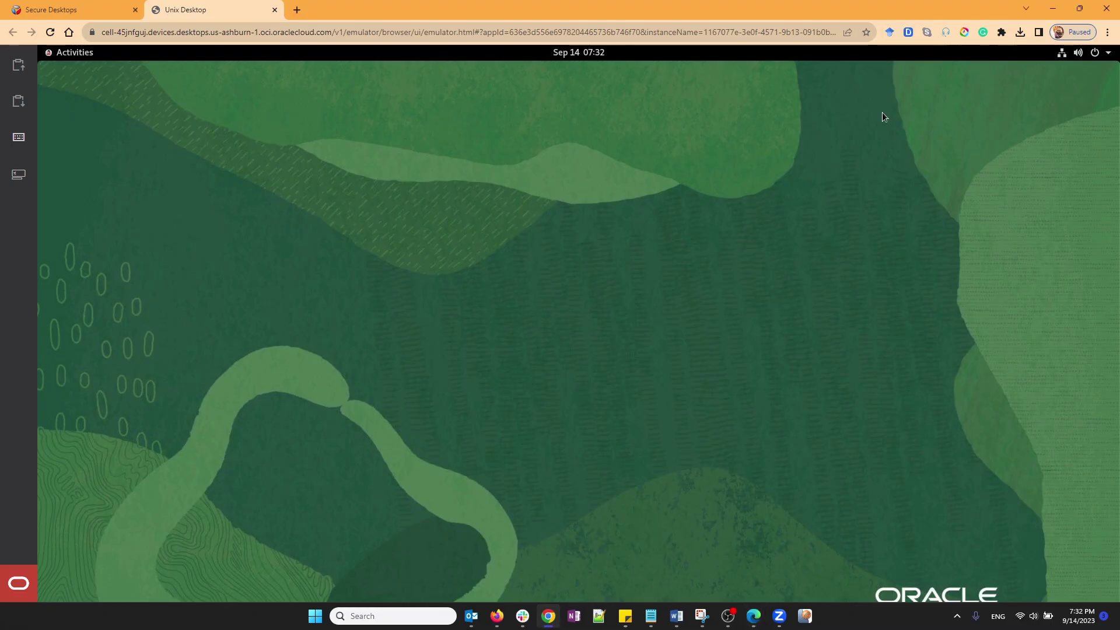
{"action": "left_click", "coordinate": [754, 616]}
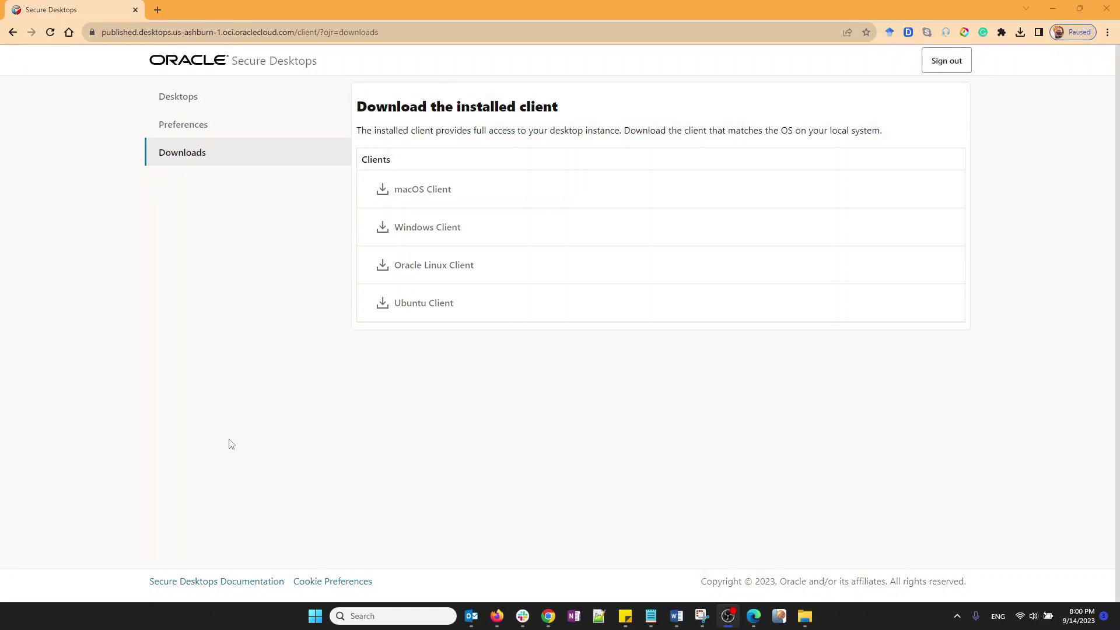
Step: Read the preferred client settings in Secure Desktops, including the download requirement for the Installed Client option
{"action": "left_click", "coordinate": [215, 135]}
{"action": "left_click_drag", "start_coordinate": [714, 130], "coordinate": [546, 130]}
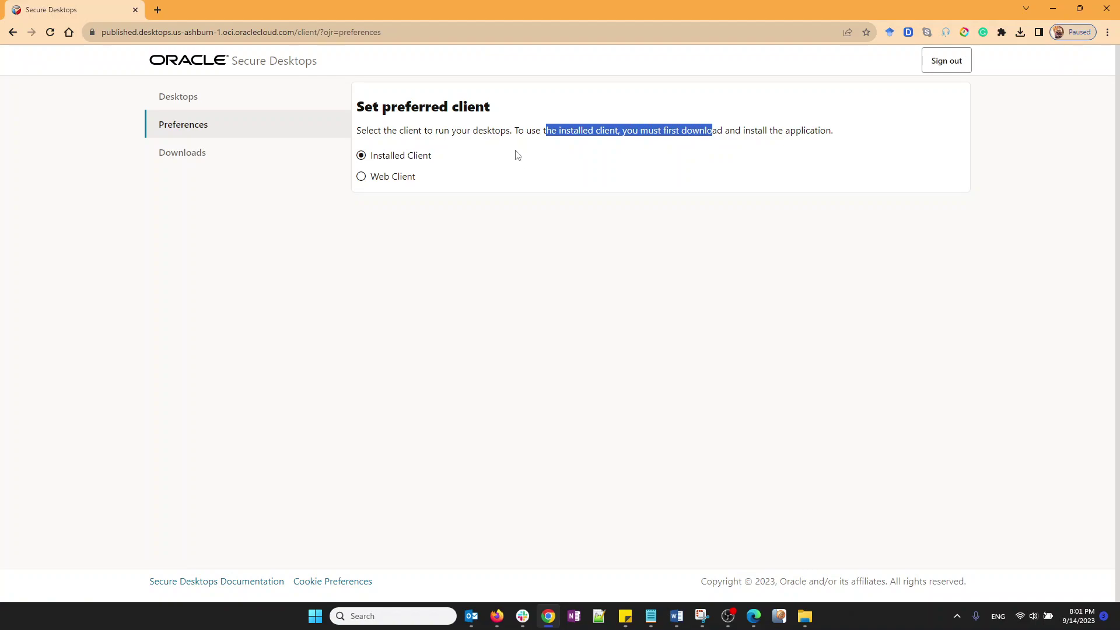
{"action": "left_click_drag", "start_coordinate": [395, 131], "coordinate": [470, 135]}
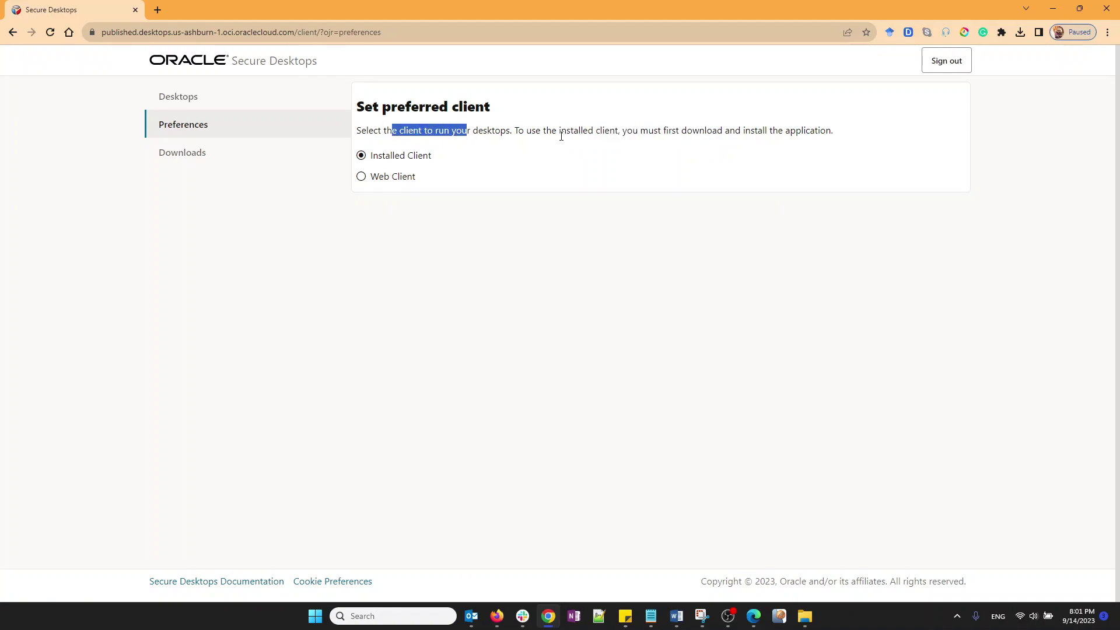
{"action": "left_click_drag", "start_coordinate": [640, 131], "coordinate": [700, 130]}
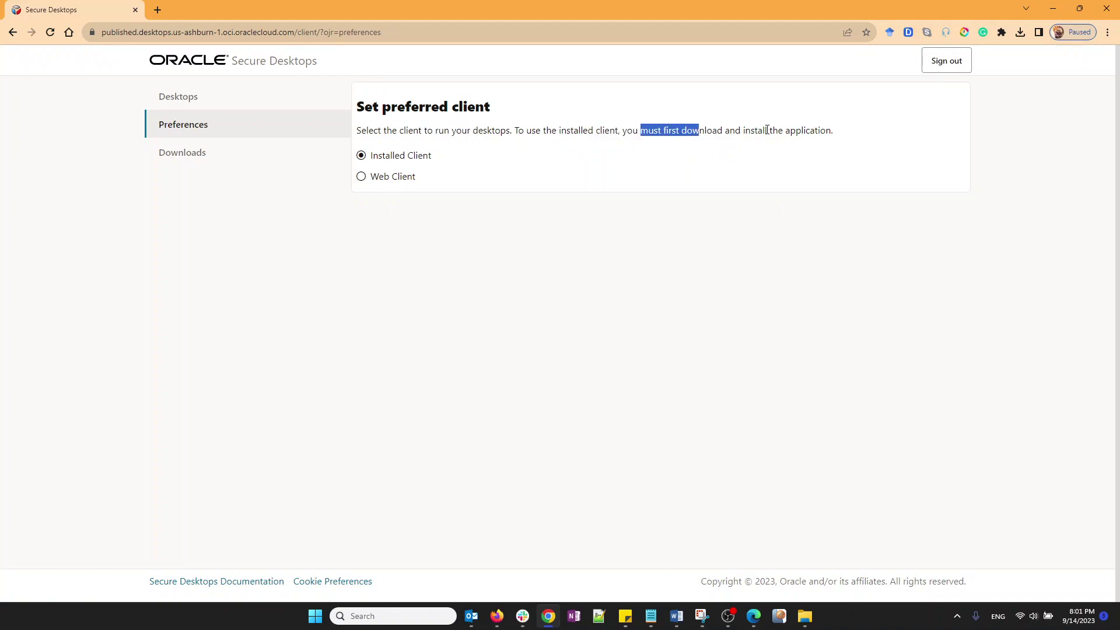
{"action": "left_click_drag", "start_coordinate": [767, 130], "coordinate": [854, 133]}
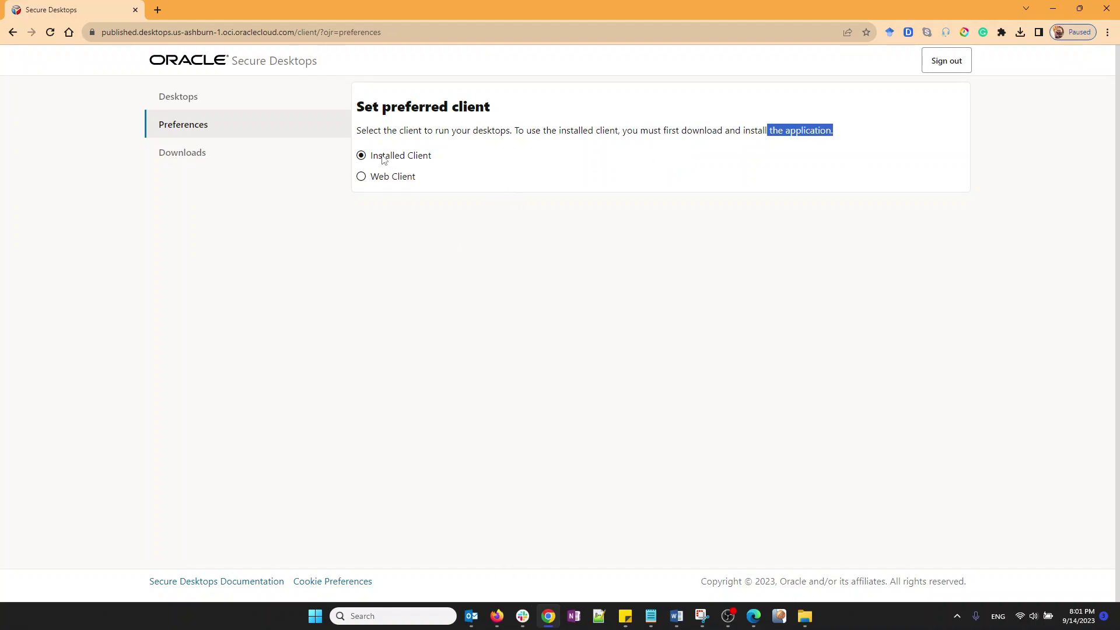
{"action": "left_click_drag", "start_coordinate": [425, 107], "coordinate": [382, 107]}
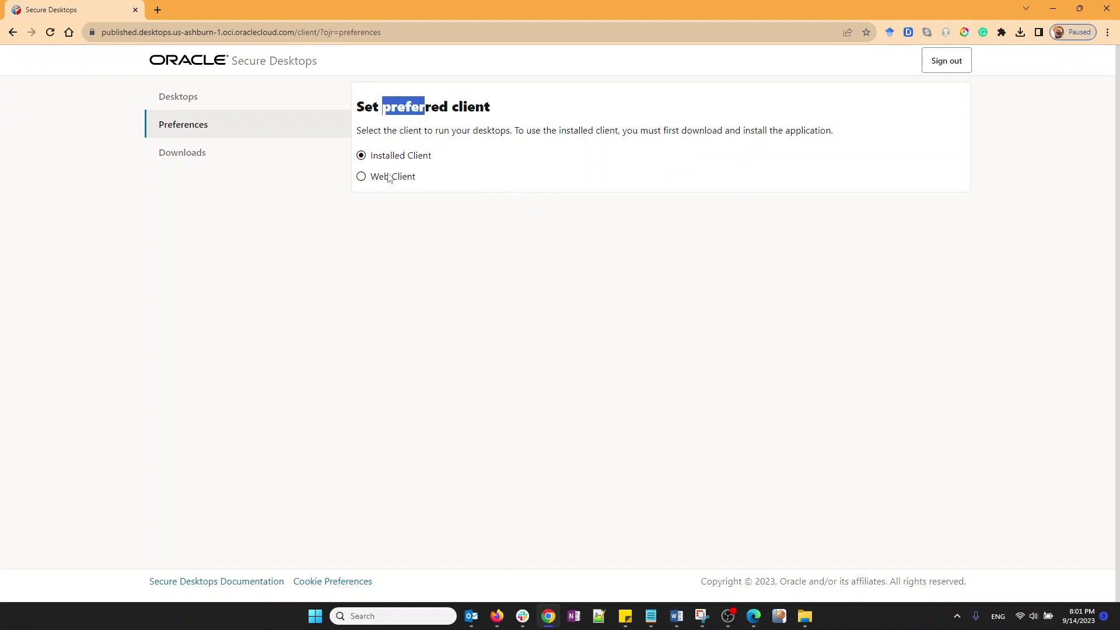
Step: Open the assigned desktop-pool-1 desktop in the Installed Client and shrink its Unix Desktop window
{"action": "left_click", "coordinate": [187, 99]}
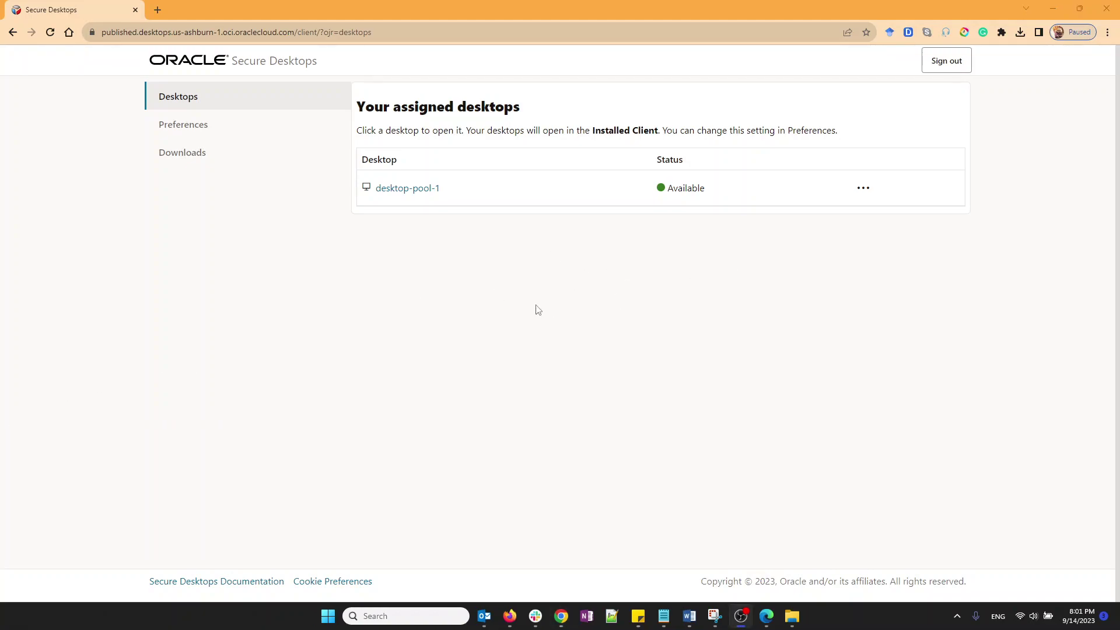
{"action": "left_click", "coordinate": [417, 190]}
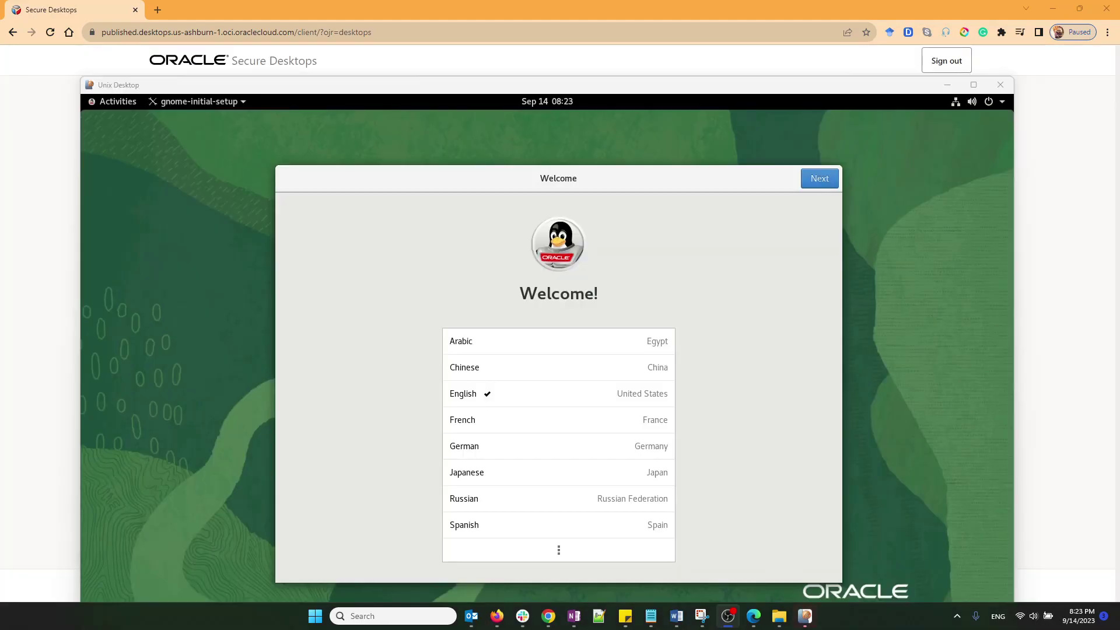
{"action": "left_click_drag", "start_coordinate": [106, 86], "coordinate": [170, 121]}
{"action": "left_click_drag", "start_coordinate": [277, 130], "coordinate": [252, 96]}
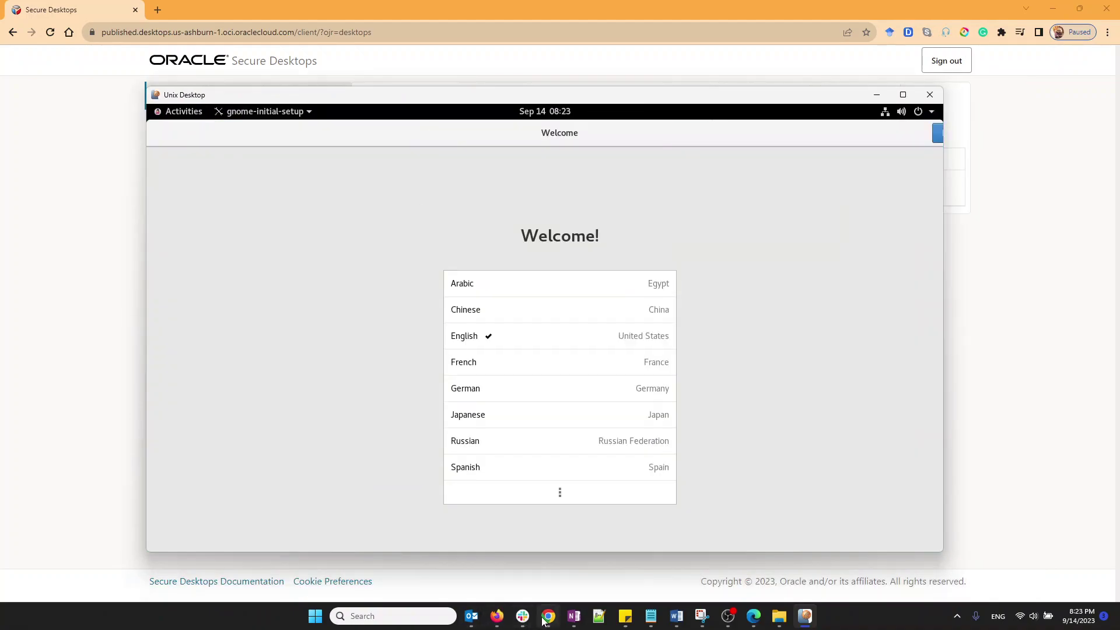
Step: Refresh the desktop pool details page in Edge and examine the state and owner of each listed desktop
{"action": "left_click", "coordinate": [548, 617]}
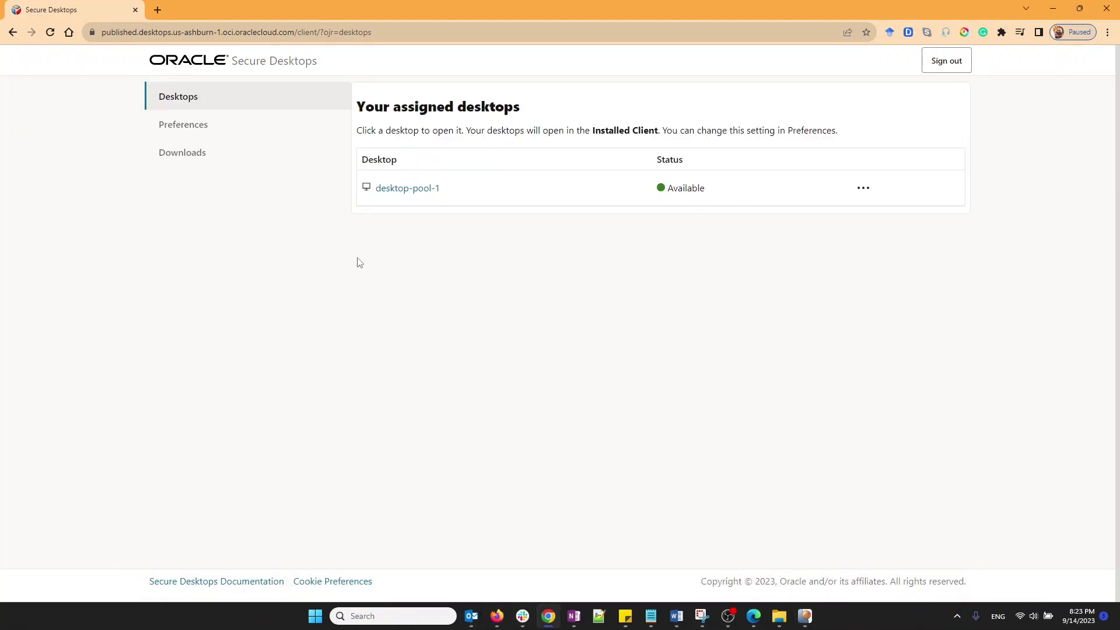
{"action": "left_click", "coordinate": [753, 617]}
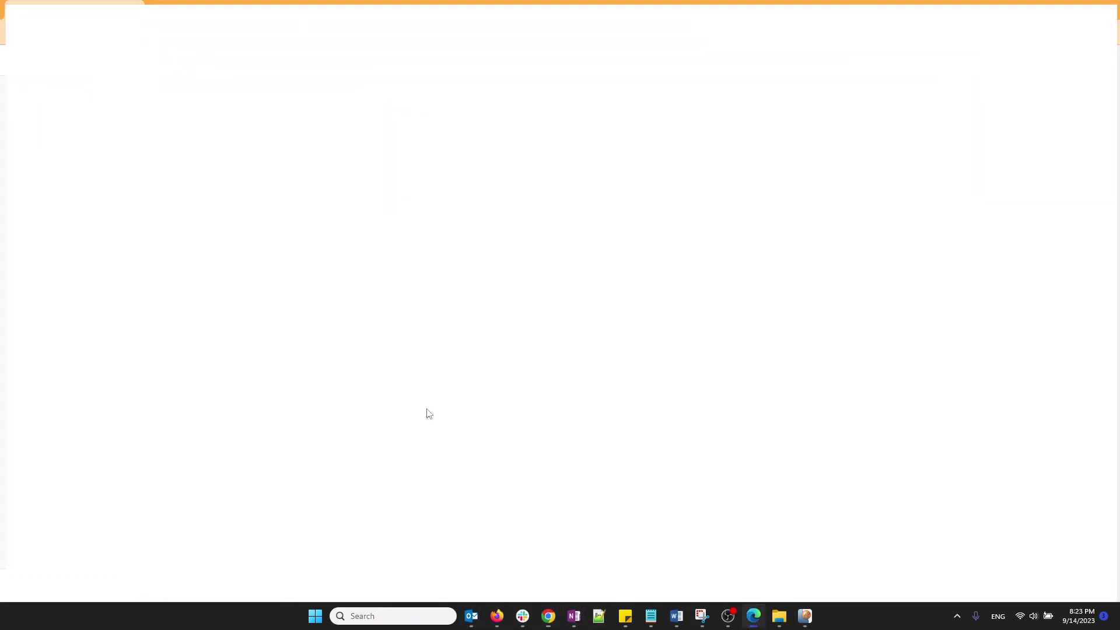
{"action": "right_click", "coordinate": [413, 304]}
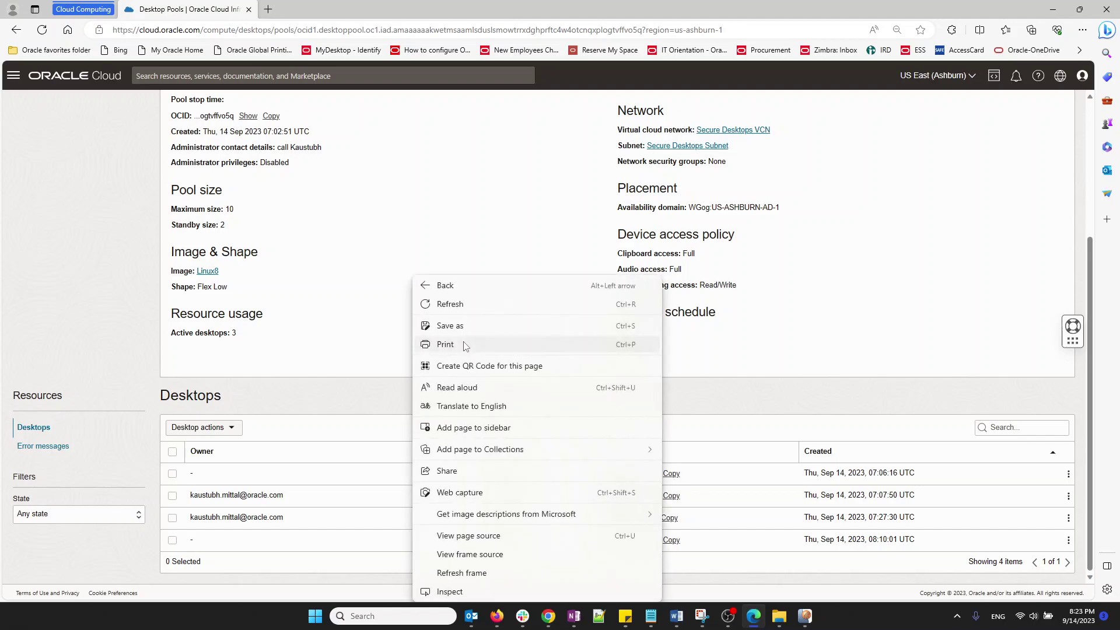
{"action": "left_click", "coordinate": [482, 307]}
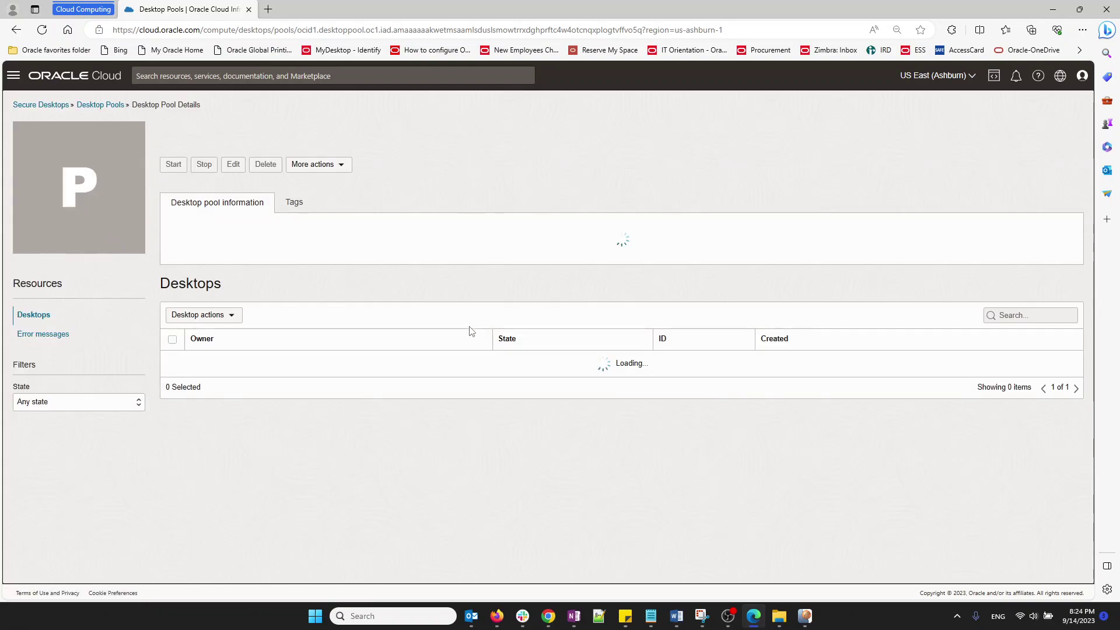
{"action": "scroll", "coordinate": [478, 325], "scroll_direction": "down", "scroll_amount": 3}
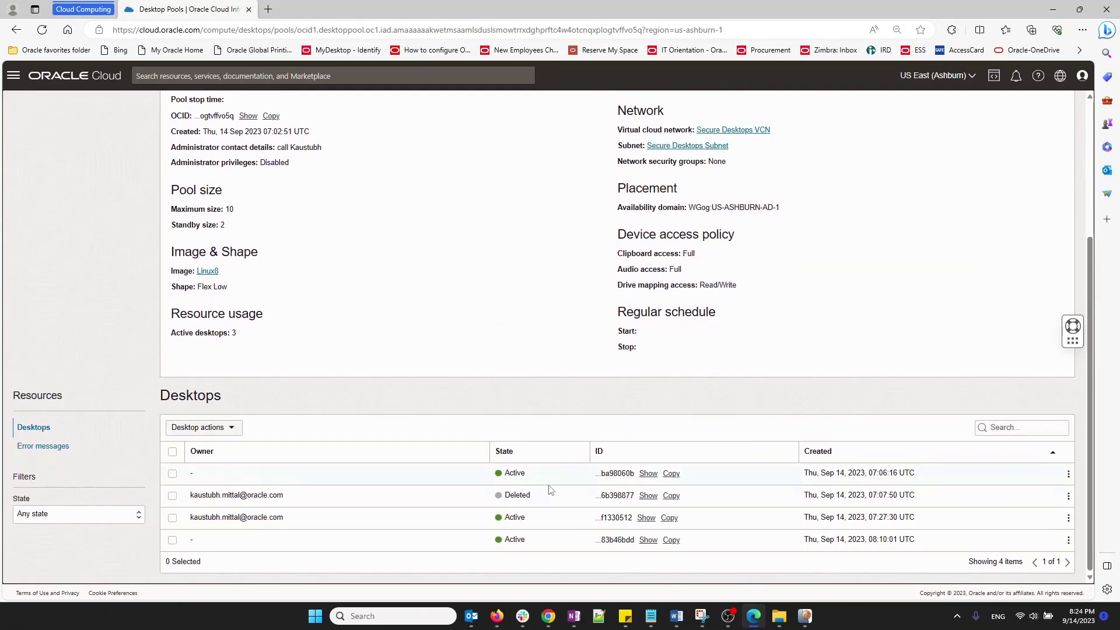
{"action": "left_click_drag", "start_coordinate": [496, 475], "coordinate": [525, 474]}
{"action": "left_click_drag", "start_coordinate": [510, 518], "coordinate": [523, 525]}
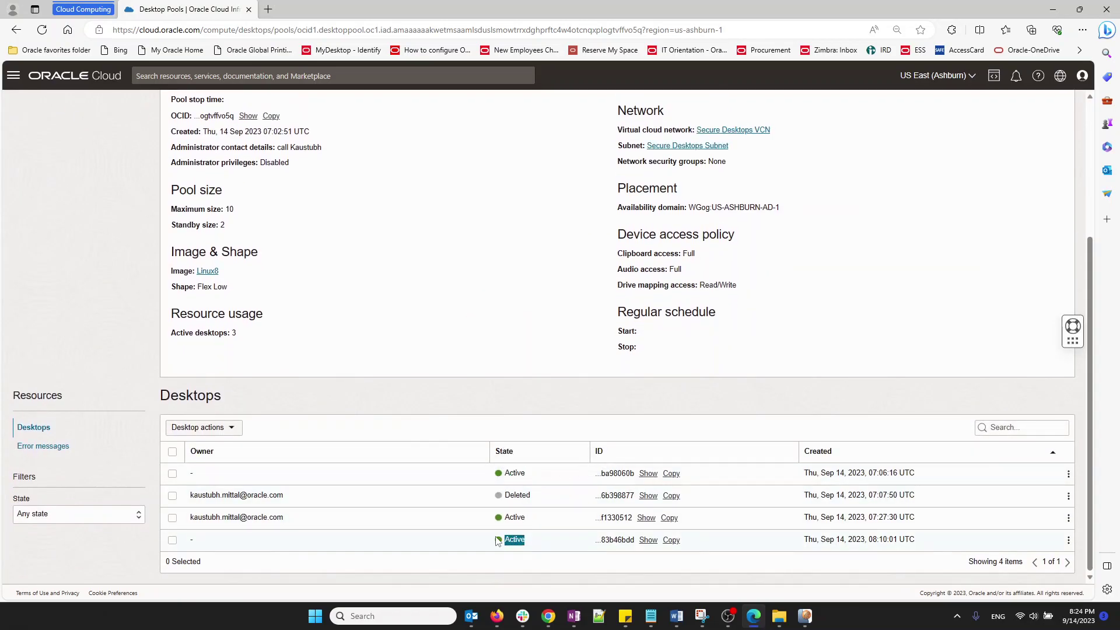
{"action": "left_click_drag", "start_coordinate": [283, 518], "coordinate": [268, 520]}
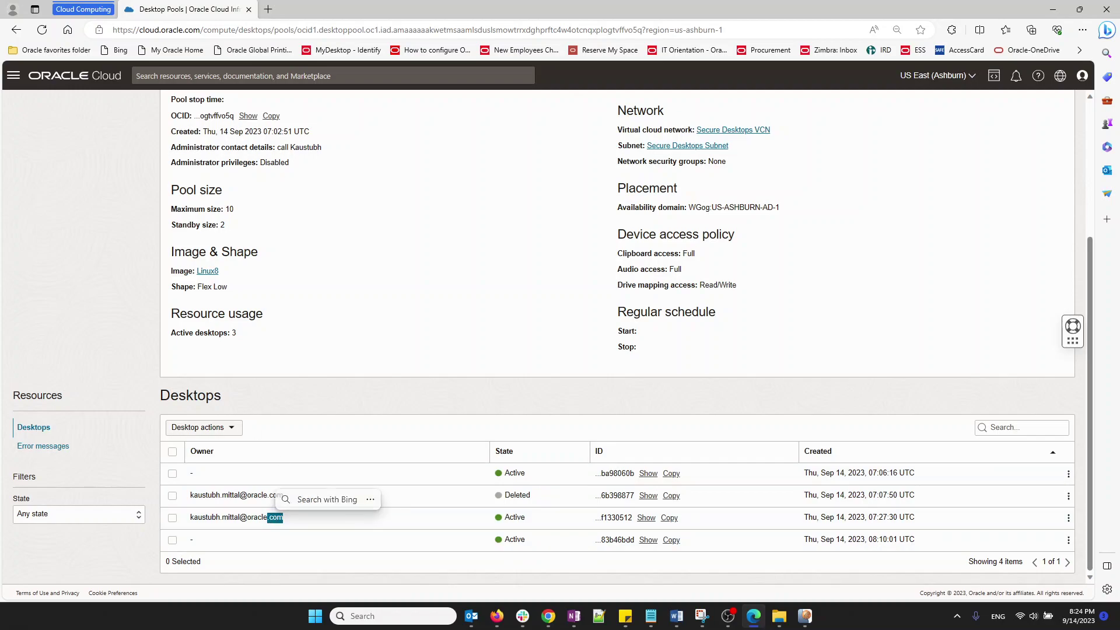